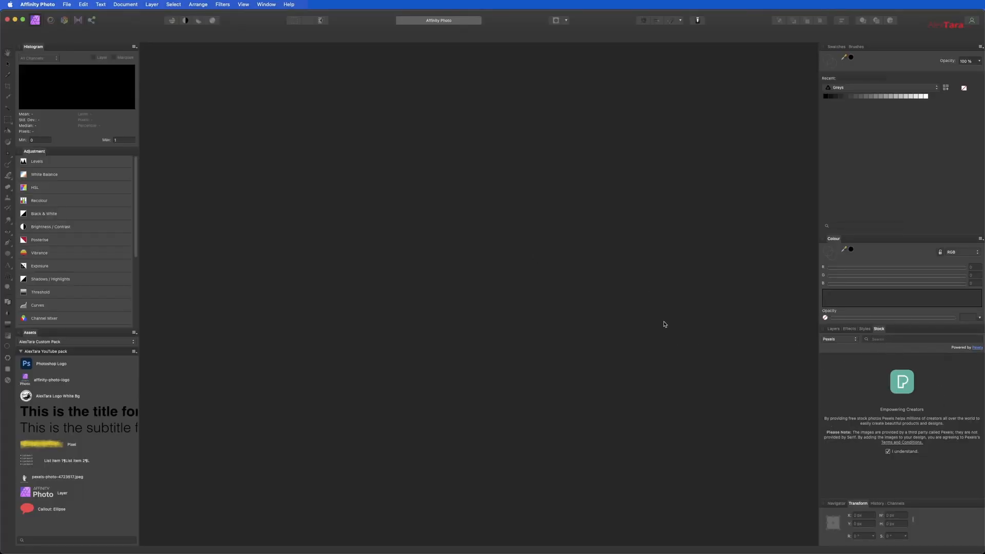
# Step: Search the Pexels stock library for "old car" photos
pyautogui.click(243, 4)
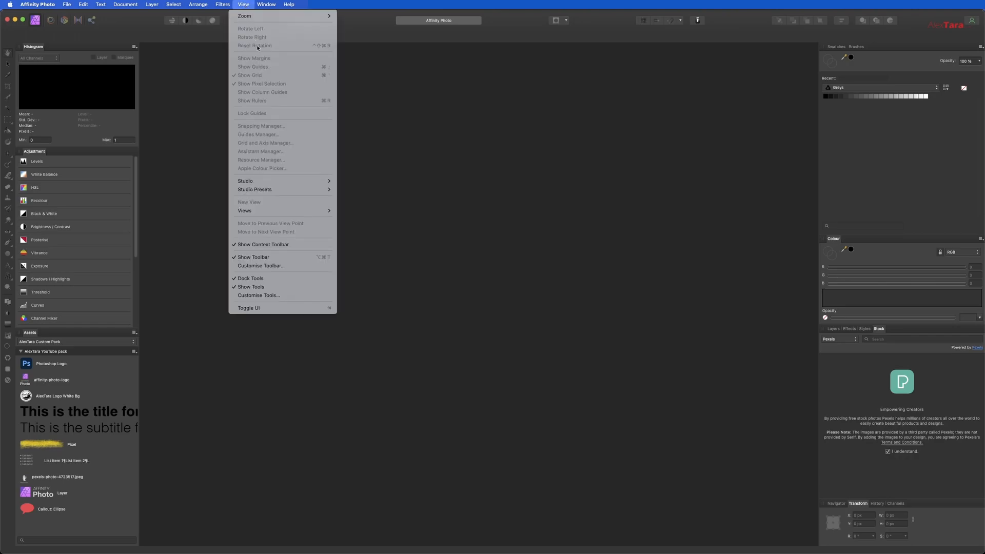
pyautogui.moveTo(322, 182)
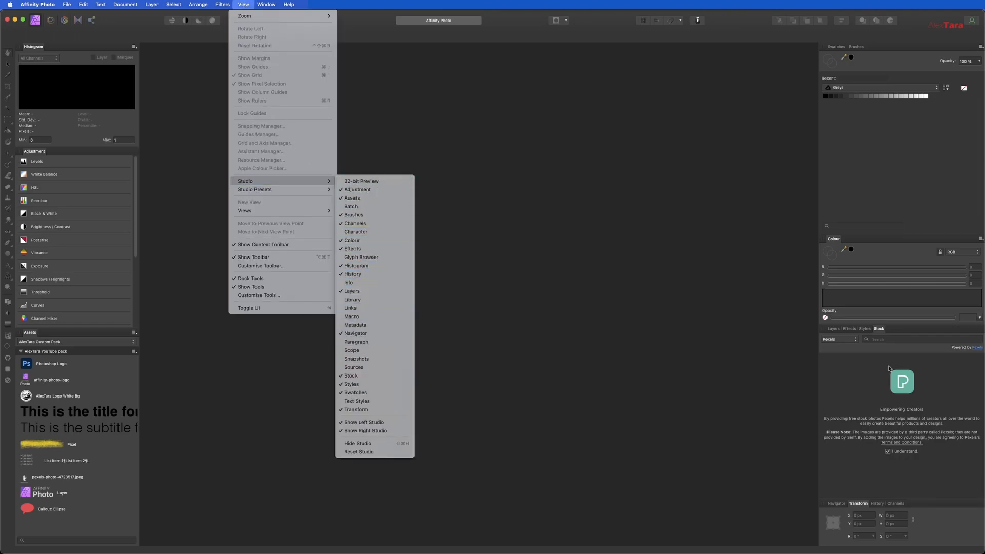
pyautogui.click(857, 362)
pyautogui.click(837, 339)
pyautogui.click(848, 343)
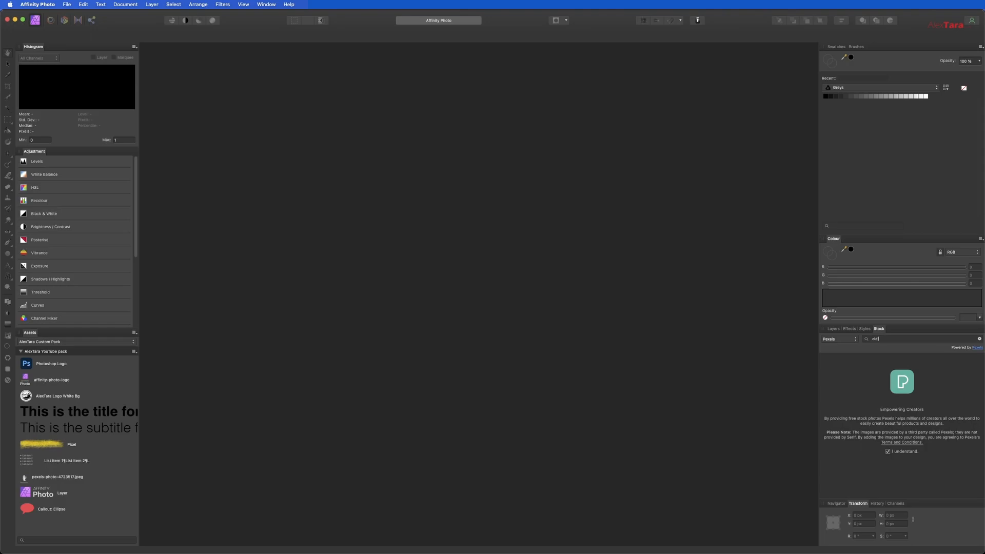
pyautogui.press('Return')
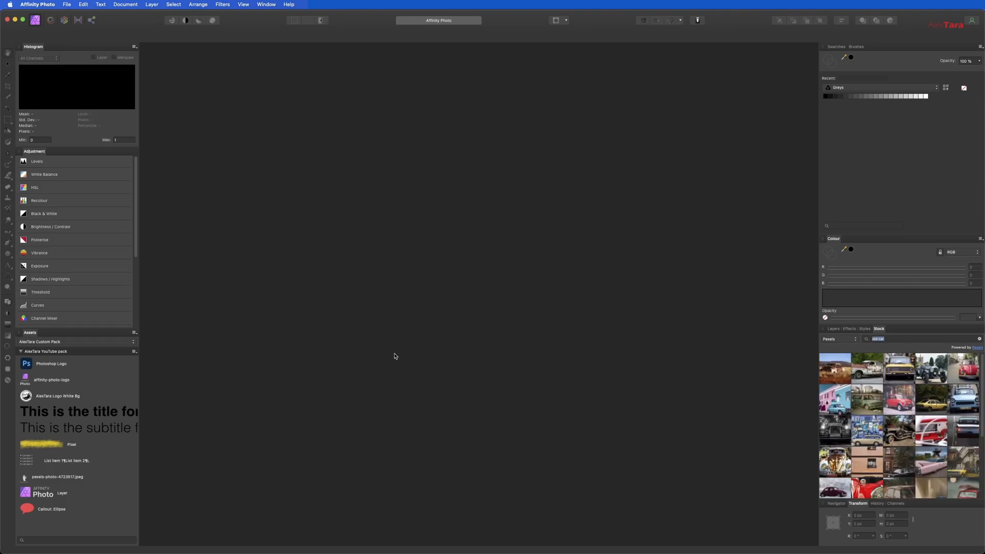
# Step: Create a new document from the WUXGA web preset at 1920 × 1200 px
pyautogui.click(67, 4)
pyautogui.click(69, 15)
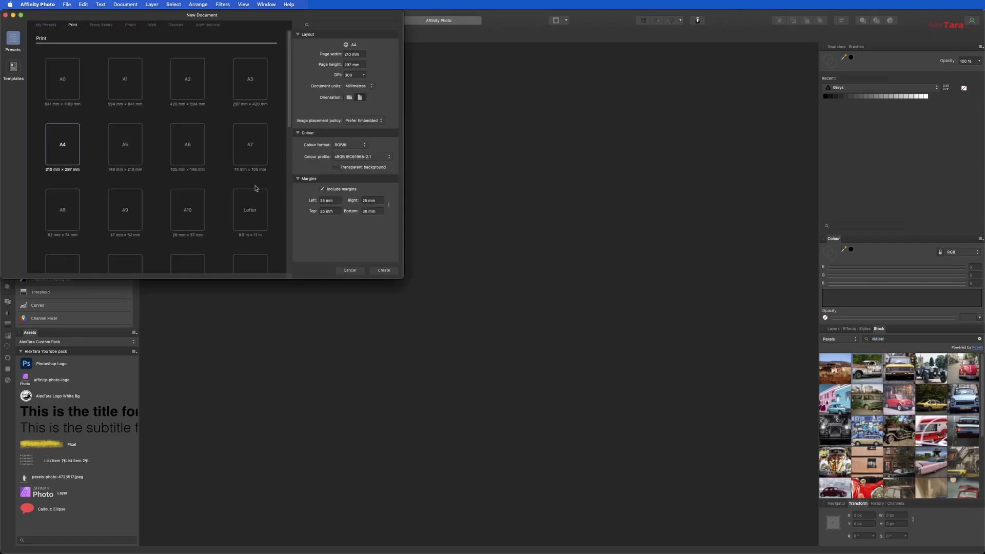
pyautogui.click(152, 25)
pyautogui.moveTo(290, 140); pyautogui.dragTo(290, 230)
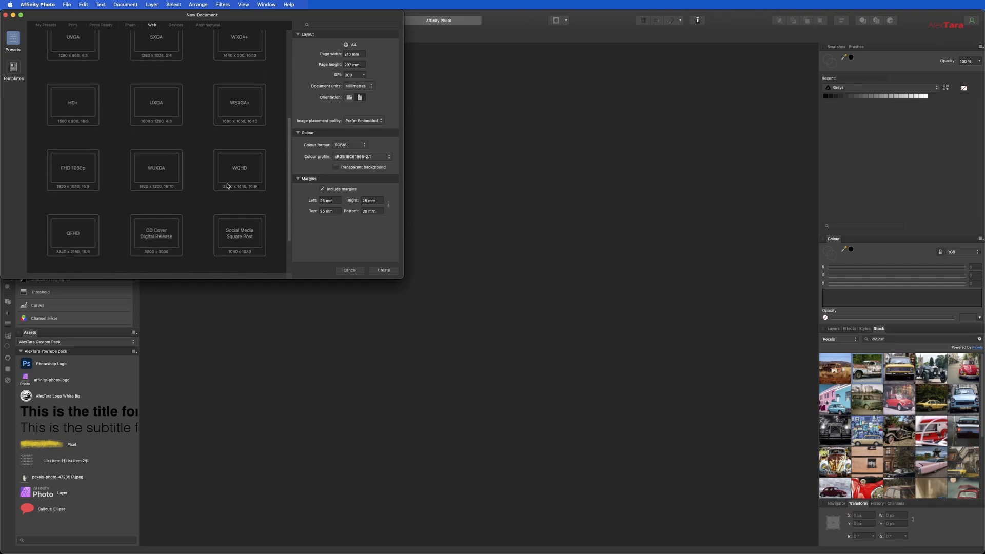
pyautogui.click(163, 159)
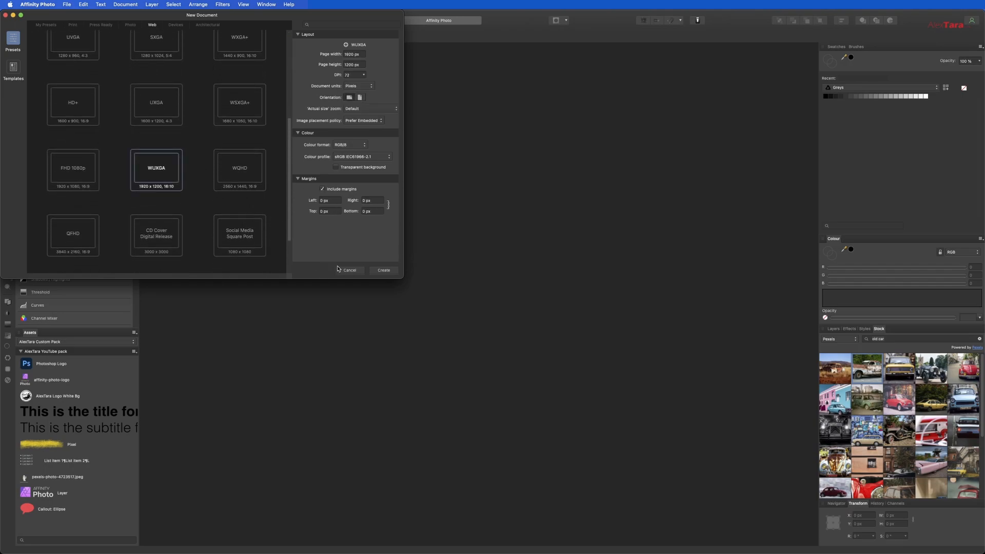
pyautogui.click(388, 271)
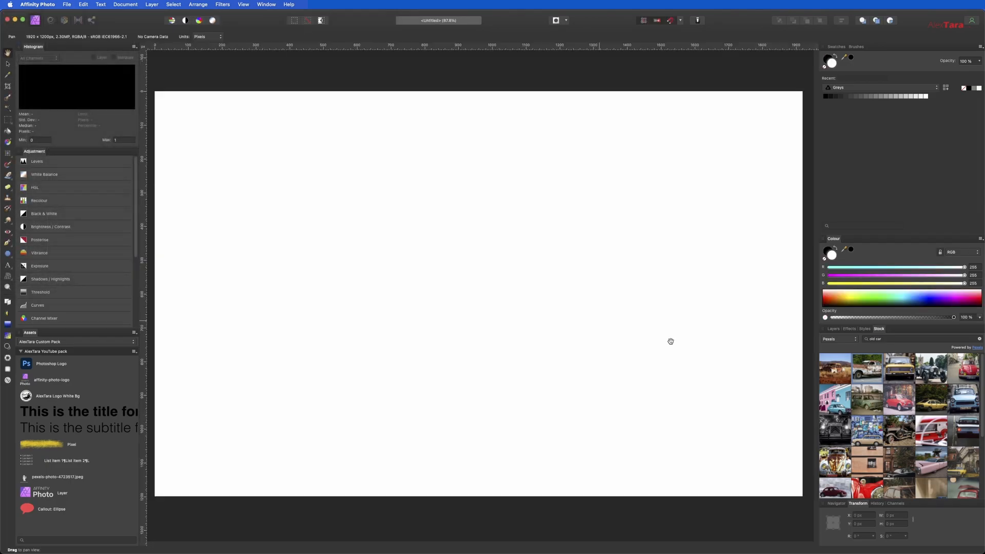
# Step: Place the rusty white vintage car photo from the stock results on the canvas and reposition it with the Move Tool
pyautogui.moveTo(866, 367); pyautogui.dragTo(500, 303)
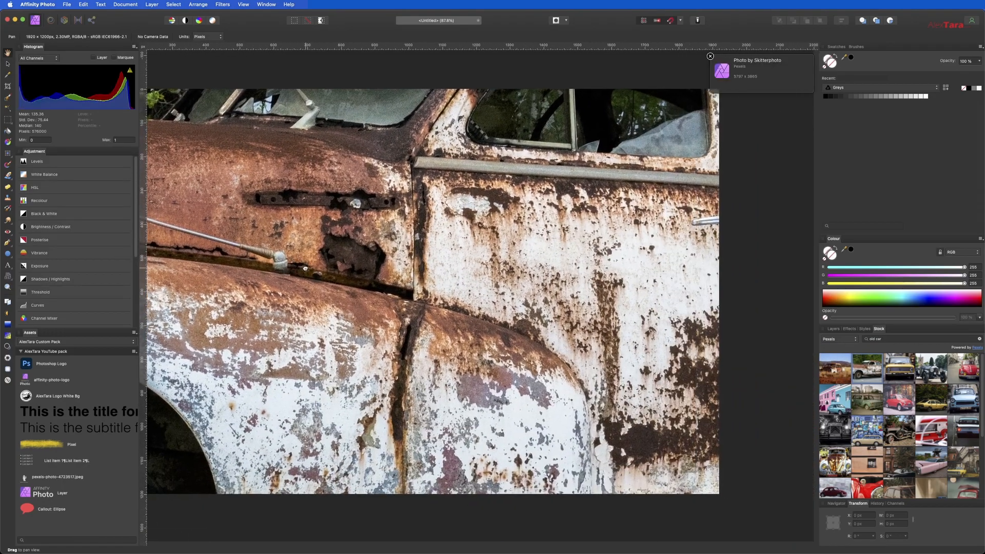
pyautogui.moveTo(381, 312); pyautogui.dragTo(399, 282)
pyautogui.click(8, 64)
pyautogui.moveTo(446, 267); pyautogui.dragTo(652, 375)
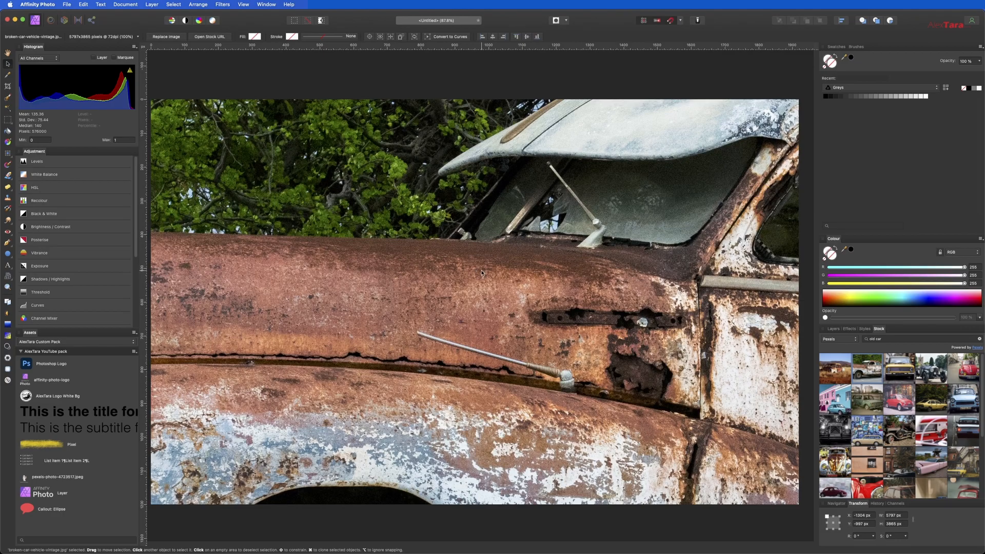
# Step: Move and scale the car photo down to 1920 px wide, aligned to the canvas origin, and deselect it
pyautogui.scroll(-5, 481, 272)
pyautogui.scroll(-1, 498, 274)
pyautogui.moveTo(307, 460); pyautogui.dragTo(626, 246)
pyautogui.moveTo(659, 215); pyautogui.dragTo(446, 292)
pyautogui.moveTo(548, 324); pyautogui.dragTo(566, 334)
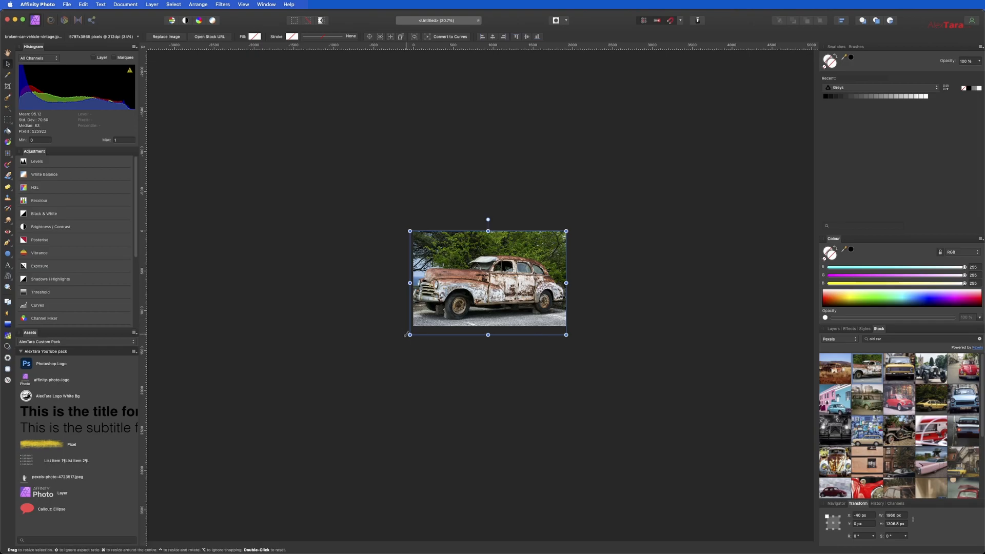
pyautogui.moveTo(405, 334); pyautogui.dragTo(409, 332)
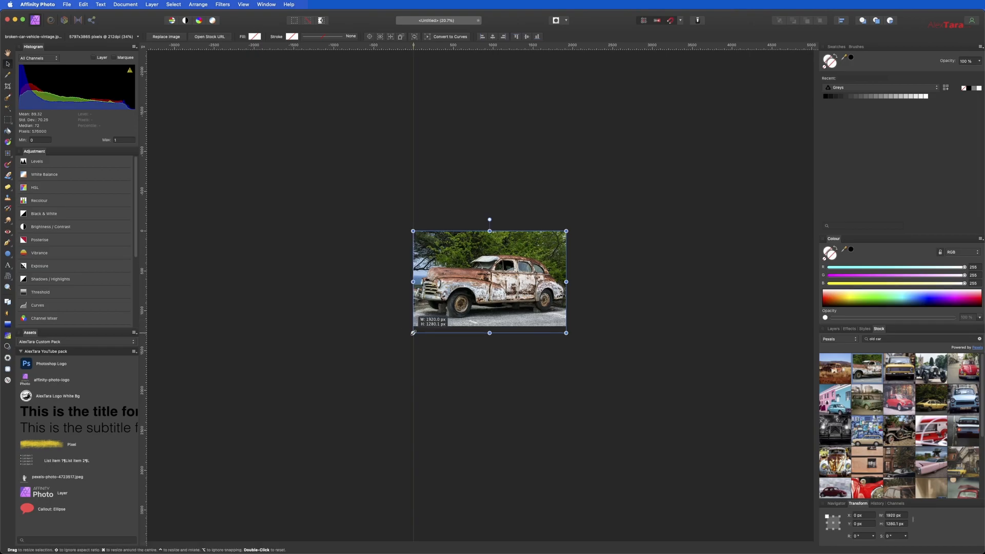
pyautogui.click(617, 304)
# Step: Examine the placed car photo up close from the front grille to the rear doors, then view the whole image
pyautogui.scroll(10, 383, 302)
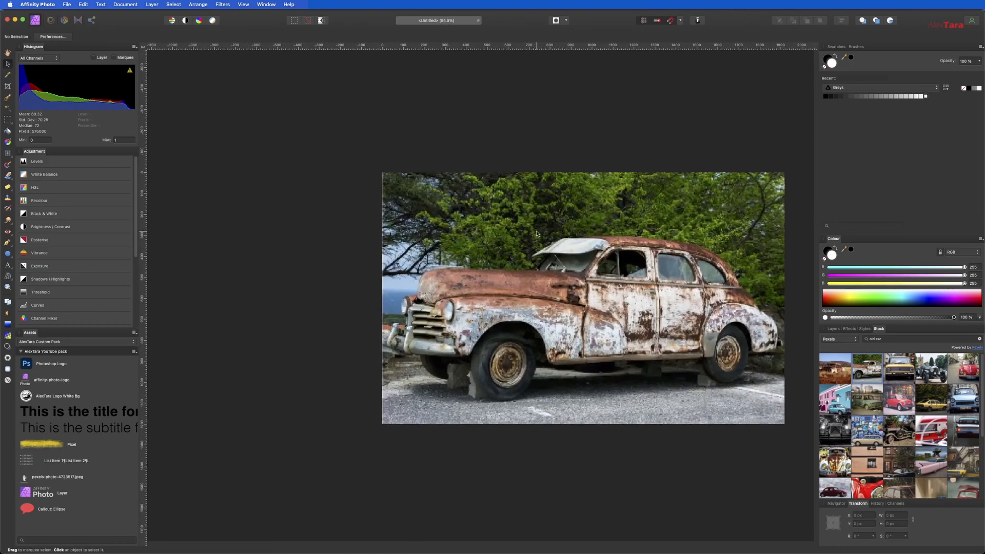
pyautogui.scroll(2, 521, 236)
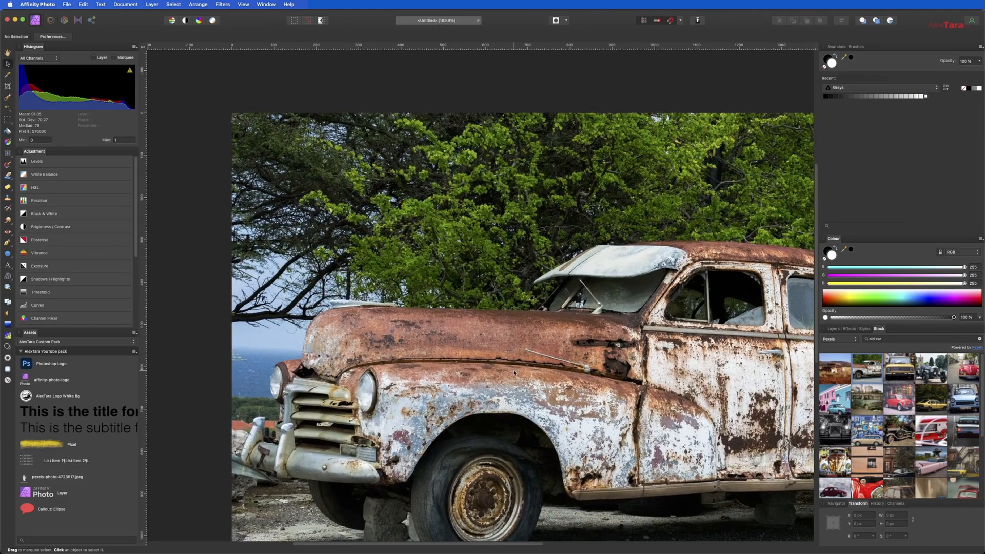
pyautogui.moveTo(691, 464); pyautogui.dragTo(643, 348)
pyautogui.moveTo(491, 284); pyautogui.dragTo(427, 362)
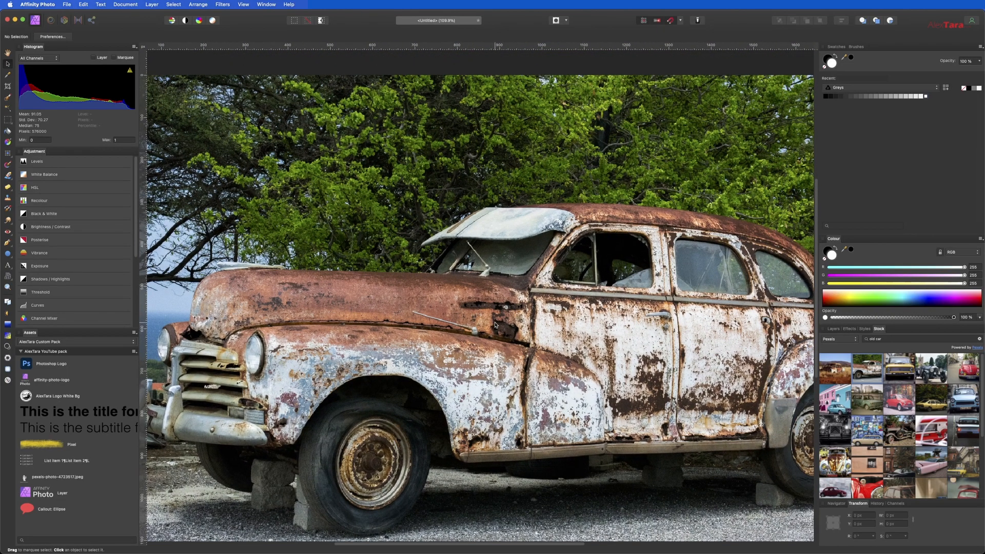
pyautogui.scroll(-2, 589, 320)
pyautogui.moveTo(650, 352); pyautogui.dragTo(580, 347)
pyautogui.scroll(-3, 577, 336)
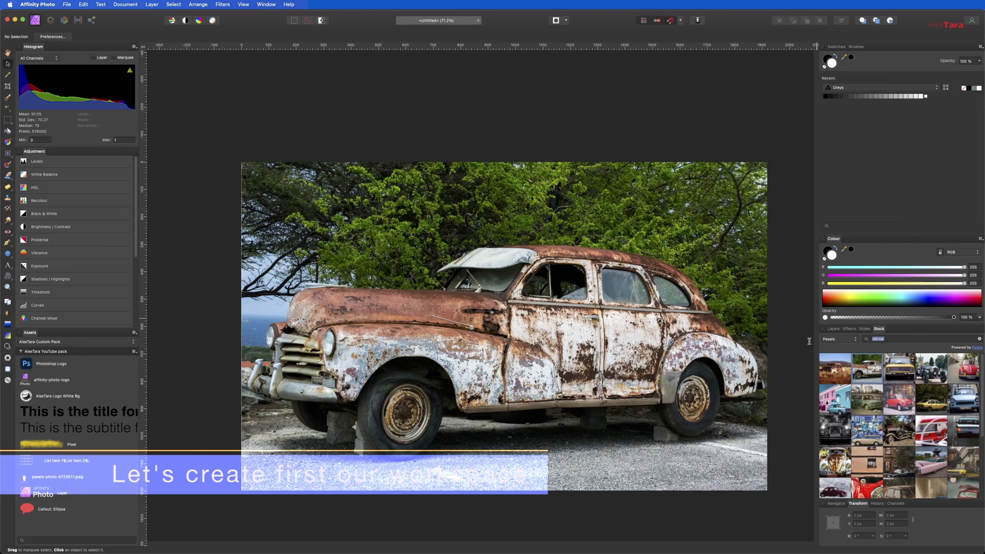
# Step: Rasterise the broken-car-vehicle-vintage.jpg image layer into a pixel layer
pyautogui.click(832, 329)
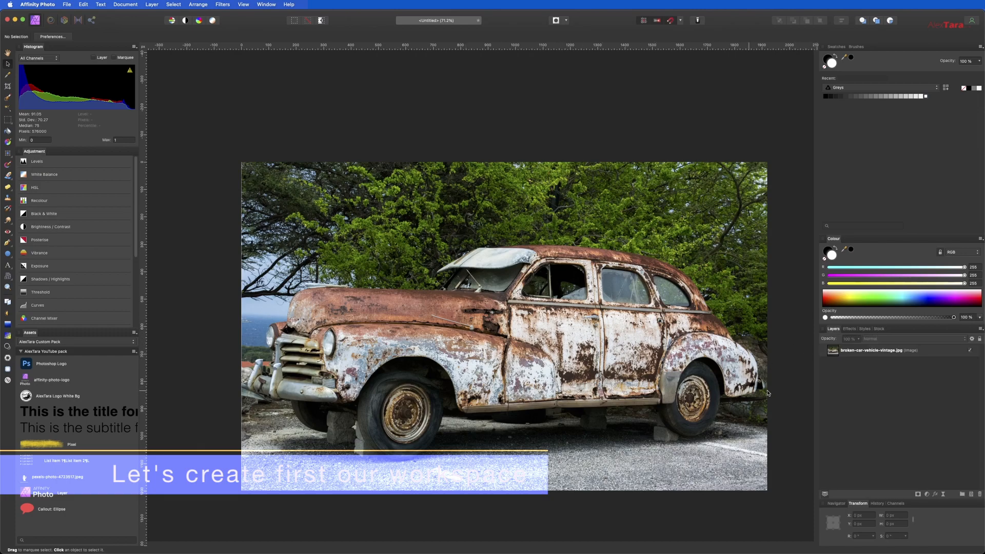
pyautogui.click(925, 354)
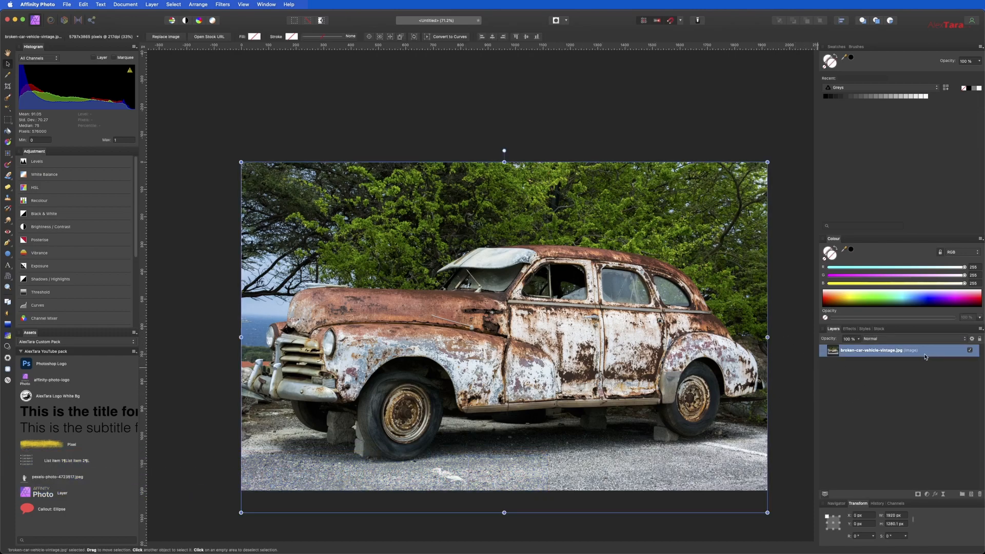
pyautogui.rightClick(860, 354)
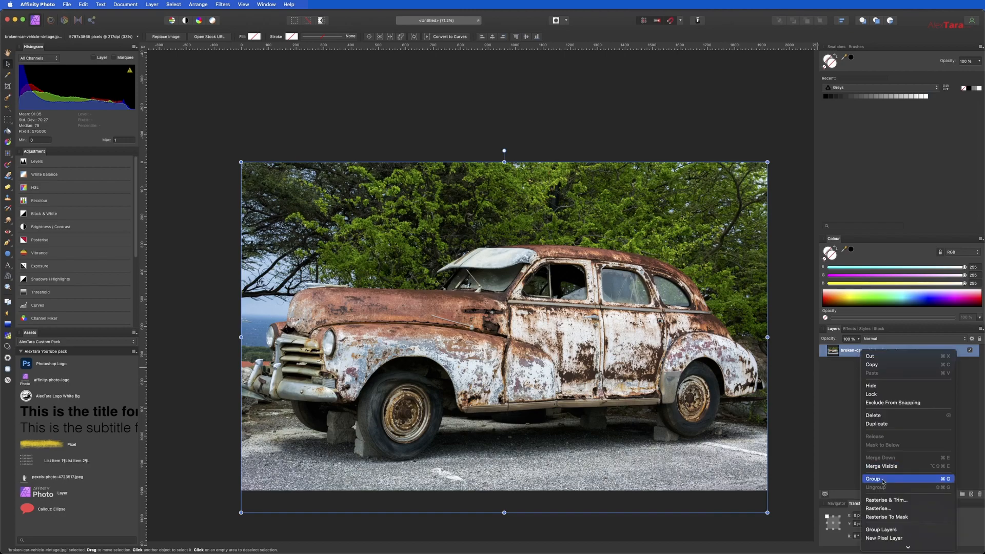
pyautogui.click(913, 511)
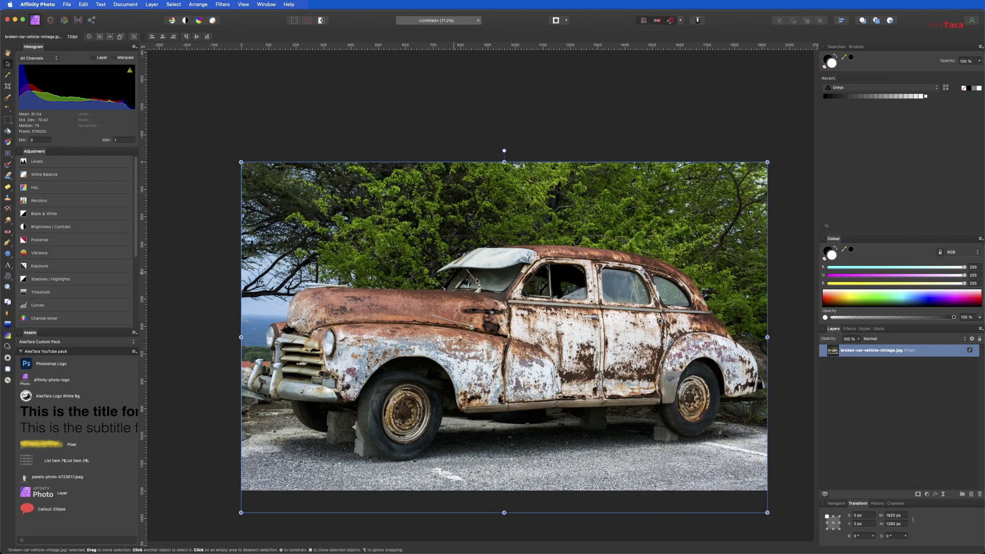
# Step: Add a Black & White adjustment with red 69%, green 55%, cyan -9%, blue 29% and magenta 92%
pyautogui.click(928, 495)
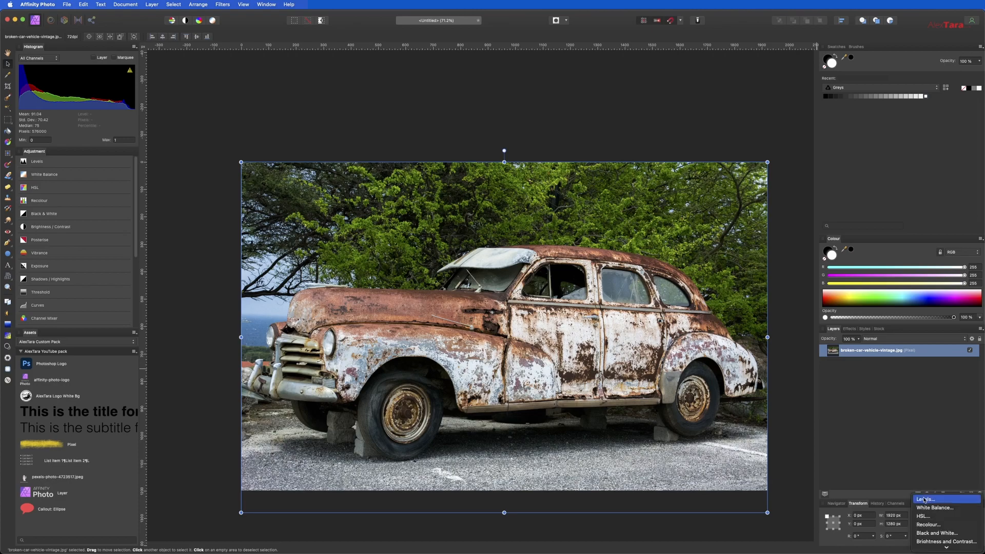
pyautogui.click(937, 533)
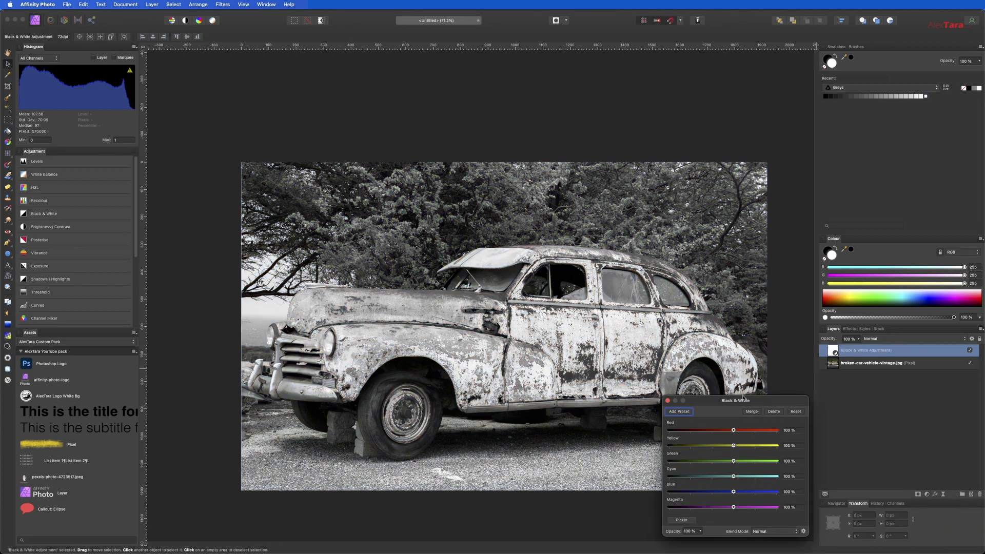
pyautogui.moveTo(731, 405); pyautogui.dragTo(868, 310)
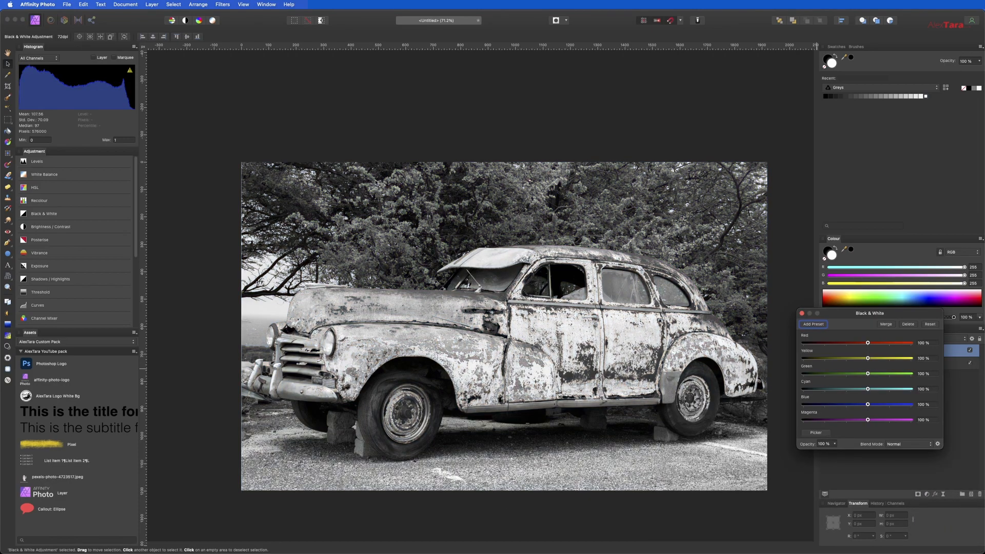
pyautogui.moveTo(867, 374); pyautogui.dragTo(847, 408)
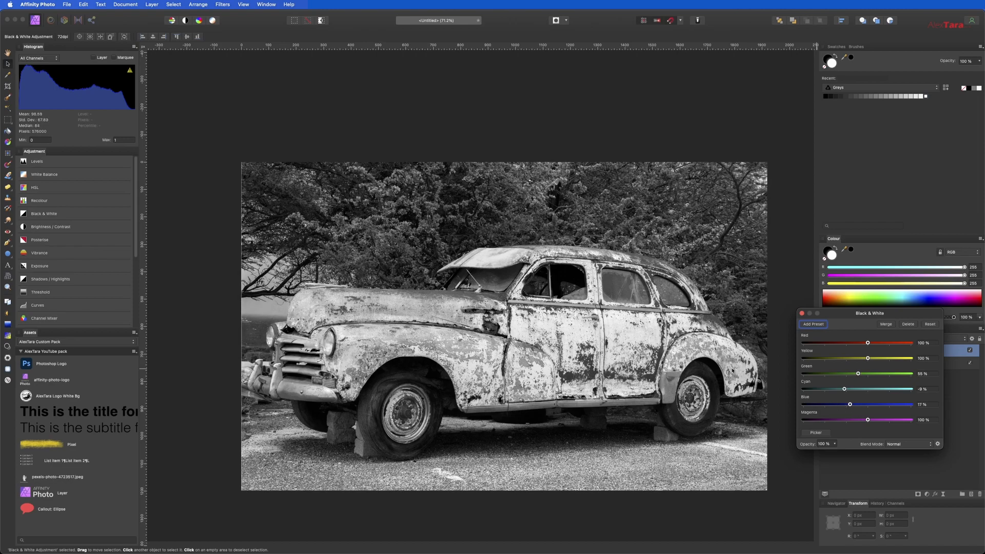
pyautogui.moveTo(867, 345)
pyautogui.mouseDown()
pyautogui.moveTo(855, 345)
pyautogui.moveTo(879, 347)
pyautogui.moveTo(861, 344)
pyautogui.mouseUp()
pyautogui.moveTo(867, 420)
pyautogui.mouseDown()
pyautogui.moveTo(844, 406)
pyautogui.moveTo(866, 420)
pyautogui.mouseUp()
pyautogui.moveTo(848, 405); pyautogui.dragTo(852, 406)
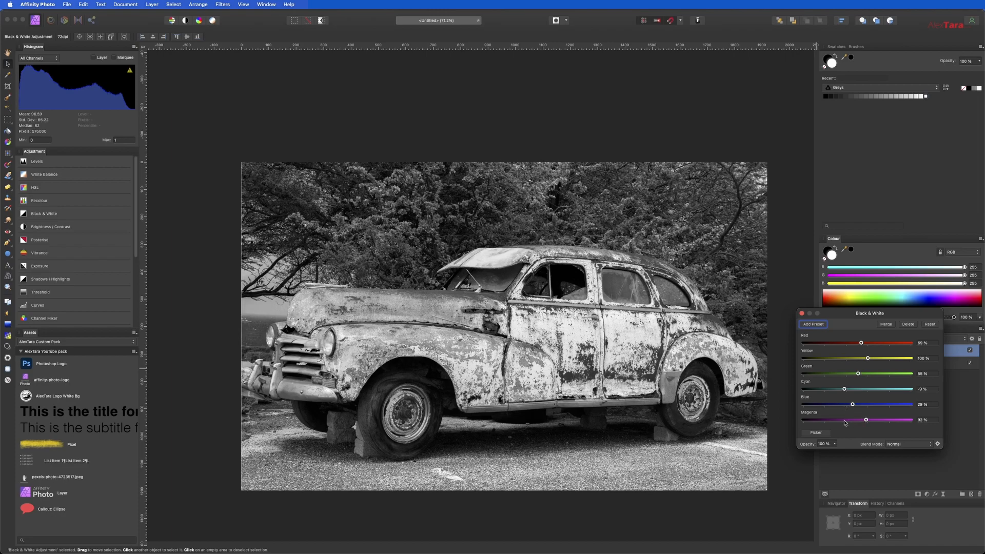
pyautogui.click(802, 314)
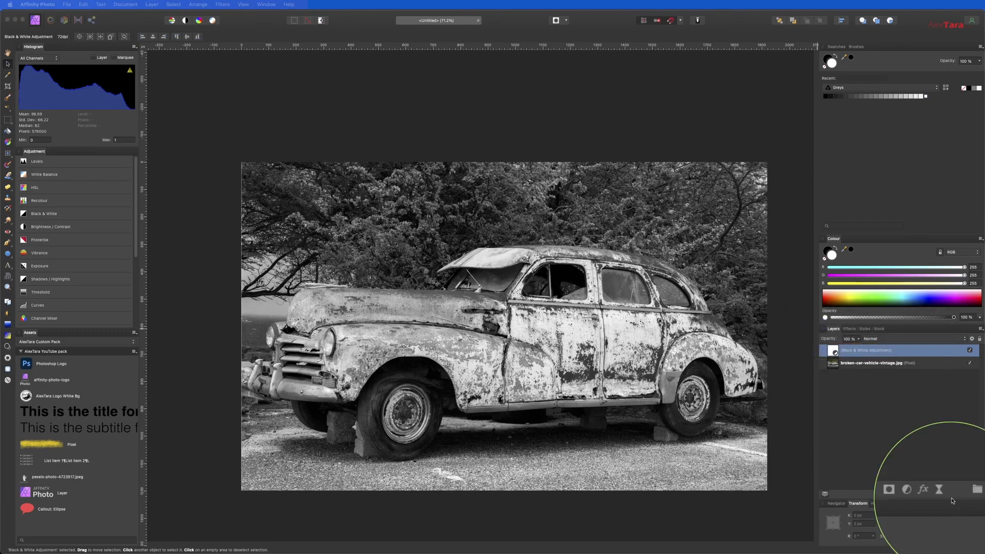
# Step: Add a Curves adjustment above the Black & White adjustment and switch its colour model to Gray, keeping the Master channel
pyautogui.click(925, 495)
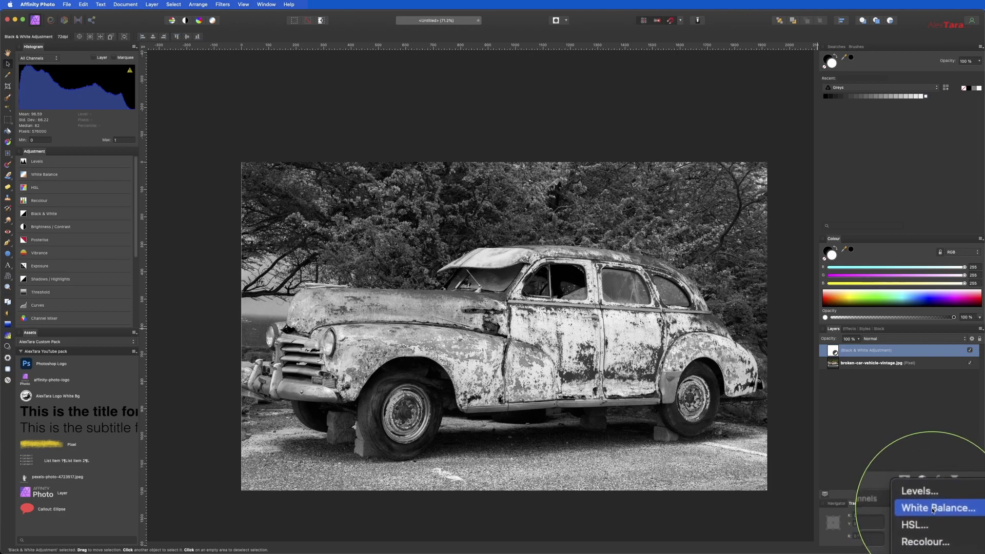
pyautogui.scroll(-5, 933, 510)
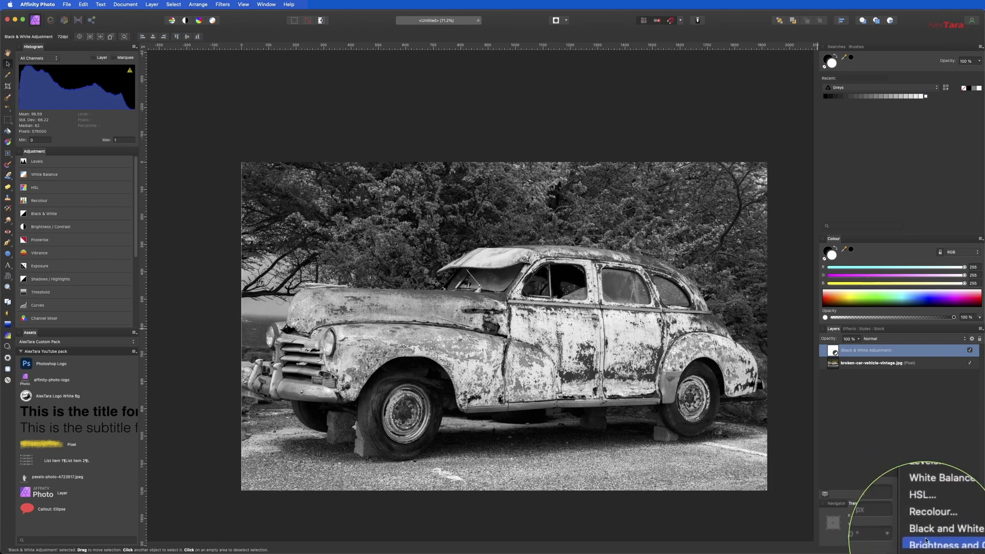
pyautogui.click(932, 510)
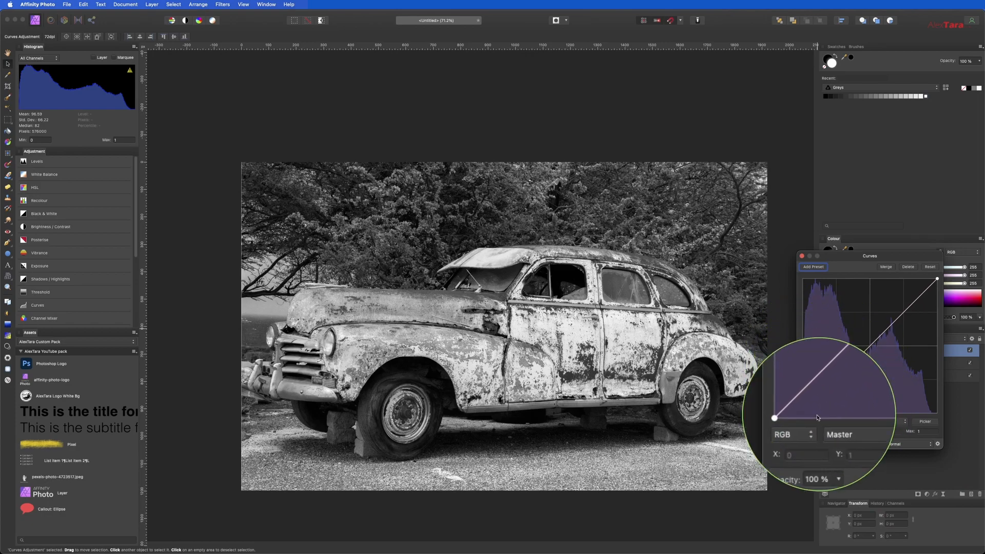
pyautogui.moveTo(907, 255); pyautogui.dragTo(820, 89)
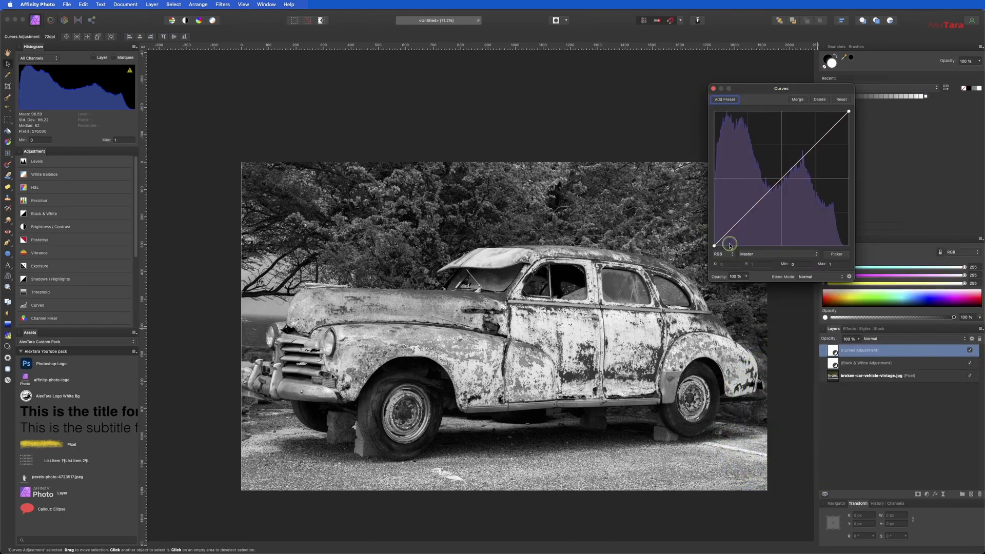
pyautogui.click(725, 255)
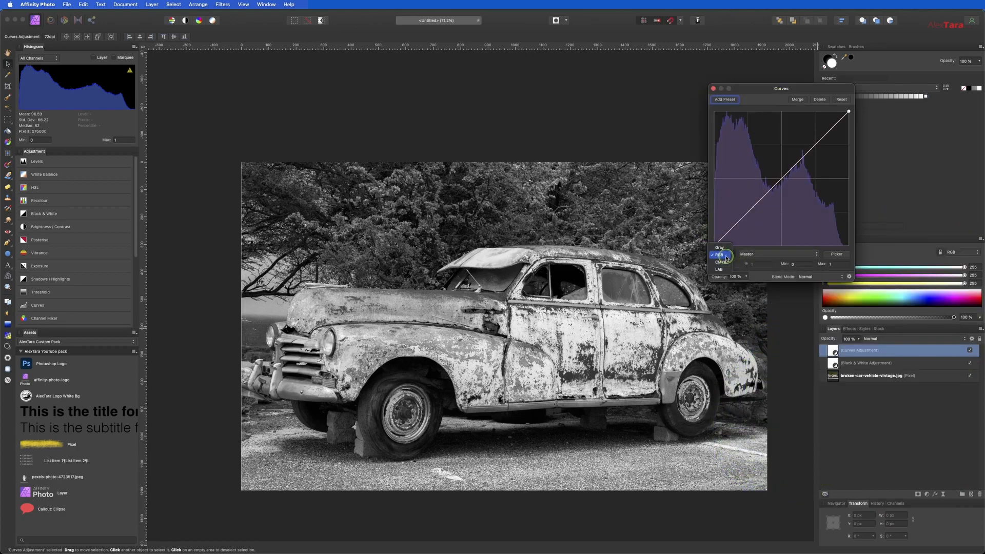
pyautogui.click(720, 248)
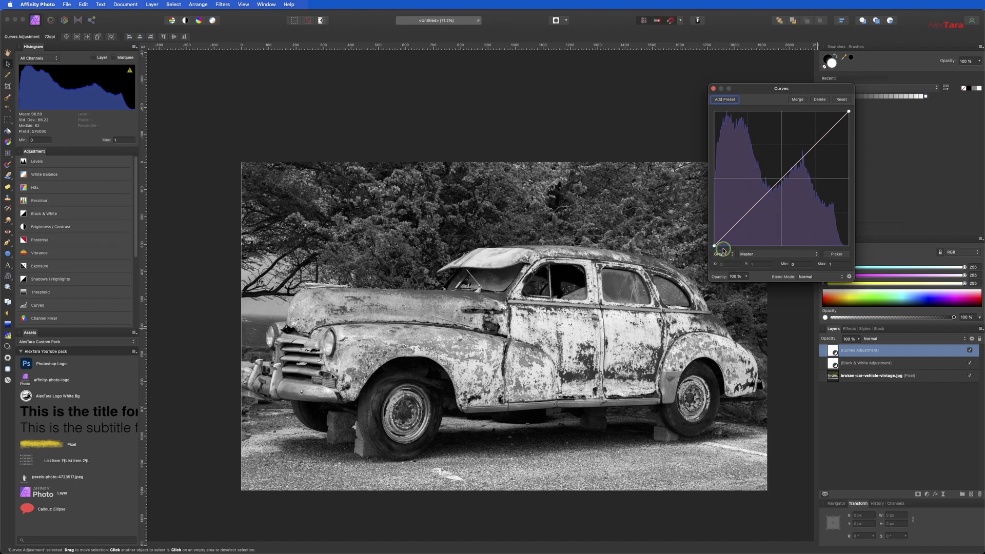
pyautogui.click(762, 254)
pyautogui.click(762, 254)
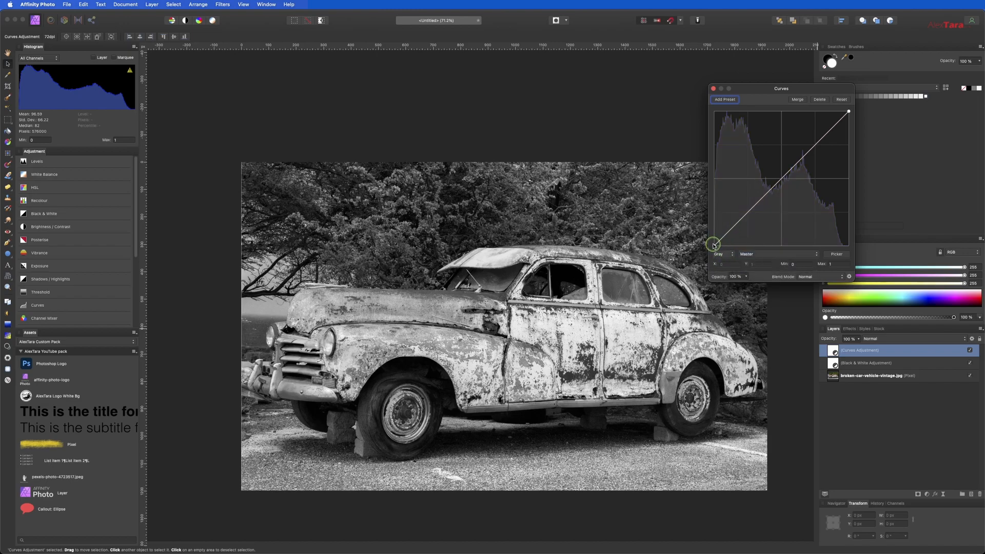
# Step: Raise the curve's black point and lower its white point to about X 0.86, Y 0.85 to fade the contrast
pyautogui.click(716, 245)
pyautogui.moveTo(715, 245); pyautogui.dragTo(696, 230)
pyautogui.moveTo(849, 111); pyautogui.dragTo(832, 131)
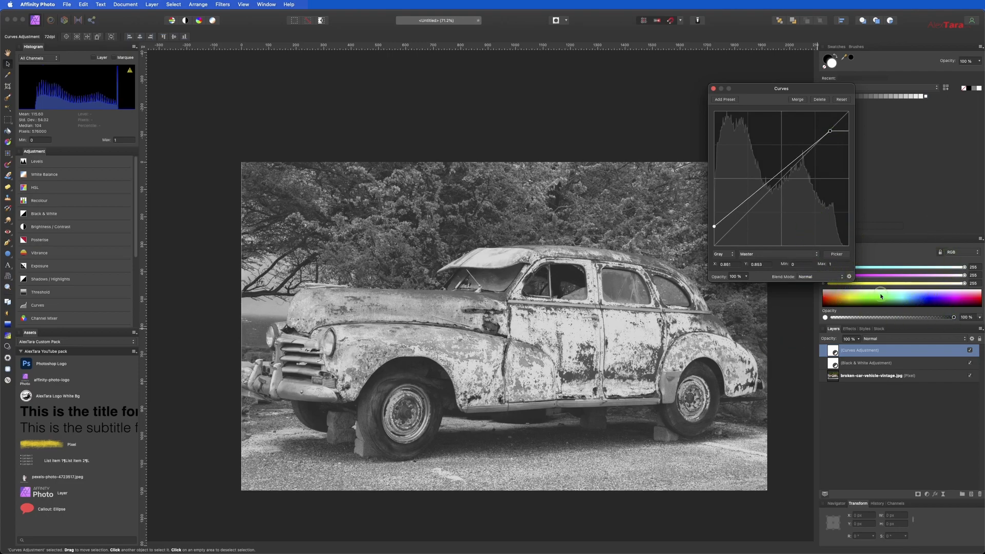
pyautogui.moveTo(715, 227); pyautogui.dragTo(713, 228)
pyautogui.click(713, 89)
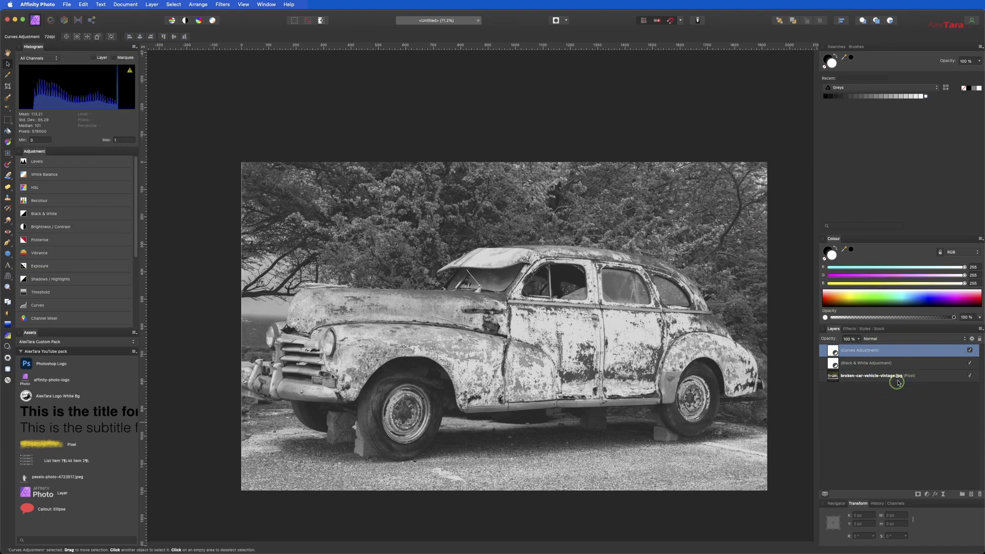
# Step: Duplicate the broken-car-vehicle-vintage.jpg pixel layer
pyautogui.doubleClick(877, 375)
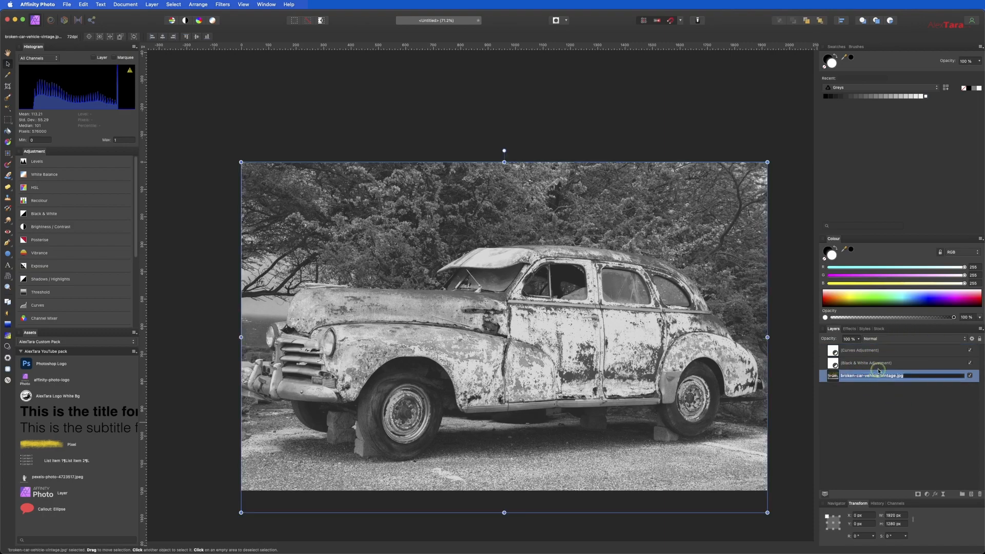
pyautogui.click(868, 408)
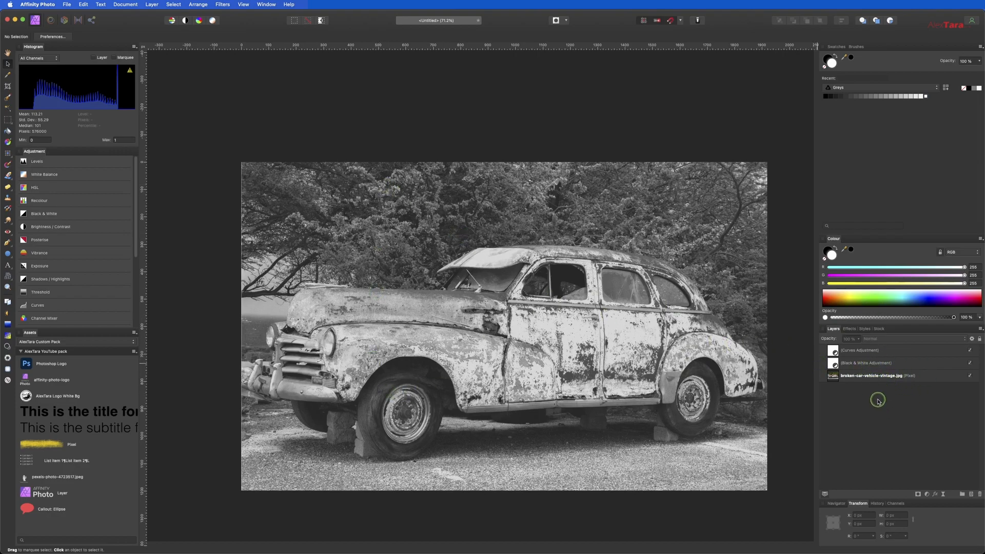
pyautogui.click(834, 378)
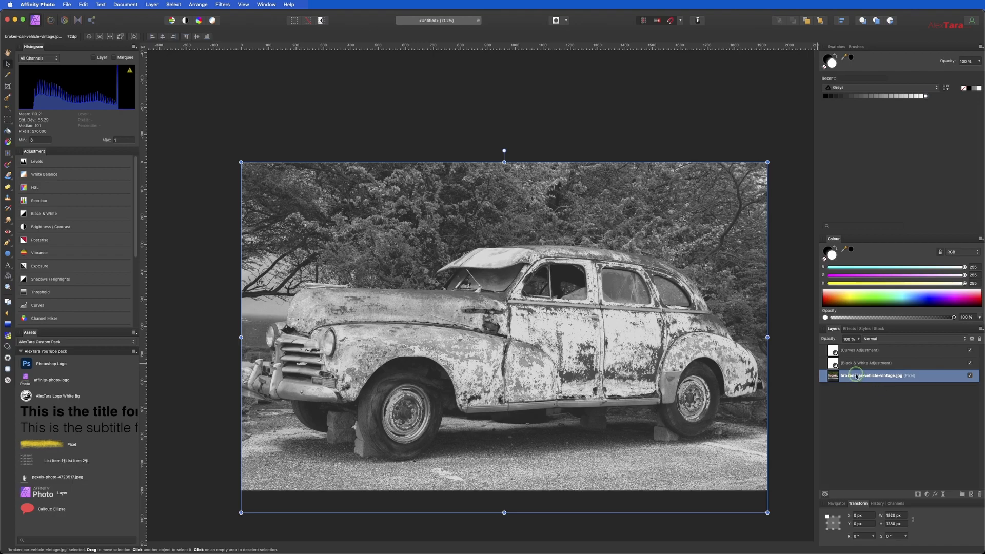
pyautogui.press('super+j')
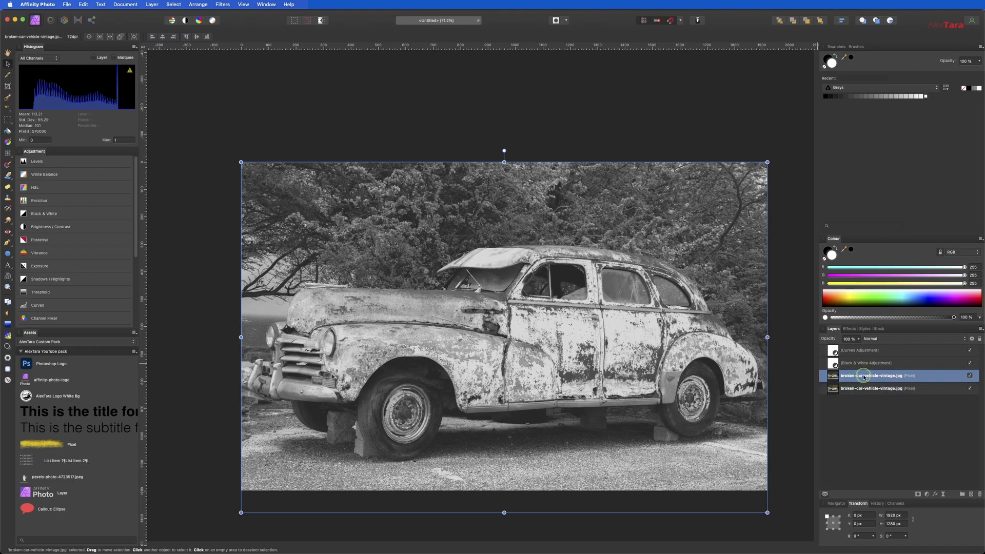
pyautogui.rightClick(863, 377)
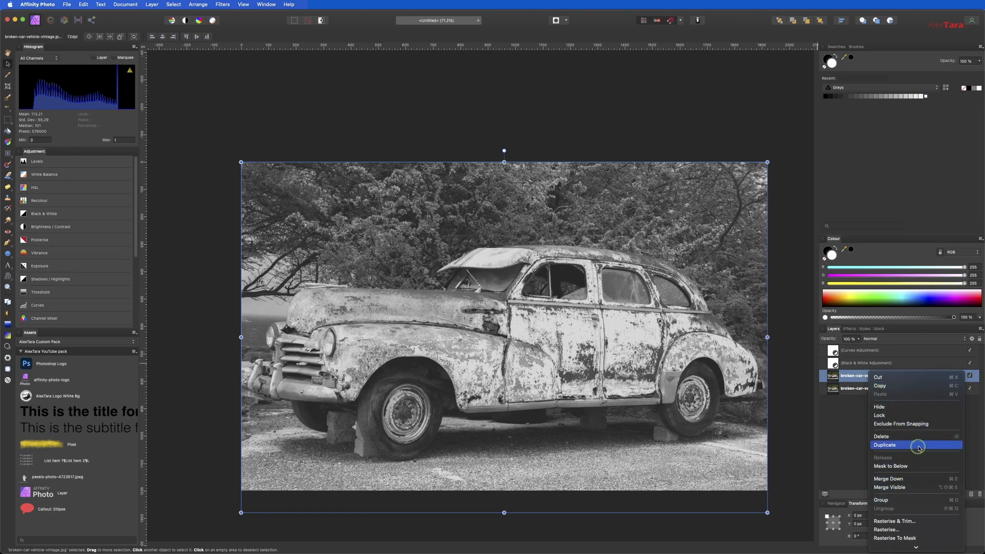
pyautogui.click(855, 441)
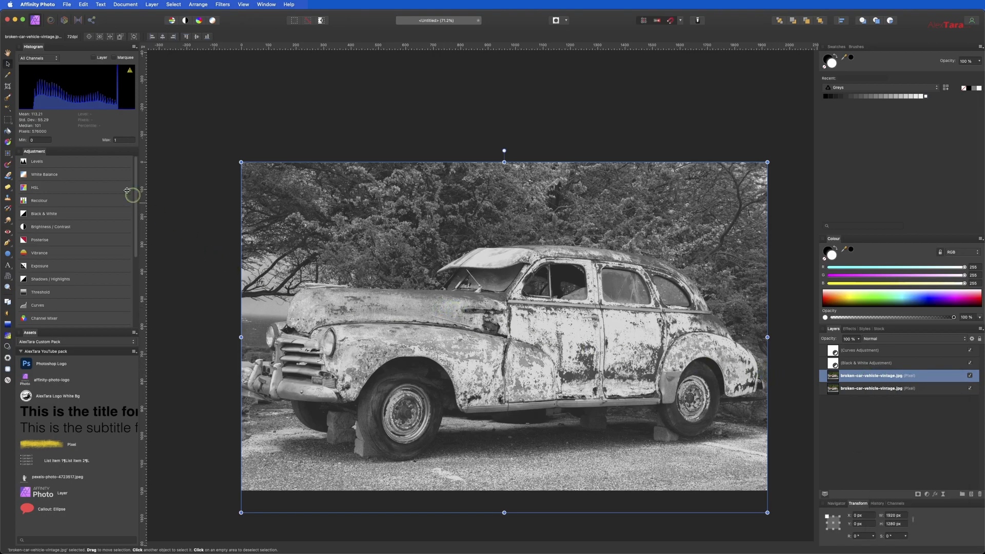
# Step: Hide the lower car layer and nest the Black & White and Curves adjustments inside the upper car layer
pyautogui.press('b')
pyautogui.click(913, 389)
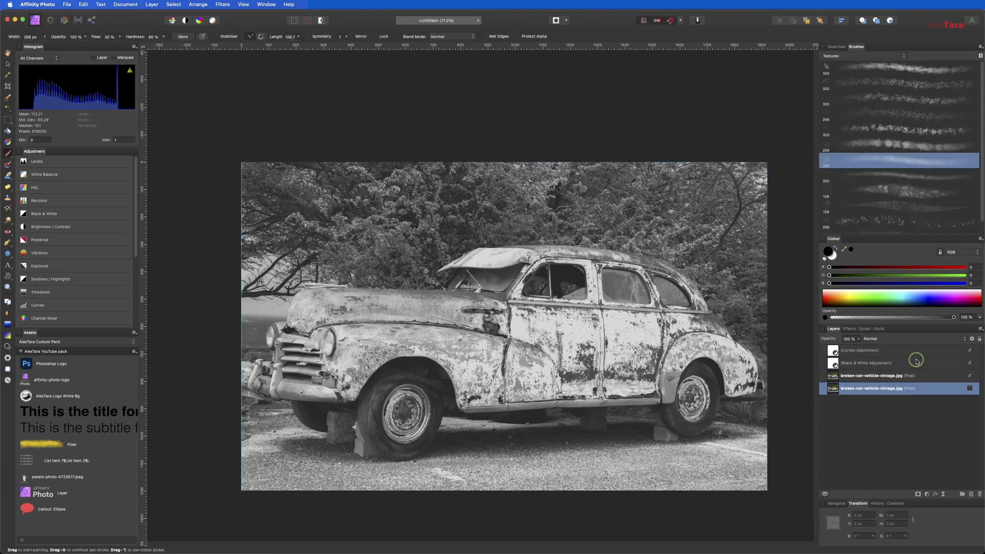
pyautogui.click(879, 375)
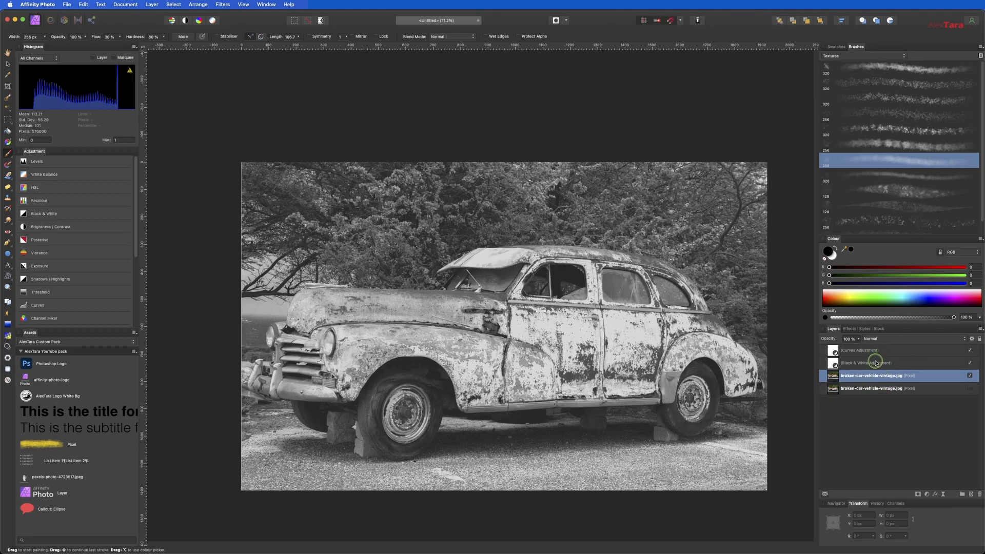
pyautogui.moveTo(880, 370); pyautogui.dragTo(885, 381)
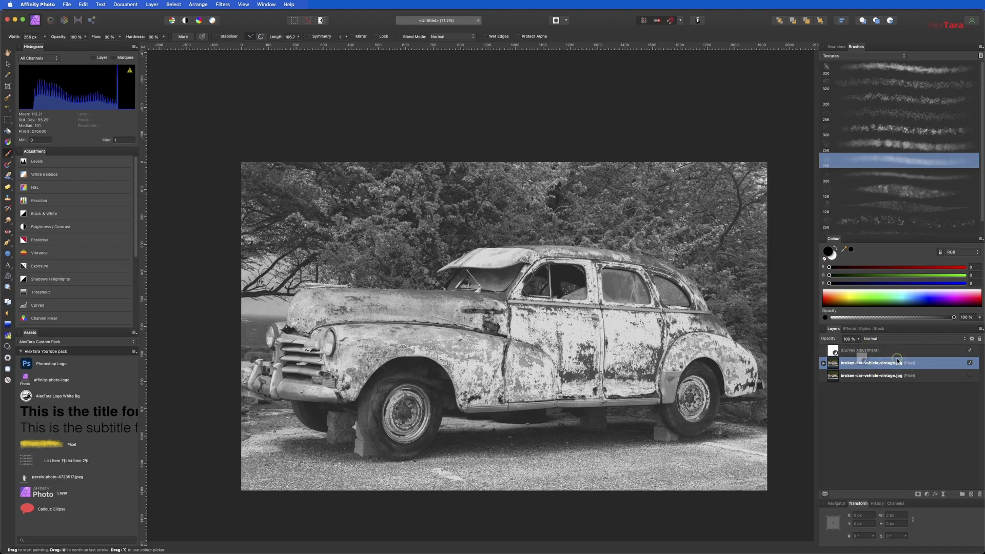
pyautogui.click(823, 363)
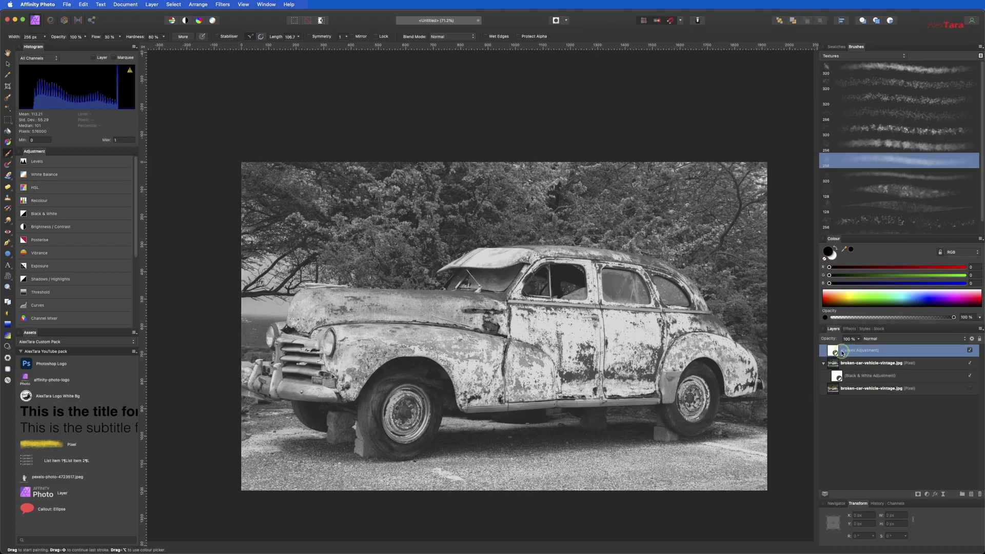
pyautogui.moveTo(861, 357); pyautogui.dragTo(864, 373)
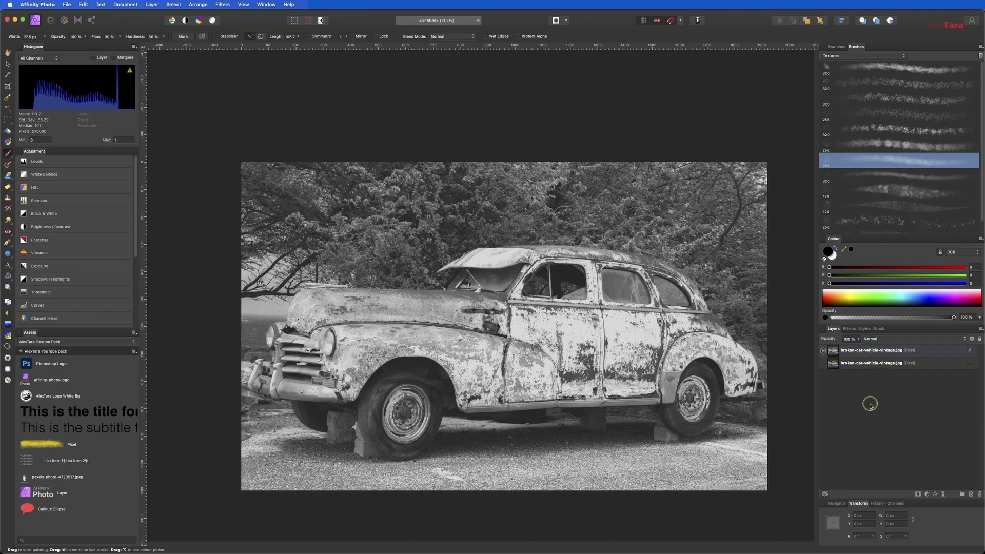
# Step: Add an empty pixel layer between the two car layers and fill it with the red custom colour at 100% opacity
pyautogui.click(971, 494)
pyautogui.moveTo(911, 403); pyautogui.dragTo(823, 396)
pyautogui.click(824, 350)
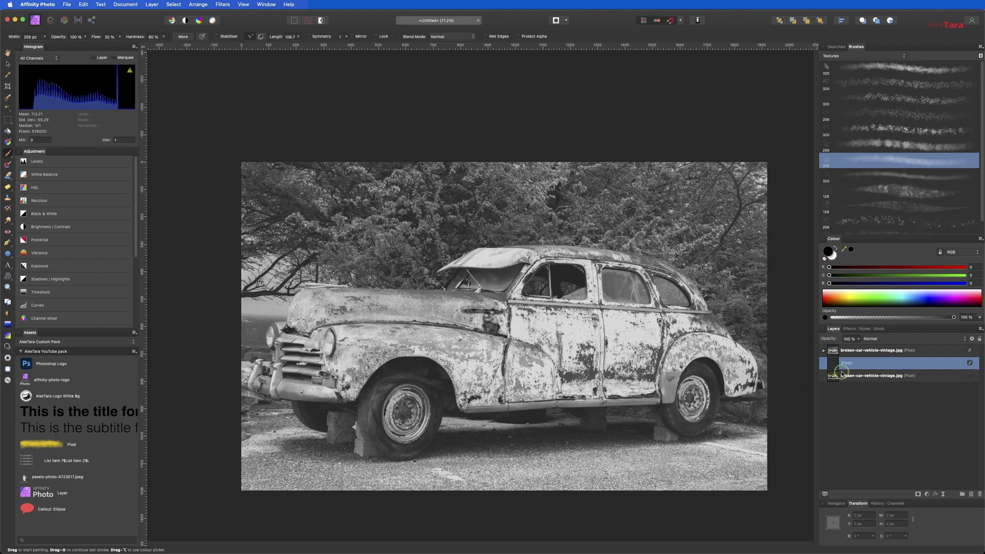
pyautogui.click(86, 5)
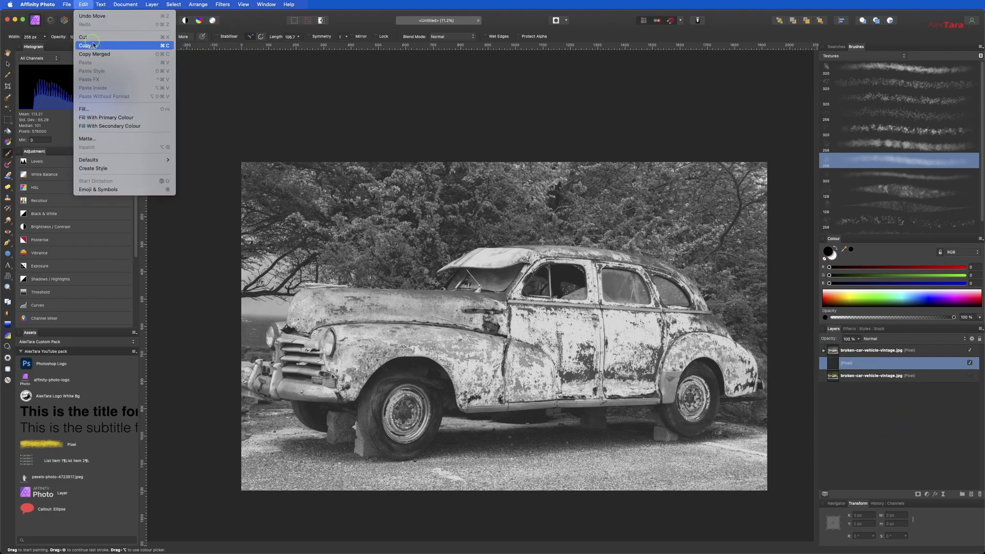
pyautogui.click(123, 101)
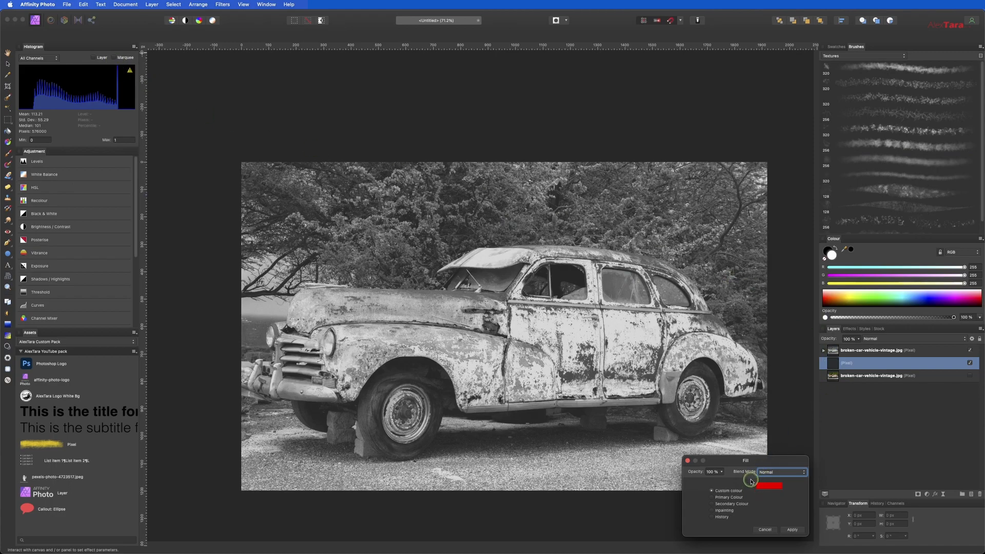
pyautogui.click(792, 530)
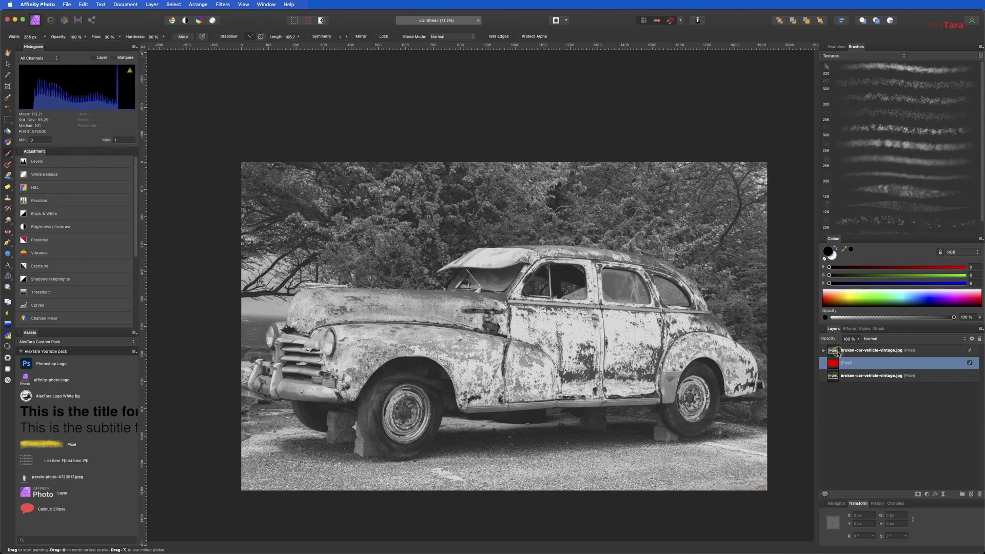
# Step: Add a mask to the upper car layer and select that mask for painting
pyautogui.click(838, 353)
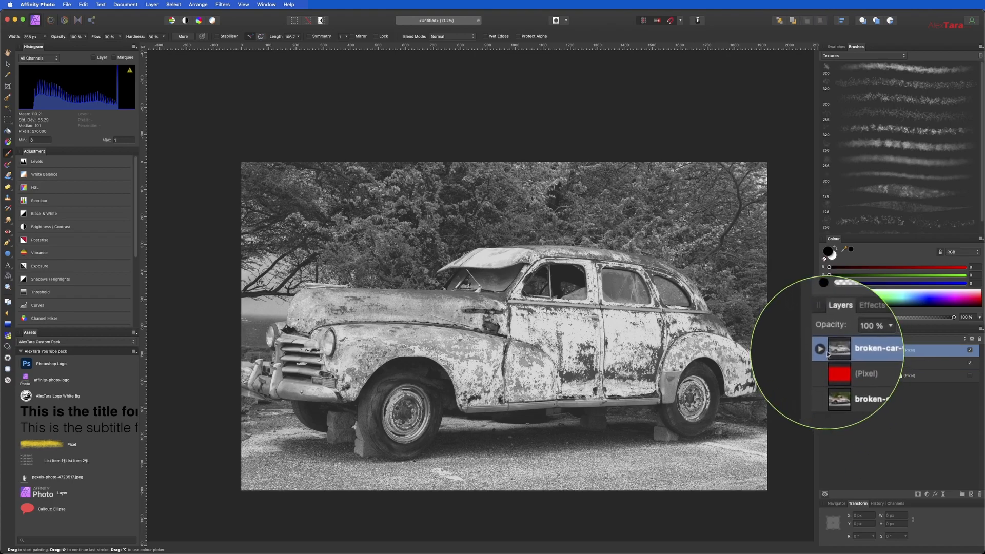
pyautogui.click(918, 496)
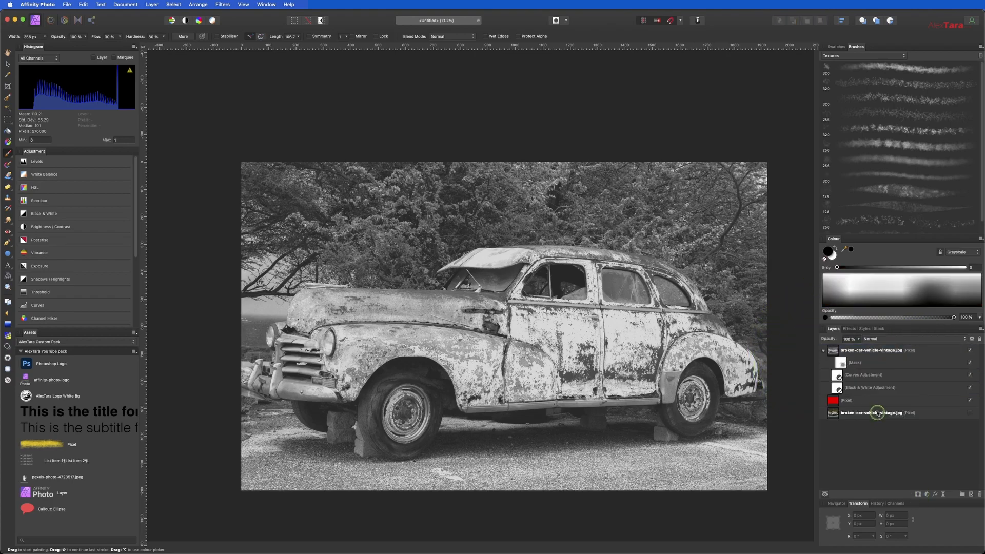
pyautogui.click(840, 363)
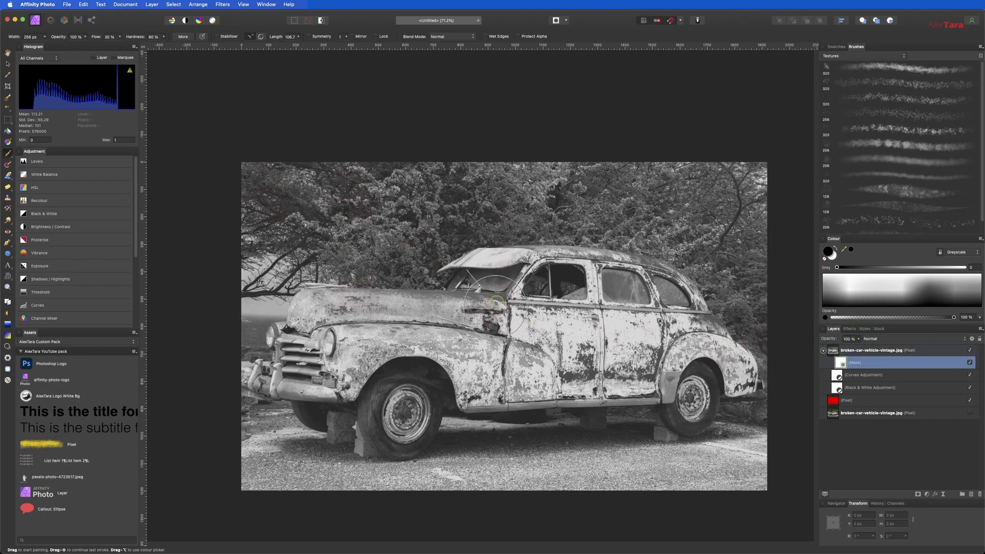
# Step: Paint black speckles on the mask over the trees, sky and ground with the 256 px Textures brush at 100% flow and 80% hardness
pyautogui.click(875, 137)
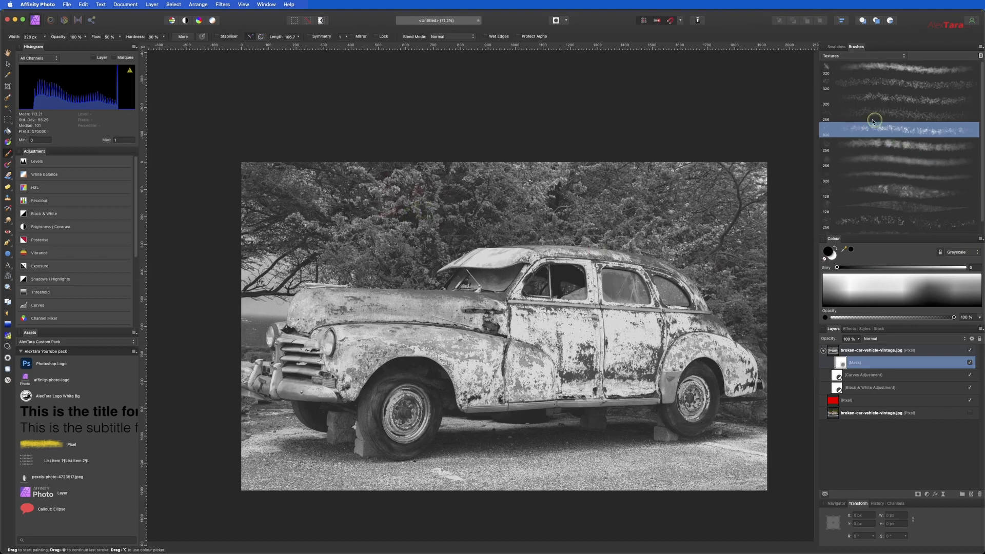
pyautogui.click(855, 60)
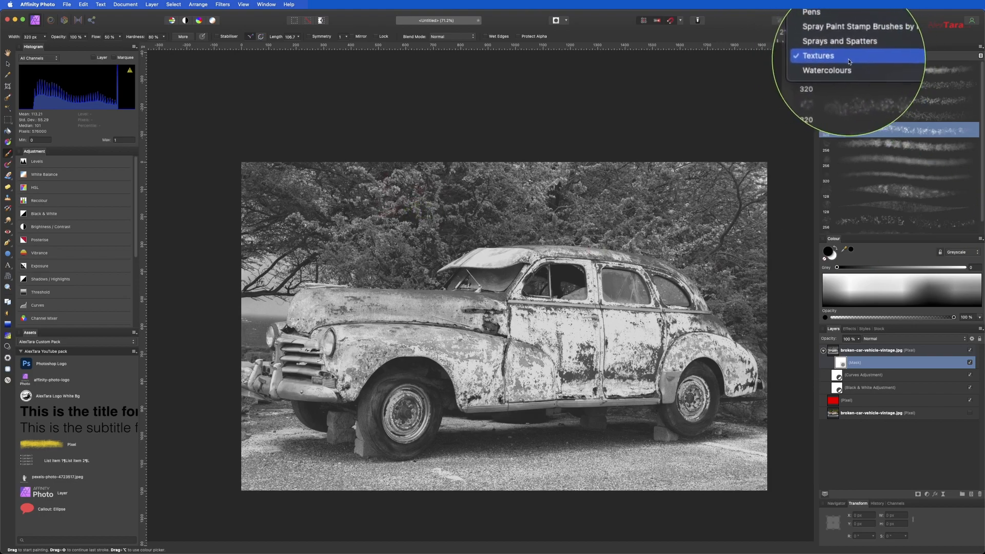
pyautogui.click(935, 55)
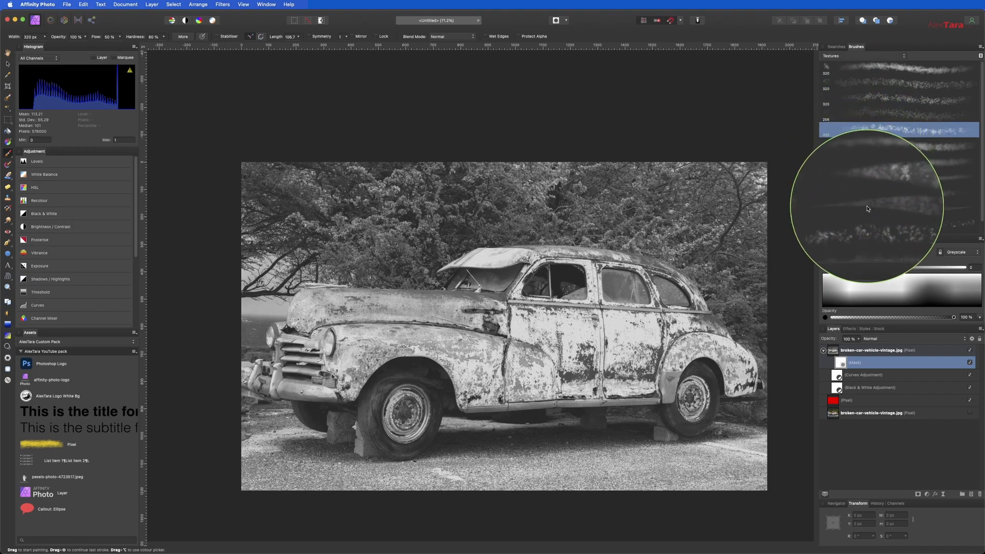
pyautogui.click(828, 114)
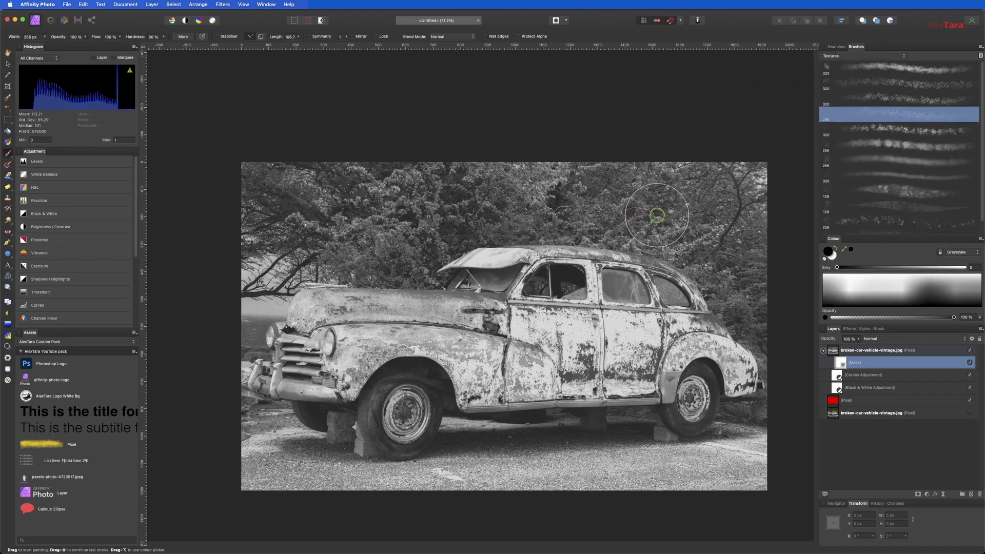
pyautogui.moveTo(651, 212)
pyautogui.mouseDown()
pyautogui.moveTo(253, 181)
pyautogui.moveTo(404, 299)
pyautogui.moveTo(358, 281)
pyautogui.moveTo(349, 251)
pyautogui.moveTo(333, 369)
pyautogui.moveTo(498, 364)
pyautogui.moveTo(525, 375)
pyautogui.moveTo(551, 362)
pyautogui.moveTo(695, 357)
pyautogui.moveTo(726, 336)
pyautogui.moveTo(752, 395)
pyautogui.moveTo(749, 450)
pyautogui.moveTo(254, 478)
pyautogui.moveTo(237, 212)
pyautogui.moveTo(371, 230)
pyautogui.moveTo(505, 174)
pyautogui.moveTo(717, 179)
pyautogui.moveTo(595, 186)
pyautogui.moveTo(595, 325)
pyautogui.moveTo(416, 279)
pyautogui.moveTo(517, 263)
pyautogui.moveTo(401, 181)
pyautogui.moveTo(426, 235)
pyautogui.mouseUp()
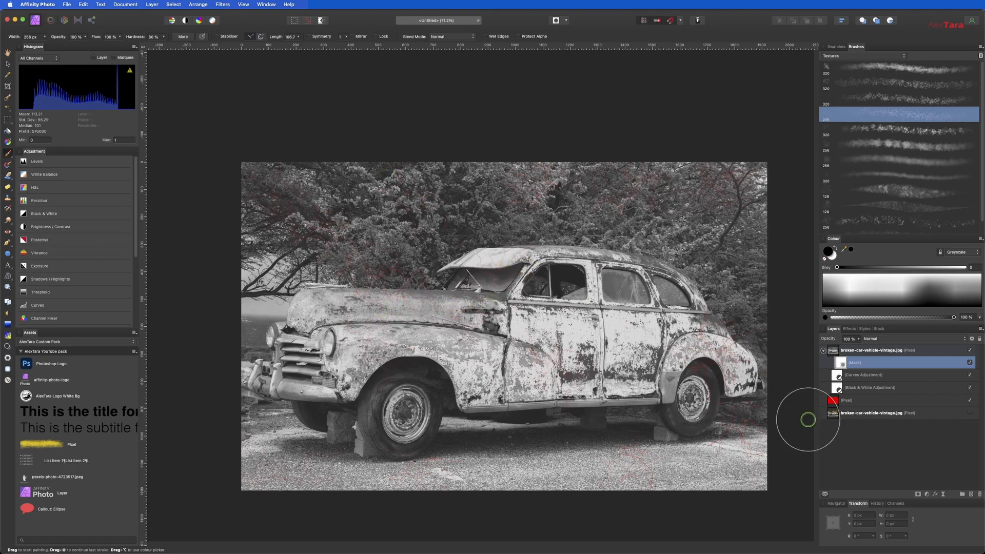
pyautogui.moveTo(256, 307)
pyautogui.mouseDown()
pyautogui.moveTo(262, 297)
pyautogui.moveTo(299, 314)
pyautogui.moveTo(249, 330)
pyautogui.moveTo(250, 313)
pyautogui.mouseUp()
pyautogui.moveTo(753, 352)
pyautogui.mouseDown()
pyautogui.moveTo(763, 426)
pyautogui.moveTo(741, 468)
pyautogui.moveTo(758, 472)
pyautogui.moveTo(727, 491)
pyautogui.mouseUp()
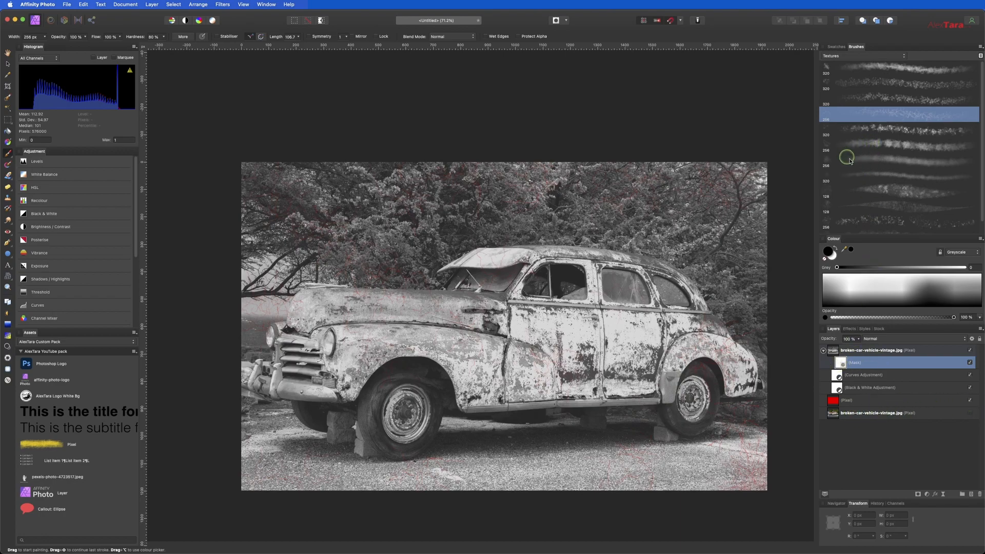
# Step: Dab the 128 px Textures brush at 12% flow on the mask over the car windows, comparing with the red layer hidden and shown
pyautogui.click(859, 192)
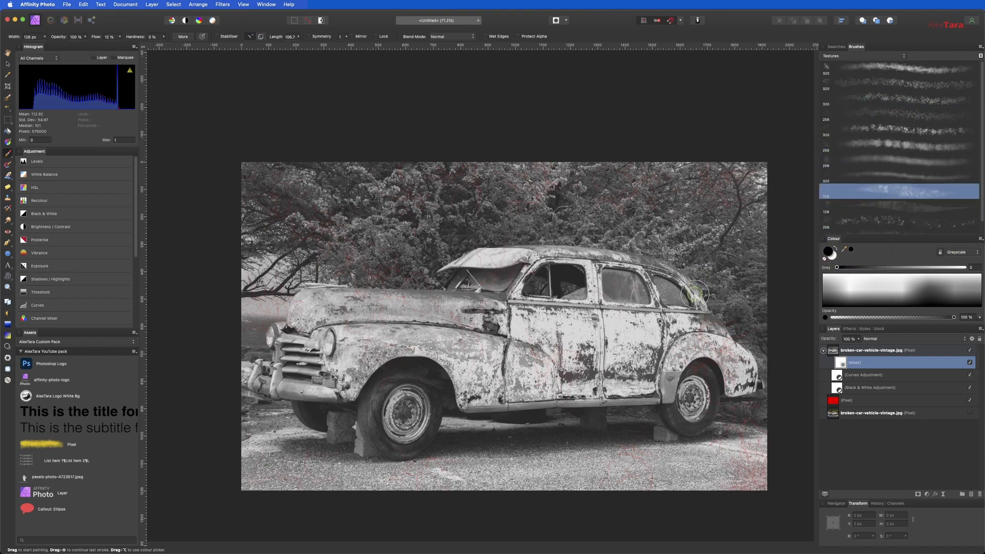
pyautogui.click(614, 287)
pyautogui.click(520, 277)
pyautogui.click(968, 402)
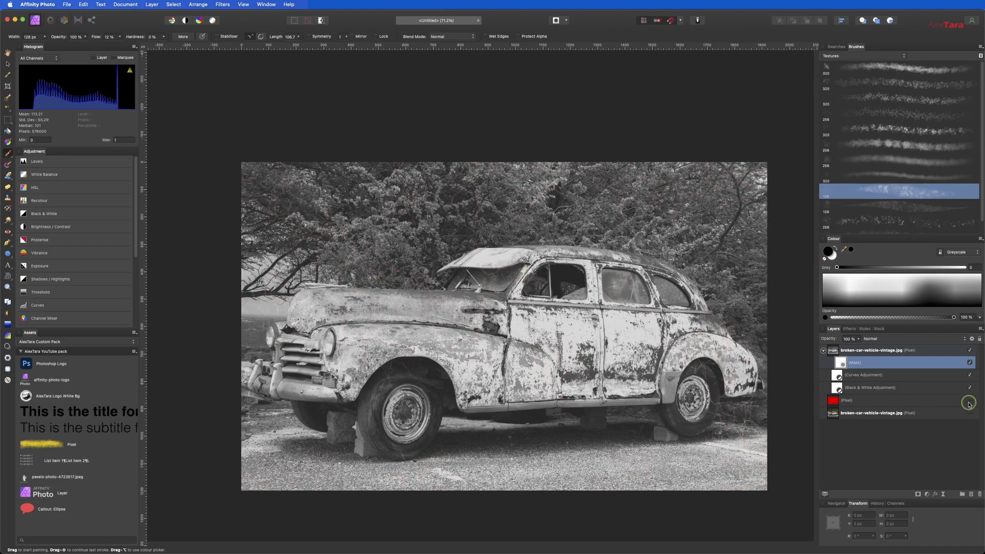
pyautogui.click(968, 401)
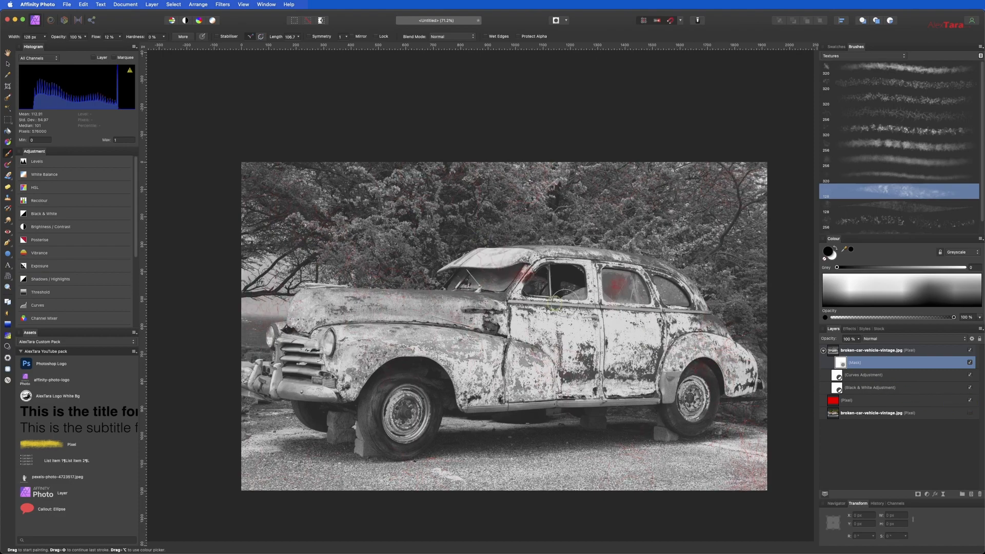
# Step: Paint black wear marks on the mask around the photo's corners and along its upper and lower edges with the 128 px texture brush
pyautogui.moveTo(242, 487)
pyautogui.mouseDown()
pyautogui.moveTo(225, 490)
pyautogui.moveTo(273, 490)
pyautogui.moveTo(232, 477)
pyautogui.moveTo(243, 486)
pyautogui.mouseUp()
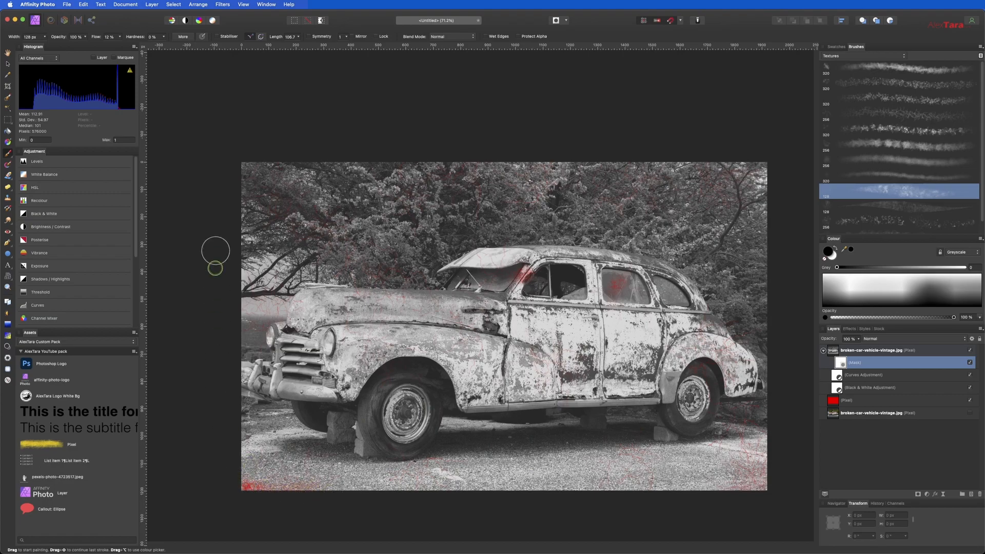
pyautogui.moveTo(251, 165)
pyautogui.mouseDown()
pyautogui.moveTo(224, 171)
pyautogui.moveTo(260, 159)
pyautogui.moveTo(248, 159)
pyautogui.mouseUp()
pyautogui.moveTo(752, 165)
pyautogui.mouseDown()
pyautogui.moveTo(738, 153)
pyautogui.moveTo(758, 161)
pyautogui.moveTo(607, 158)
pyautogui.moveTo(730, 157)
pyautogui.mouseUp()
pyautogui.moveTo(482, 158); pyautogui.dragTo(577, 158)
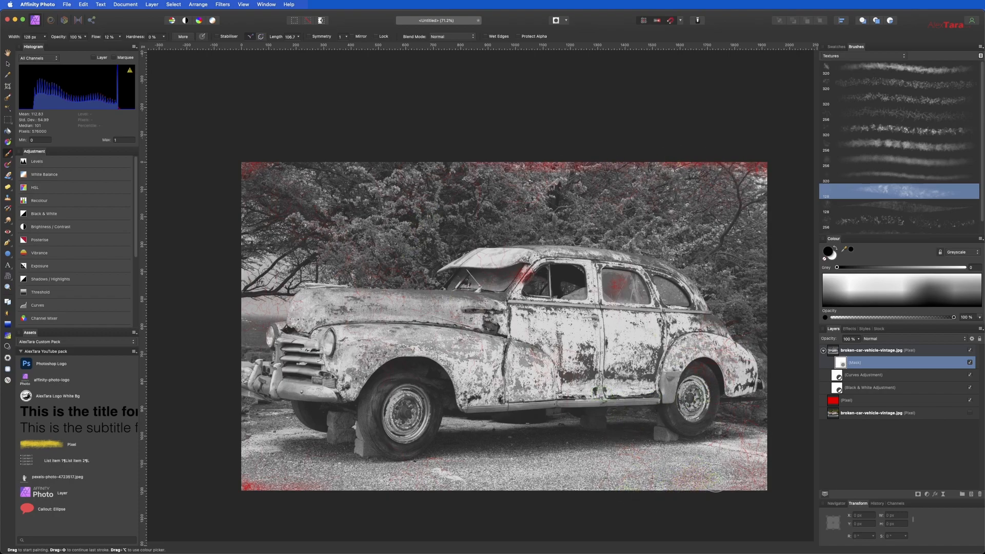
pyautogui.moveTo(682, 488)
pyautogui.mouseDown()
pyautogui.moveTo(679, 480)
pyautogui.moveTo(633, 505)
pyautogui.mouseUp()
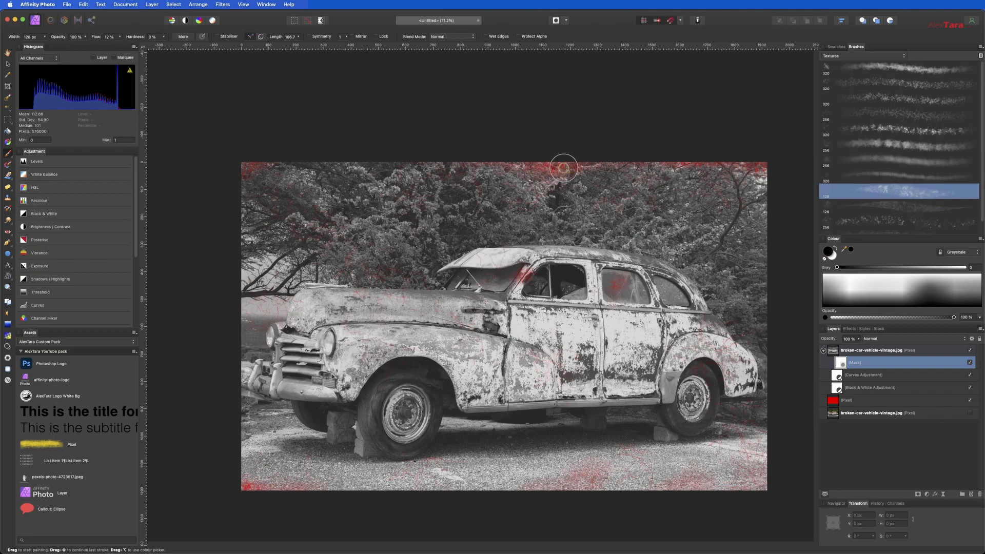
# Step: Hide the red pixel layer and inspect the scratched texture up close on the front of the car
pyautogui.click(969, 403)
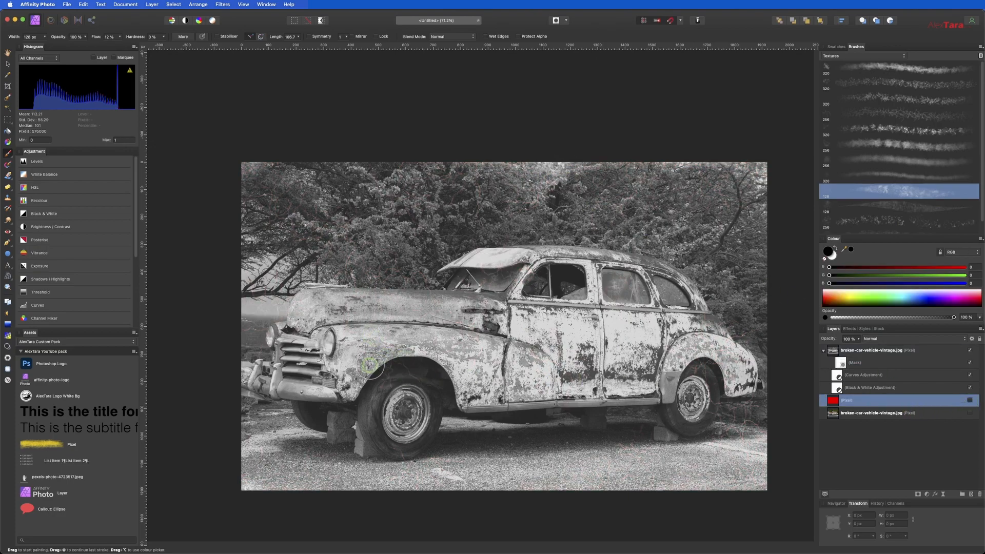
pyautogui.scroll(5, 390, 355)
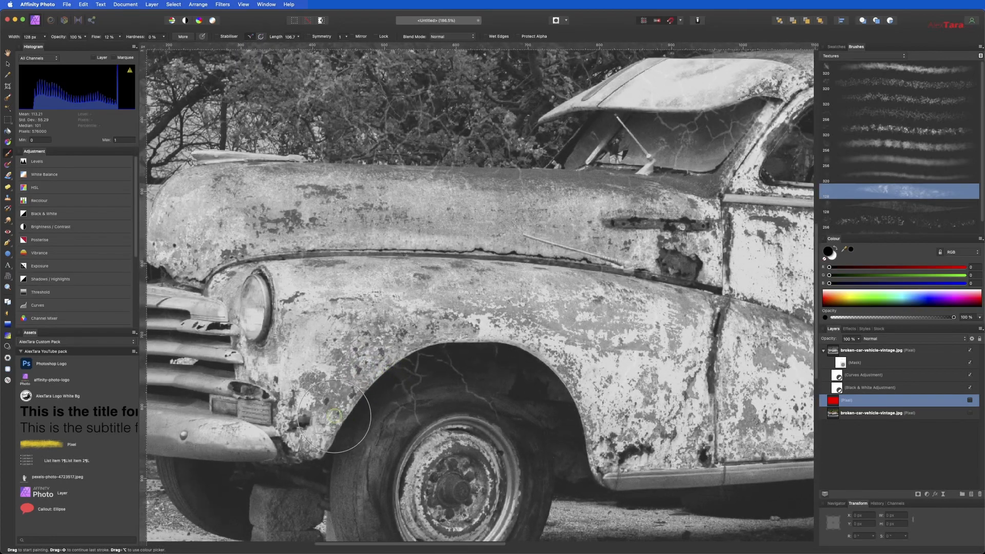
pyautogui.scroll(-2, 354, 416)
pyautogui.scroll(-4, 338, 410)
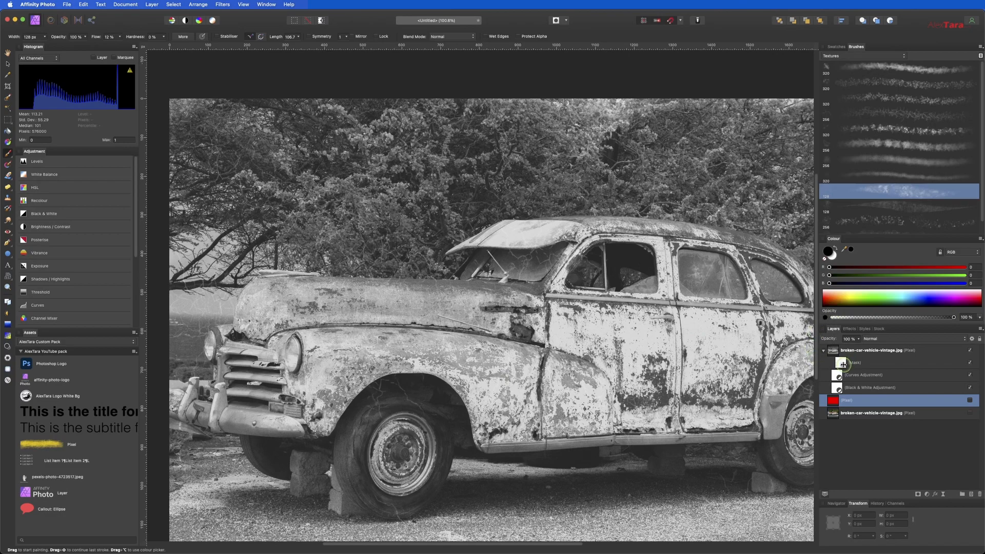
# Step: Select the mask, choose the 256 px Textures brush at 100% flow and enlarge it to about 1190 px
pyautogui.click(847, 359)
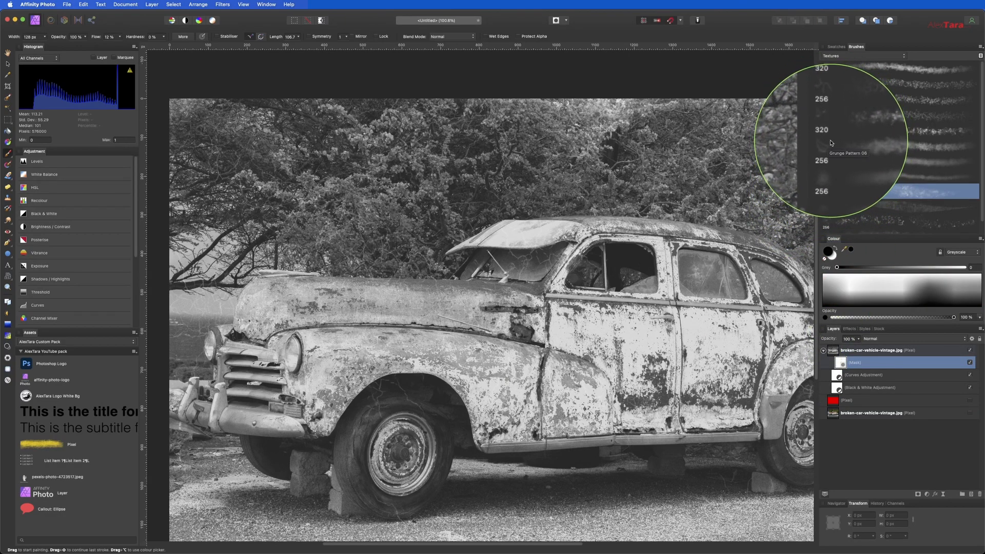
pyautogui.click(826, 115)
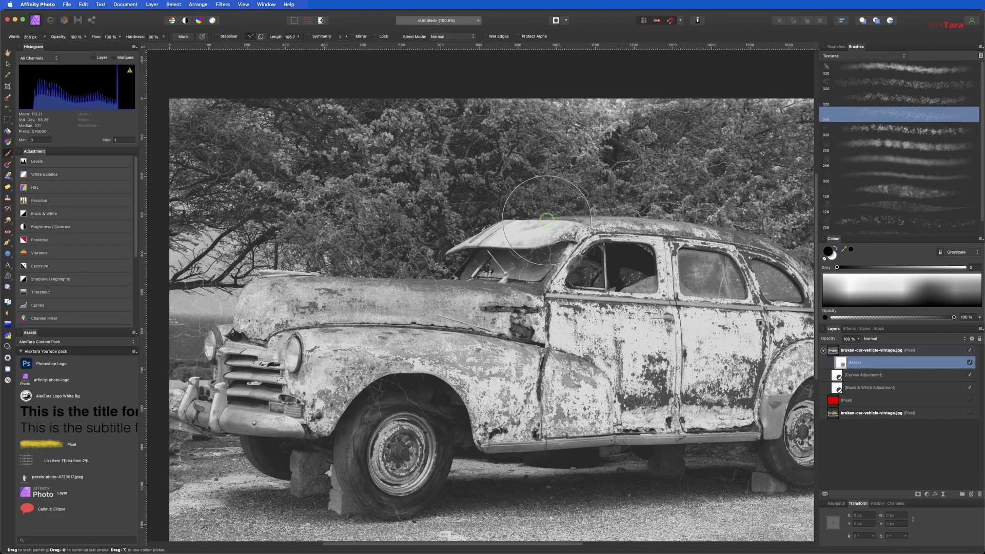
pyautogui.press(']')
pyautogui.press(']')
pyautogui.press(']')
pyautogui.press(']')
pyautogui.press(']')
pyautogui.press(']')
pyautogui.press(']')
pyautogui.press(']')
pyautogui.press(']')
pyautogui.press(']')
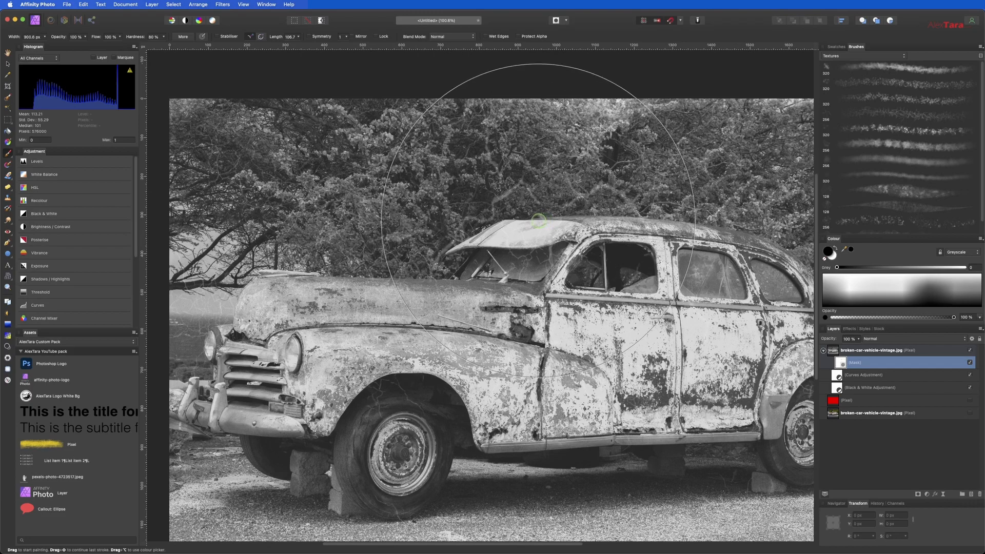
pyautogui.press(']')
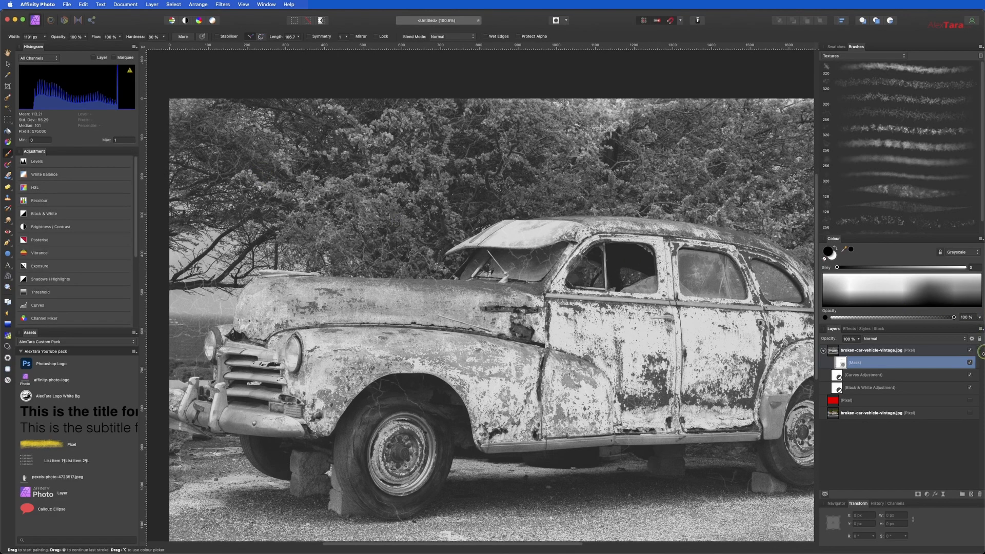
# Step: Show the red pixel layer and paint large black crack marks on the mask over the trees and sky, undoing unwanted strokes
pyautogui.click(970, 401)
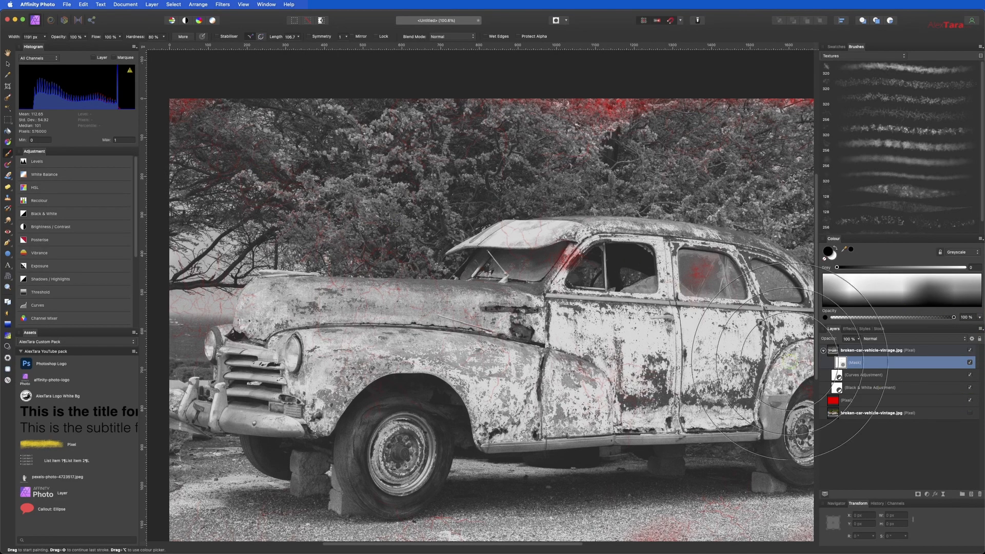
pyautogui.press('super+z')
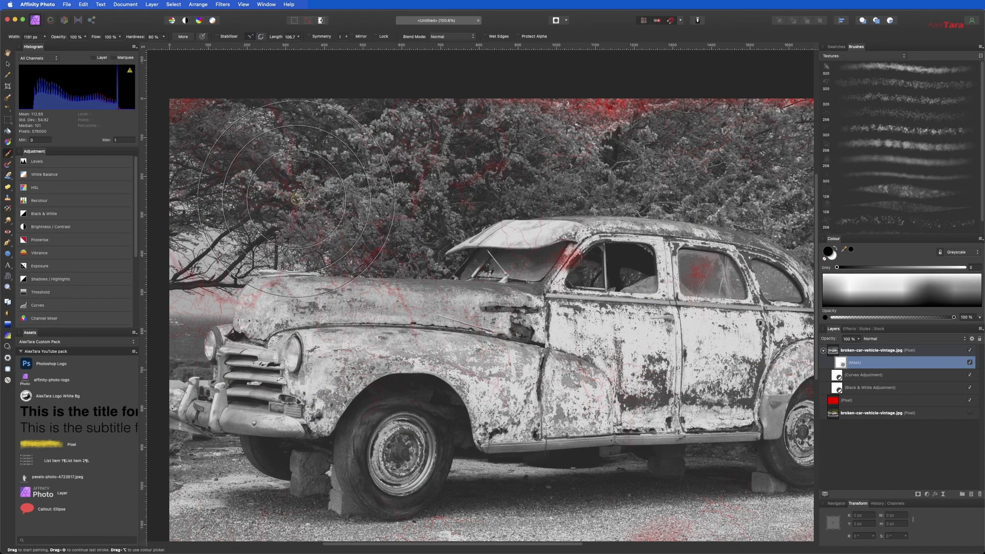
pyautogui.moveTo(306, 166)
pyautogui.mouseDown()
pyautogui.moveTo(295, 198)
pyautogui.moveTo(642, 226)
pyautogui.mouseUp()
pyautogui.press('super+z')
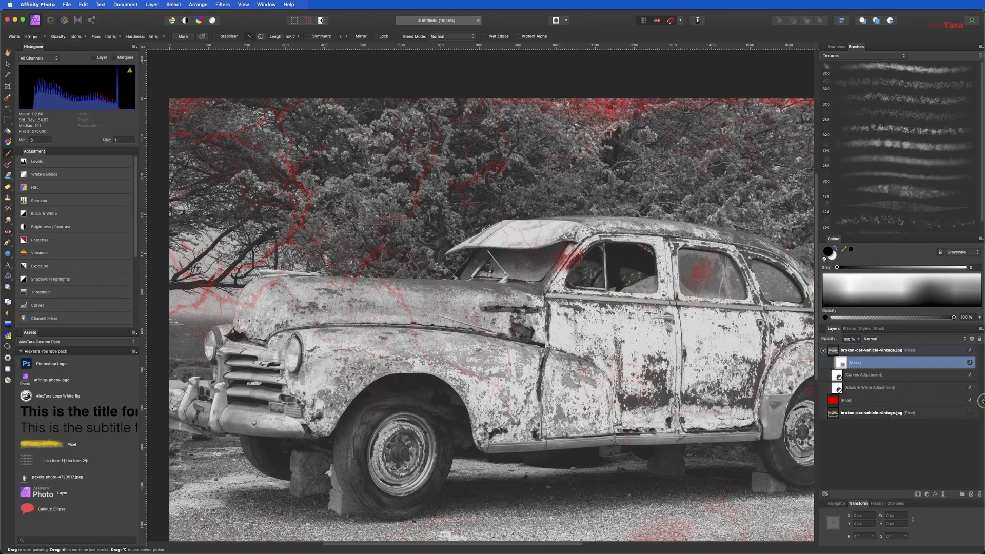
# Step: Fill the red pixel layer with white as a custom colour, using Normal blend mode at 100% opacity
pyautogui.click(897, 401)
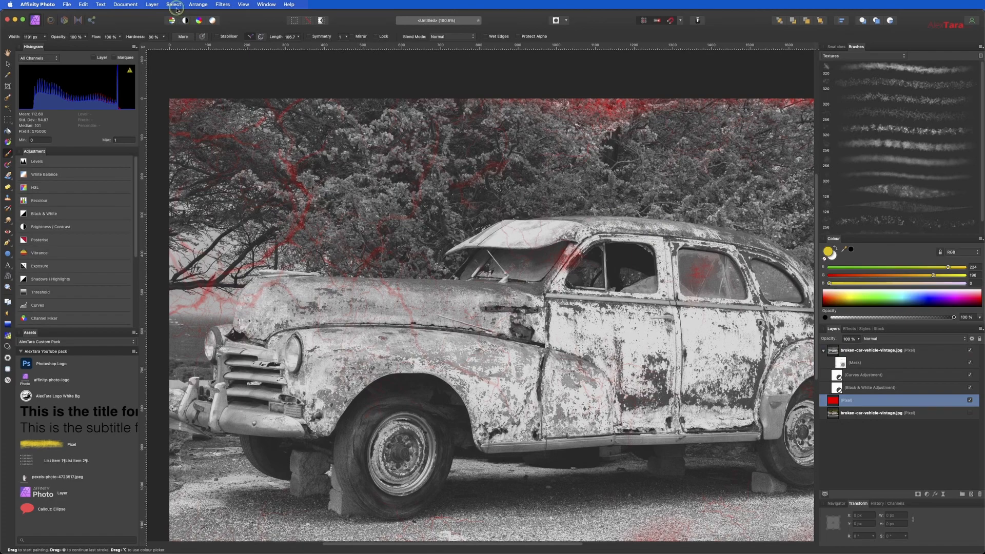
pyautogui.click(84, 5)
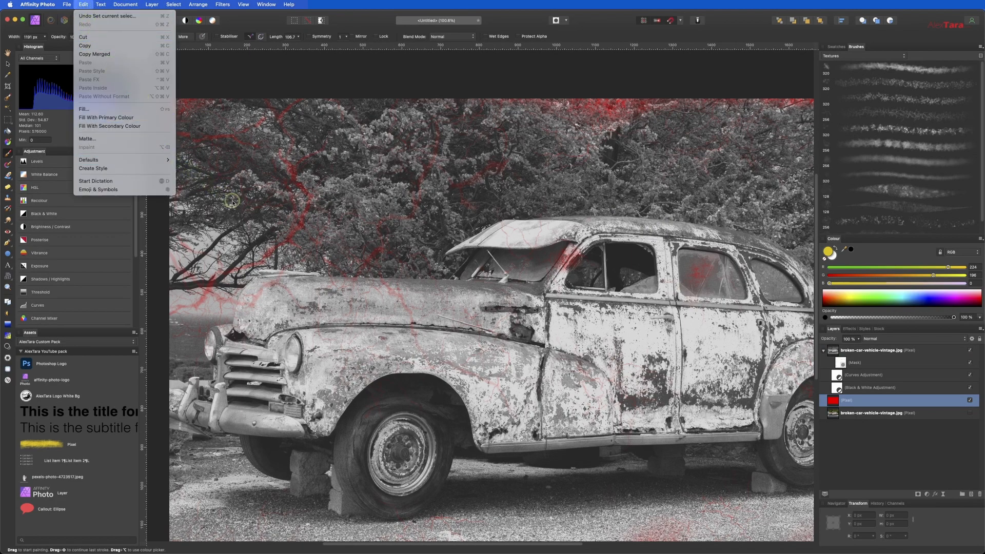
pyautogui.click(133, 108)
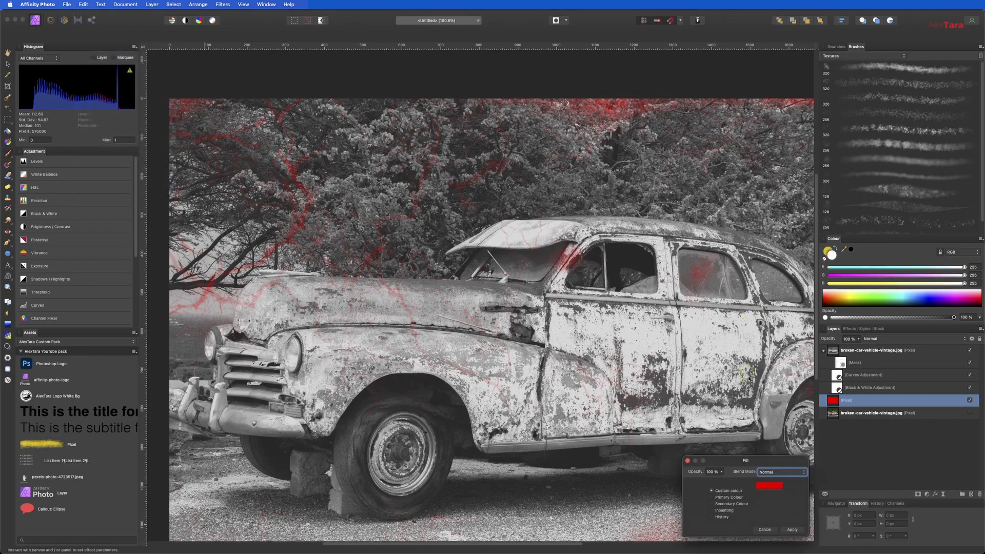
pyautogui.click(772, 486)
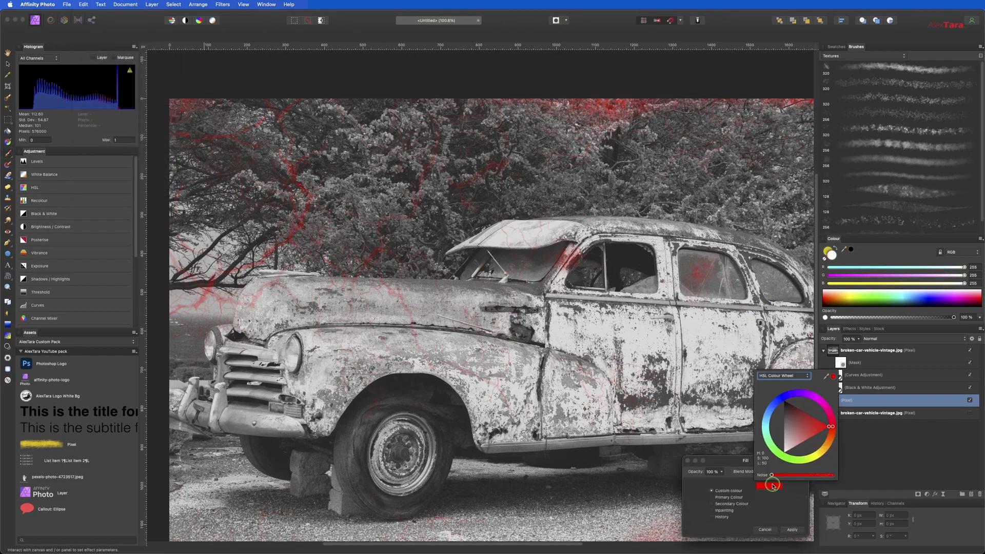
pyautogui.moveTo(831, 436)
pyautogui.mouseDown()
pyautogui.moveTo(816, 455)
pyautogui.moveTo(823, 450)
pyautogui.mouseUp()
pyautogui.moveTo(816, 443)
pyautogui.mouseDown()
pyautogui.moveTo(781, 420)
pyautogui.moveTo(753, 434)
pyautogui.mouseUp()
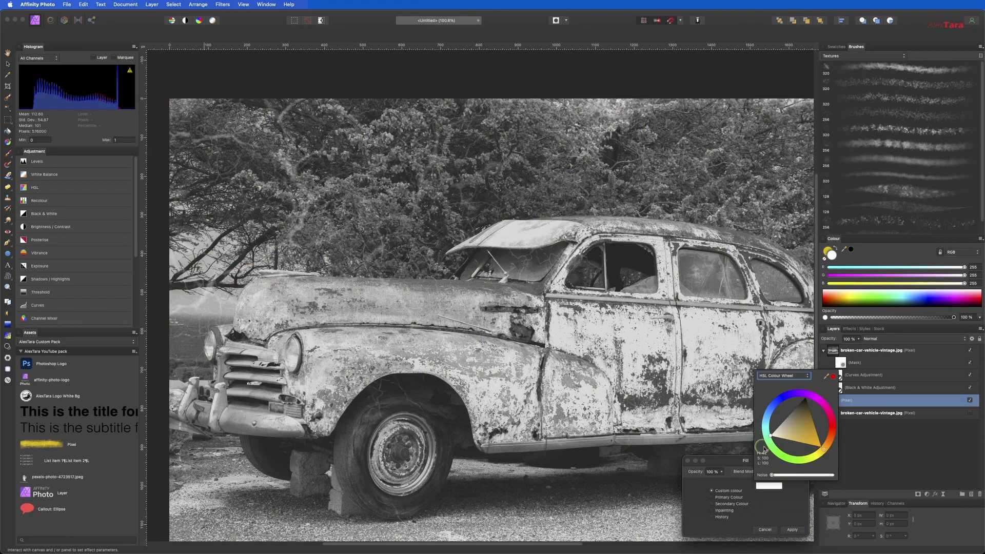
pyautogui.click(792, 530)
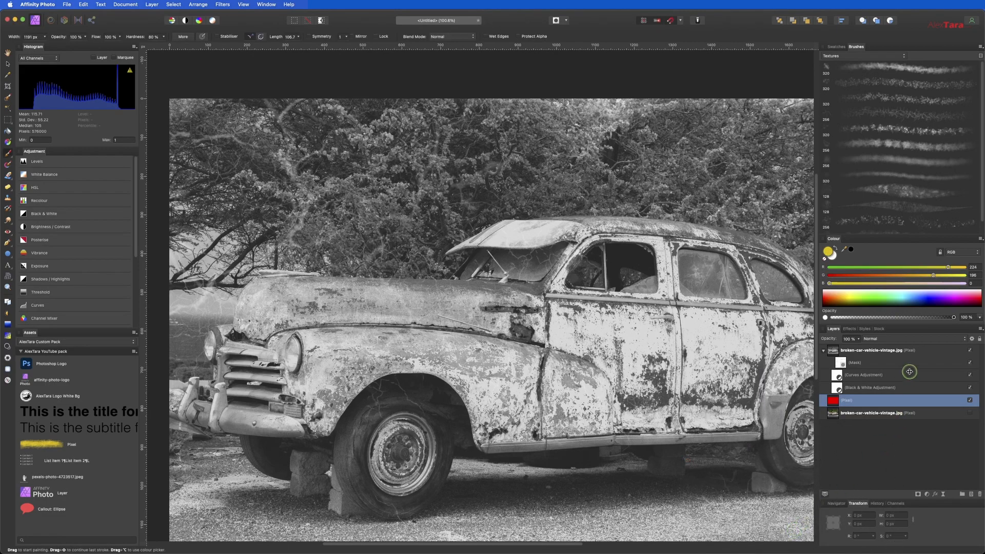
# Step: Add a Recolour adjustment with a brown sepia tone and nest it inside the car photo layer beneath its mask
pyautogui.click(881, 351)
pyautogui.moveTo(843, 367); pyautogui.dragTo(930, 485)
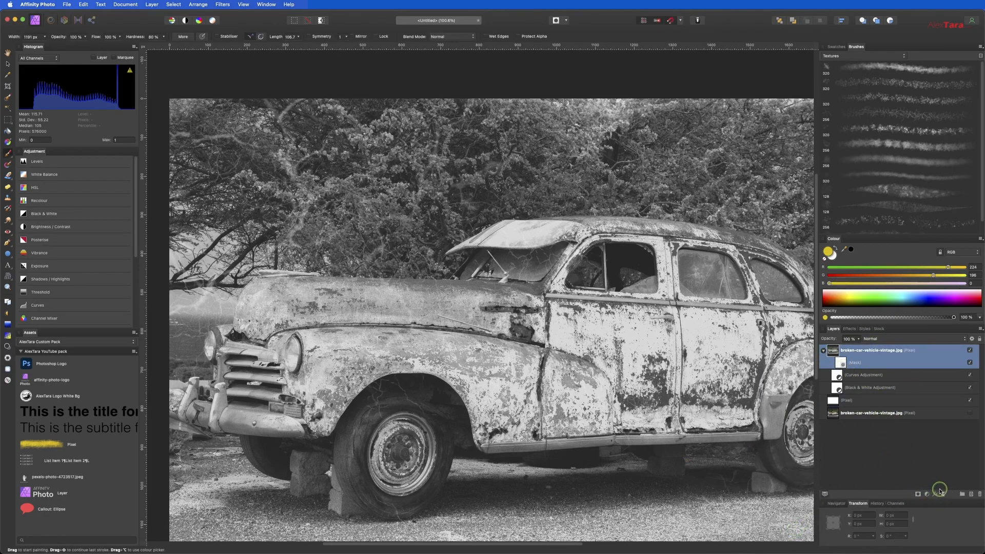
pyautogui.moveTo(934, 496); pyautogui.dragTo(932, 497)
pyautogui.click(926, 495)
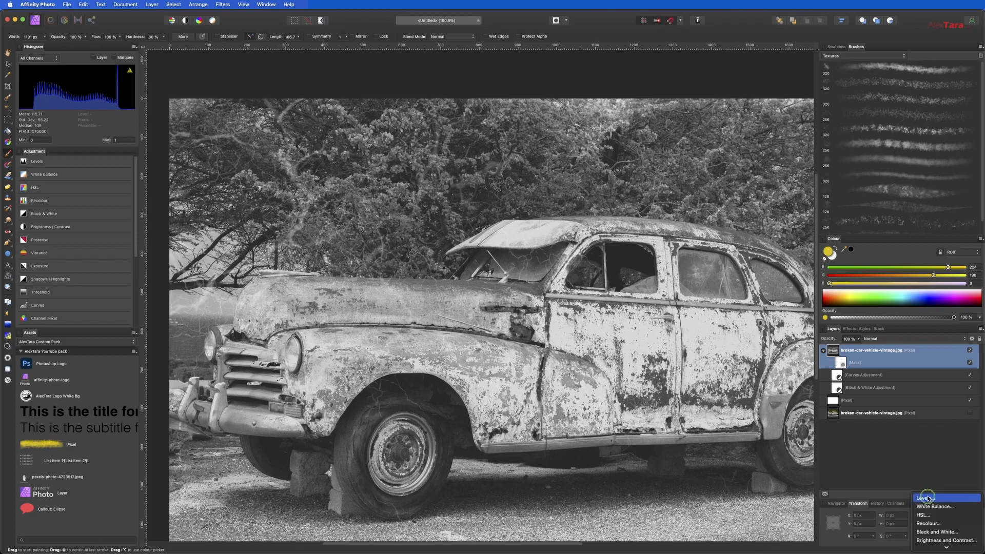
pyautogui.click(950, 523)
pyautogui.moveTo(714, 233)
pyautogui.mouseDown()
pyautogui.moveTo(733, 233)
pyautogui.moveTo(720, 234)
pyautogui.mouseUp()
pyautogui.moveTo(824, 249); pyautogui.dragTo(815, 248)
pyautogui.moveTo(753, 251); pyautogui.dragTo(777, 265)
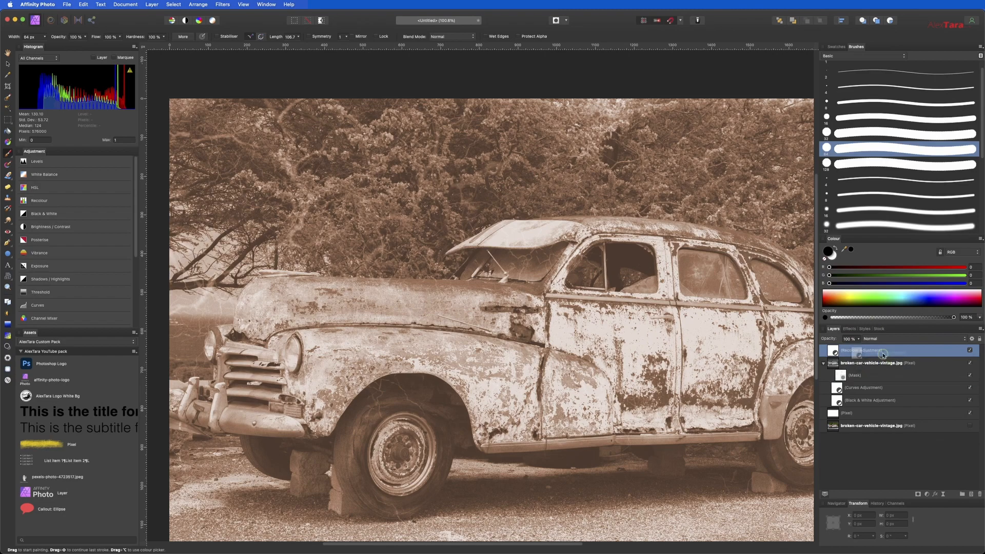
pyautogui.moveTo(859, 350); pyautogui.dragTo(866, 380)
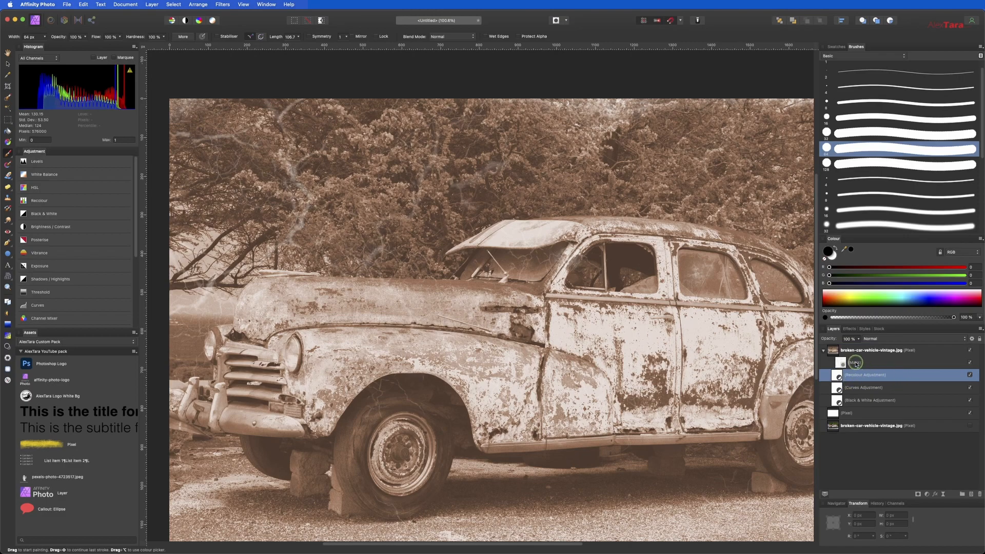
# Step: Paint black wear marks on the mask along the photo's upper edge with the 64 px Gritty Crayon brush from Dry Media
pyautogui.click(835, 352)
pyautogui.click(842, 365)
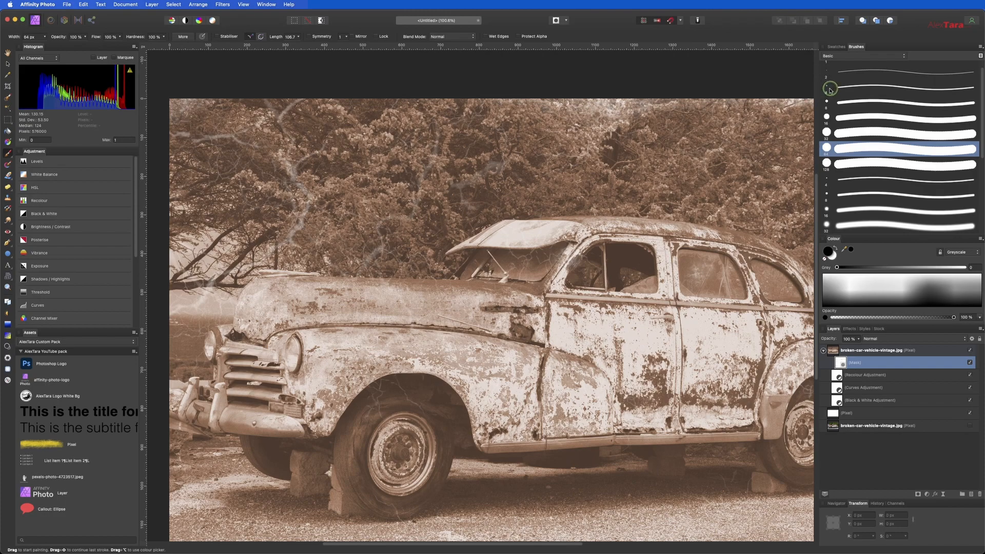
pyautogui.click(840, 57)
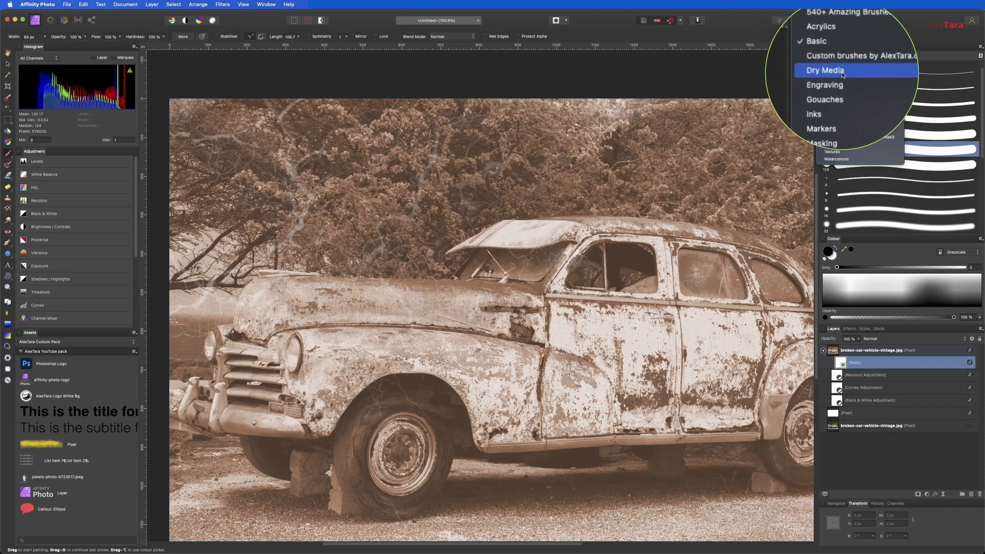
pyautogui.click(842, 74)
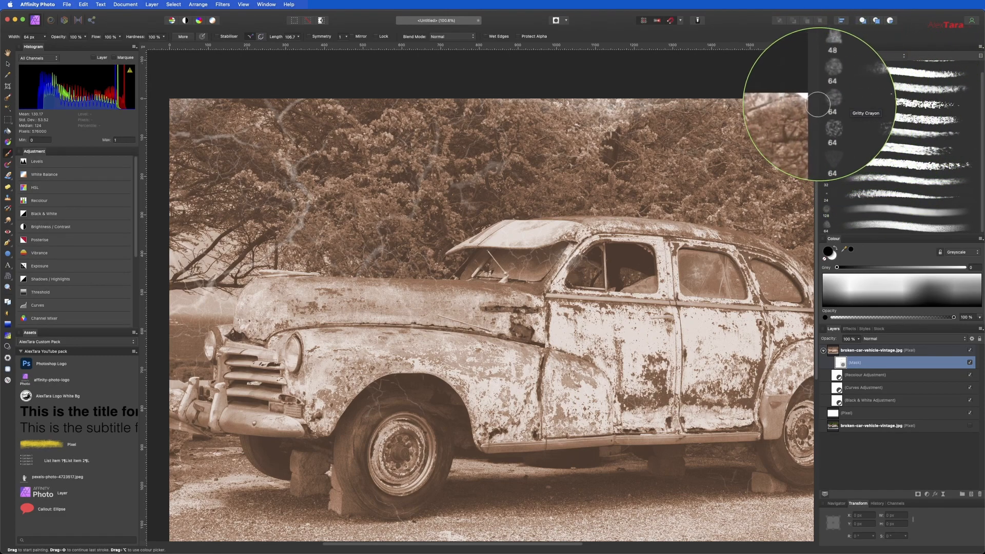
pyautogui.click(825, 105)
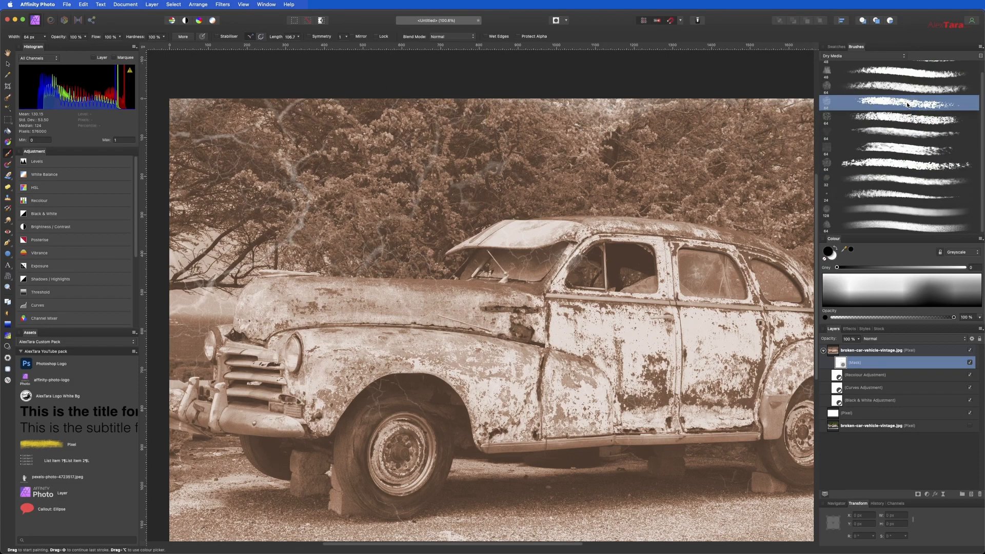
pyautogui.doubleClick(800, 111)
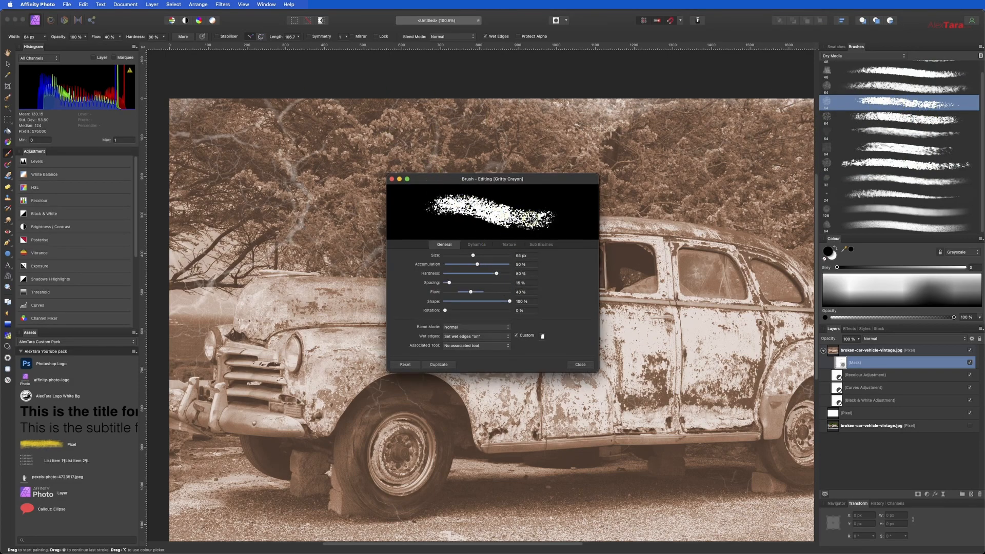
pyautogui.click(391, 179)
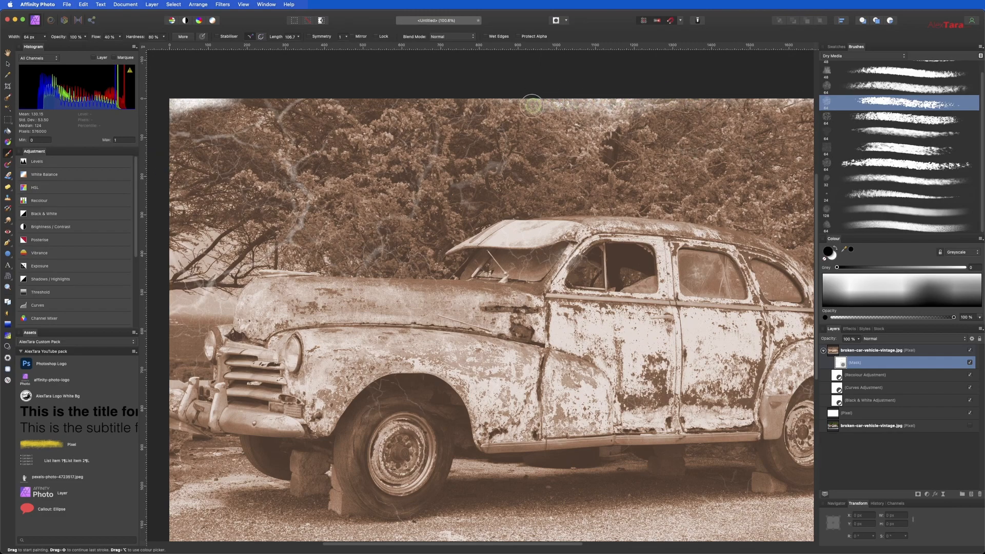
pyautogui.moveTo(613, 104); pyautogui.dragTo(580, 102)
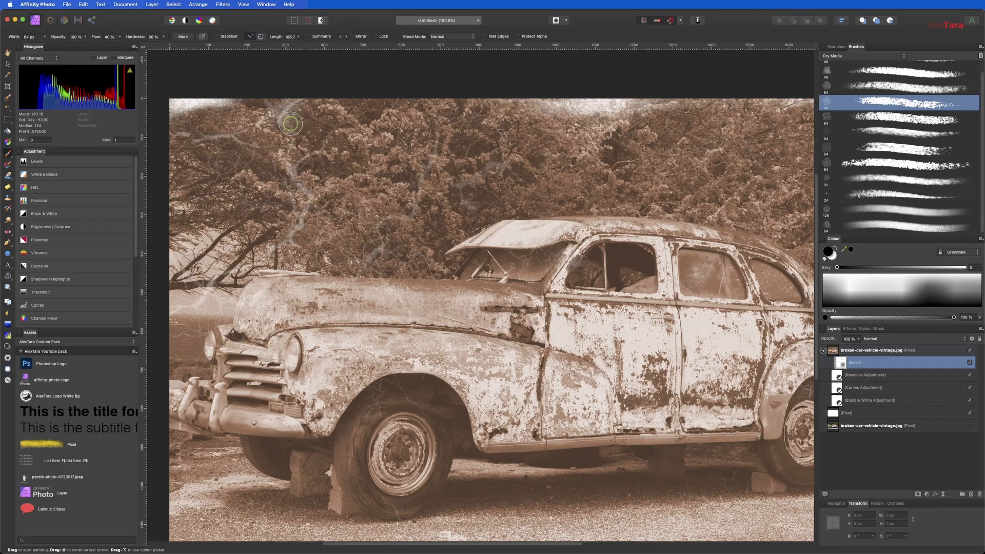
# Step: Paint thin solid cracks on the mask over the trees and hood front with the brush reduced to about 17 px and wet edges on
pyautogui.press('[')
pyautogui.press('[')
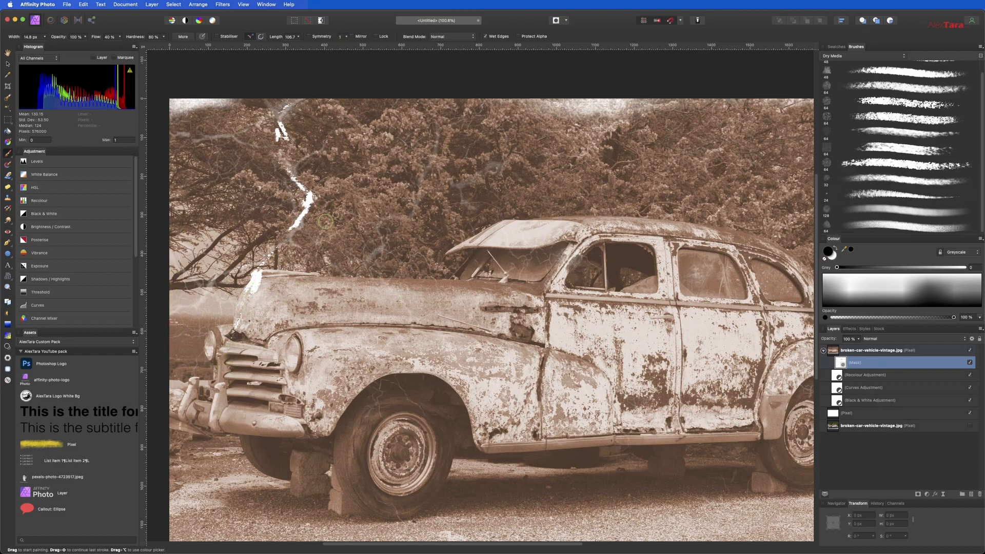
pyautogui.click(484, 37)
pyautogui.moveTo(239, 321); pyautogui.dragTo(252, 282)
pyautogui.click(120, 37)
pyautogui.click(245, 296)
pyautogui.moveTo(242, 319); pyautogui.dragTo(237, 341)
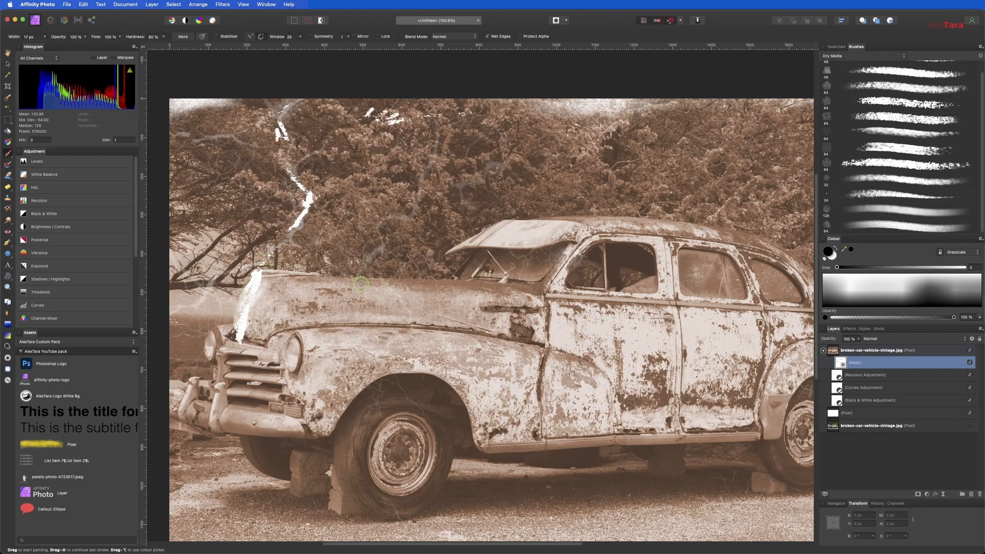
# Step: Enlarge the crayon brush to about 139 px, try a diagonal stroke from the trees to the car's front window, and undo the stroke
pyautogui.press(']')
pyautogui.press(']')
pyautogui.press(']')
pyautogui.press(']')
pyautogui.press(']')
pyautogui.press(']')
pyautogui.moveTo(332, 113); pyautogui.dragTo(590, 275)
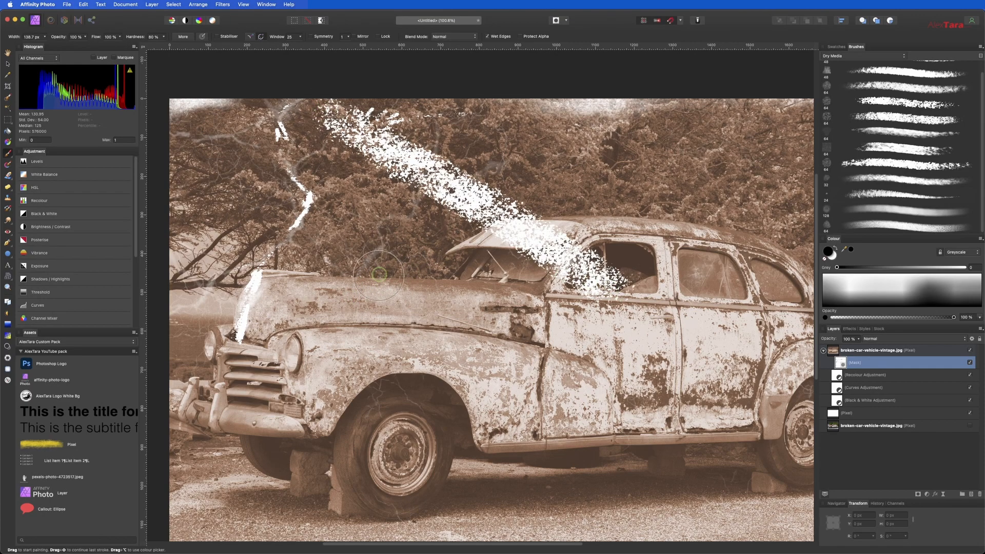
pyautogui.press('super+z')
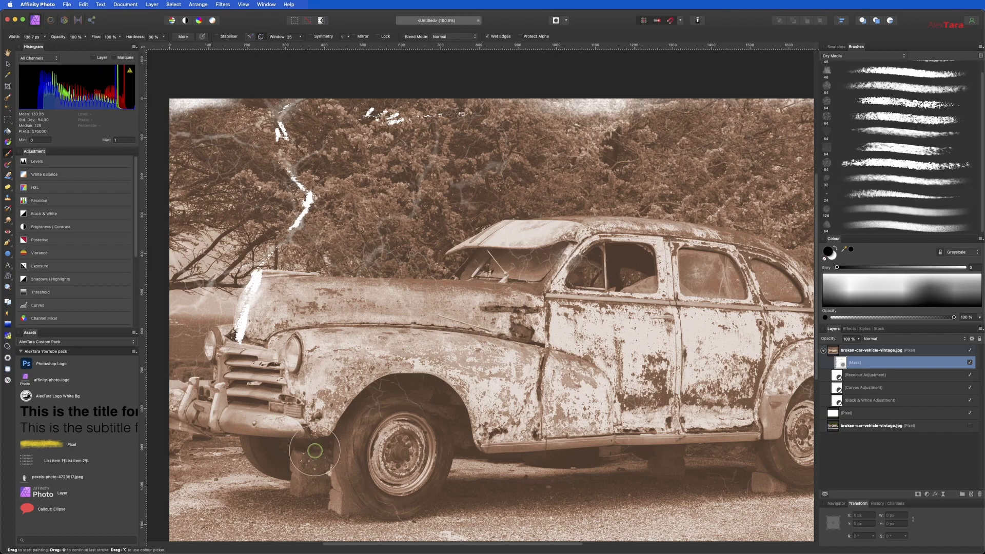
# Step: Paint gritty speckles on the mask over the front wheel arch, lower doors, rear wheel and ground with the enlarged crayon brush
pyautogui.moveTo(359, 411)
pyautogui.mouseDown()
pyautogui.moveTo(421, 400)
pyautogui.moveTo(364, 401)
pyautogui.mouseUp()
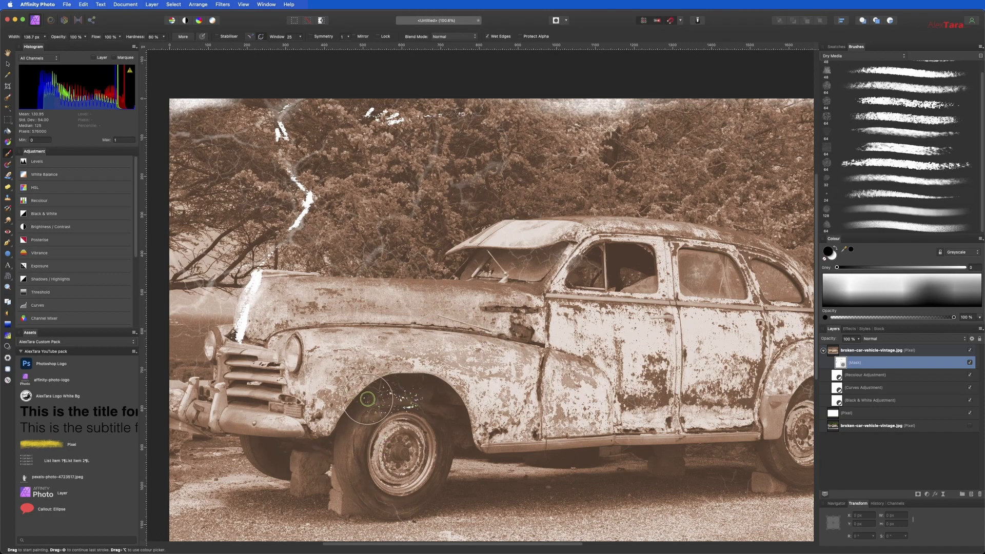
pyautogui.moveTo(610, 406); pyautogui.dragTo(668, 403)
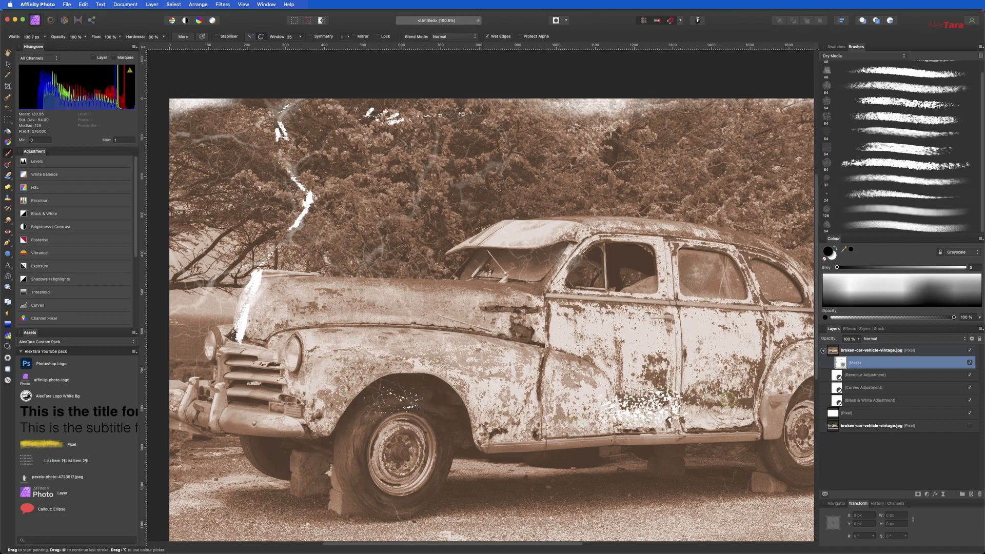
pyautogui.hscroll(8, 523, 350)
pyautogui.scroll(-3, 523, 350)
pyautogui.moveTo(590, 359)
pyautogui.mouseDown()
pyautogui.moveTo(662, 347)
pyautogui.moveTo(620, 344)
pyautogui.moveTo(675, 336)
pyautogui.moveTo(618, 362)
pyautogui.mouseUp()
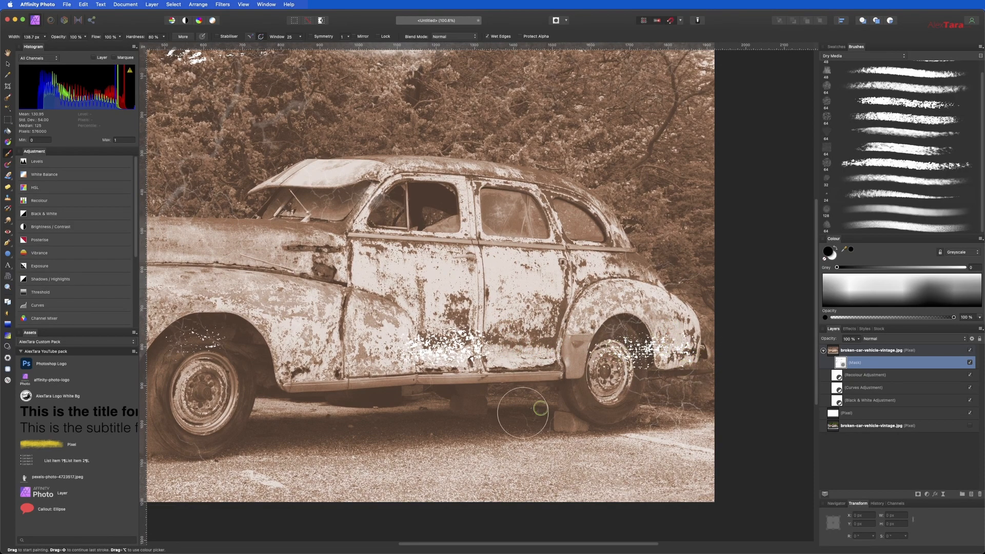
pyautogui.moveTo(564, 427); pyautogui.dragTo(649, 410)
pyautogui.moveTo(479, 437)
pyautogui.mouseDown()
pyautogui.moveTo(523, 435)
pyautogui.moveTo(407, 438)
pyautogui.moveTo(583, 421)
pyautogui.mouseUp()
pyautogui.moveTo(407, 430); pyautogui.dragTo(611, 400)
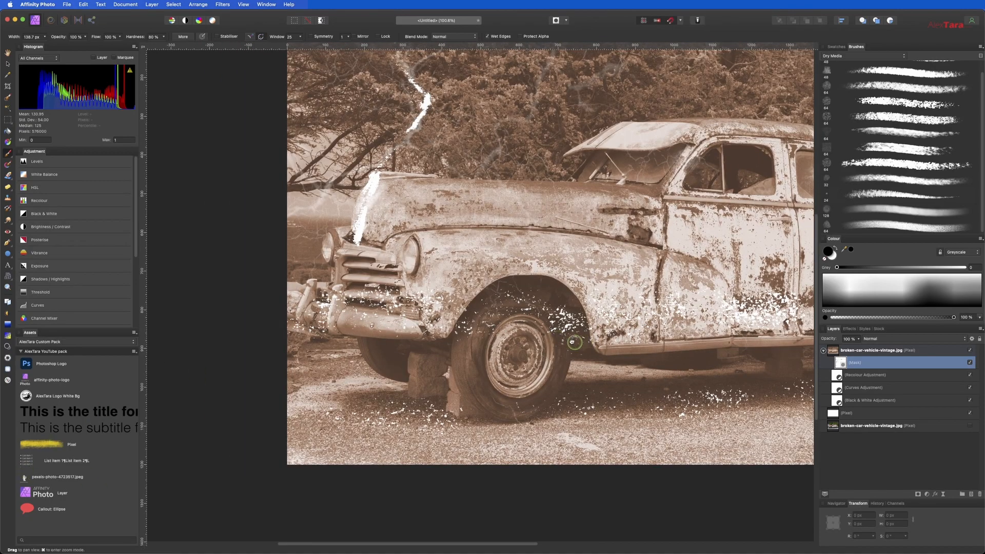
# Step: Add gritty crayon speckles on the mask over the trees behind the car's rear and on the windscreen
pyautogui.hscroll(10, 564, 339)
pyautogui.scroll(4, 564, 339)
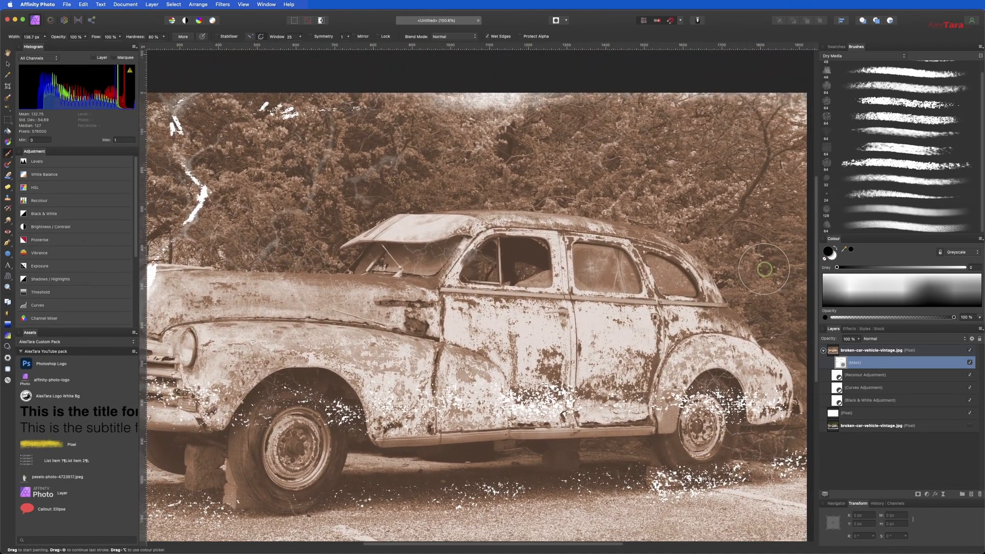
pyautogui.moveTo(758, 264); pyautogui.dragTo(728, 268)
pyautogui.moveTo(395, 251)
pyautogui.mouseDown()
pyautogui.moveTo(433, 254)
pyautogui.moveTo(410, 259)
pyautogui.mouseUp()
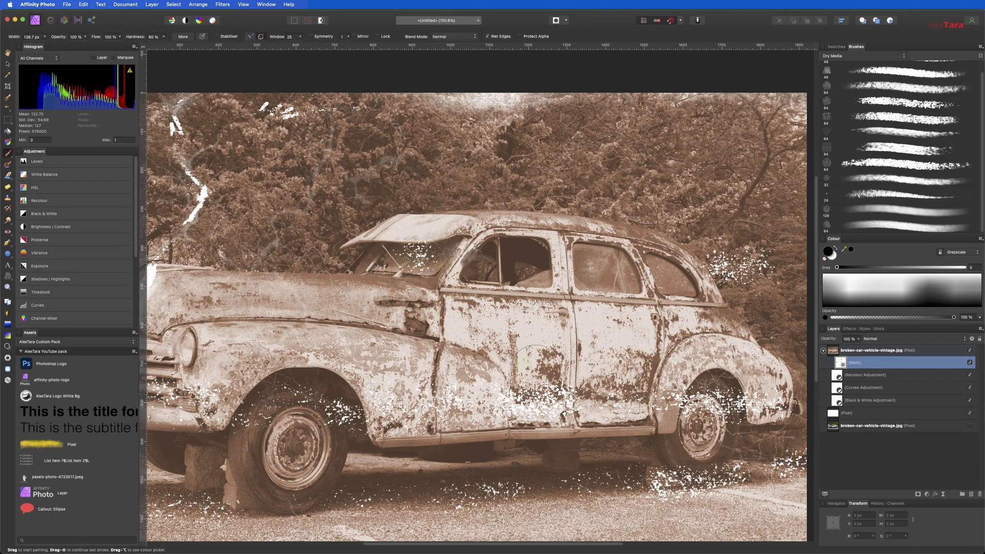
# Step: Try to fill the white backing layer with a light grey custom colour
pyautogui.click(883, 413)
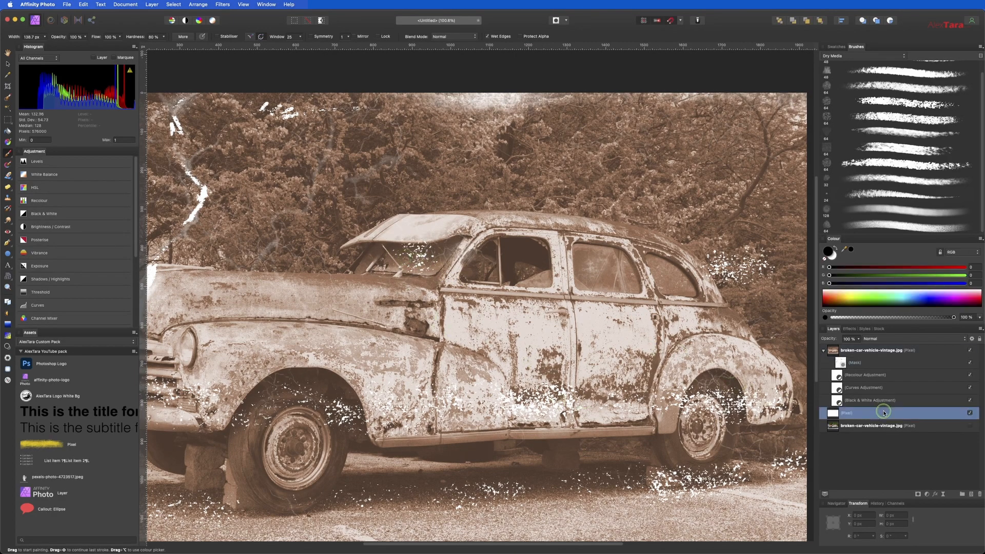
pyautogui.moveTo(384, 281); pyautogui.dragTo(451, 252)
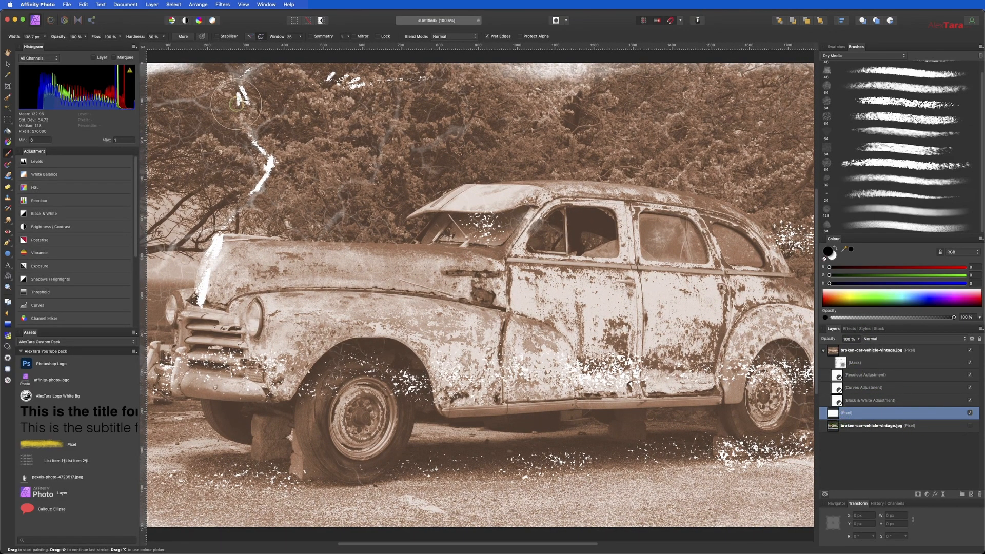
pyautogui.click(84, 4)
pyautogui.click(128, 105)
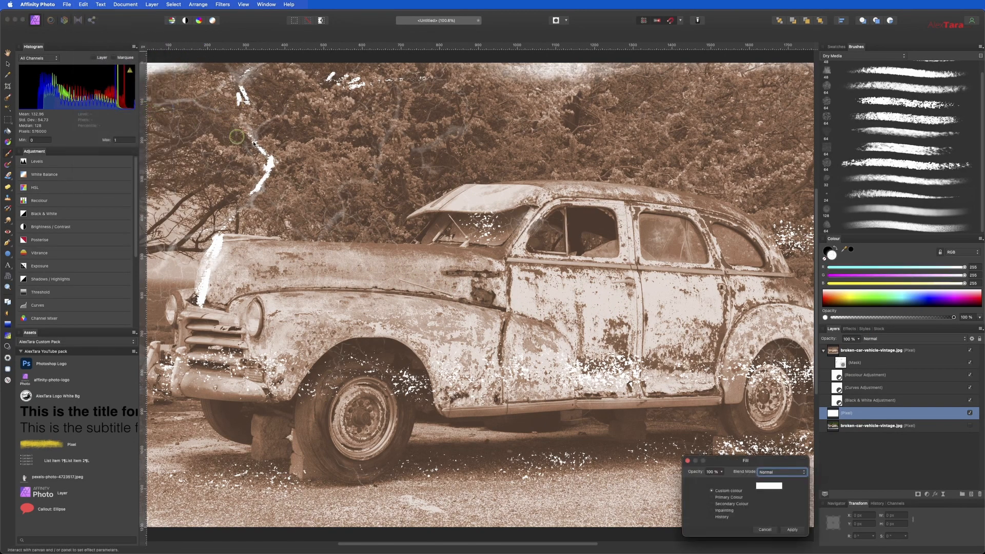
pyautogui.click(772, 485)
pyautogui.click(775, 439)
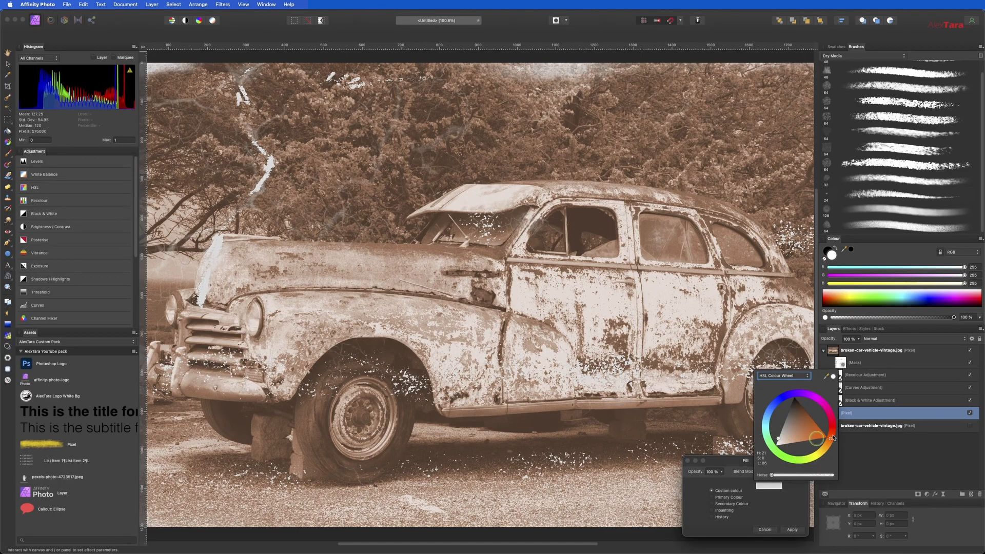
pyautogui.click(902, 459)
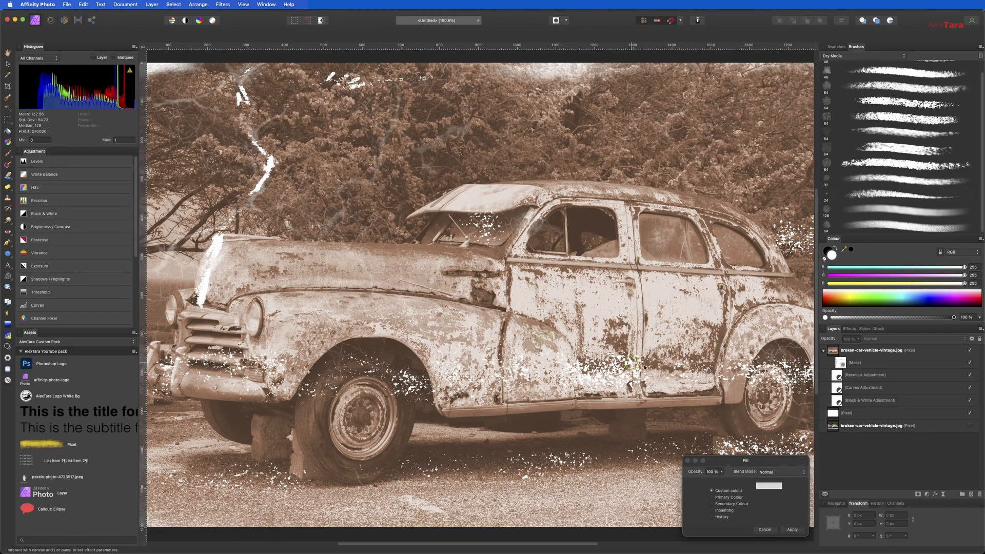
pyautogui.click(791, 529)
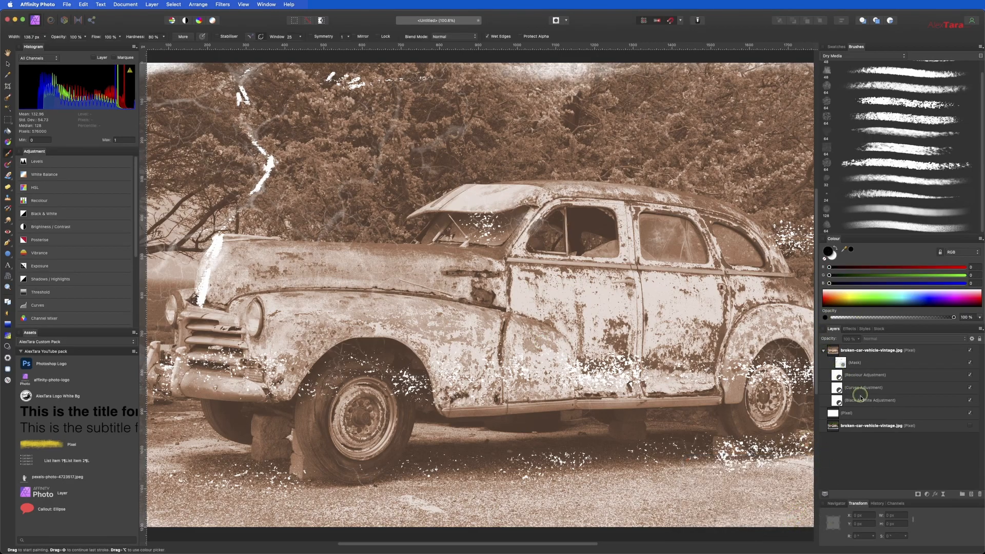
# Step: Paint white on the photo's mask with a brush about 37.6 px wide to remove the hood-front scratch and faint marks in the trees
pyautogui.click(865, 349)
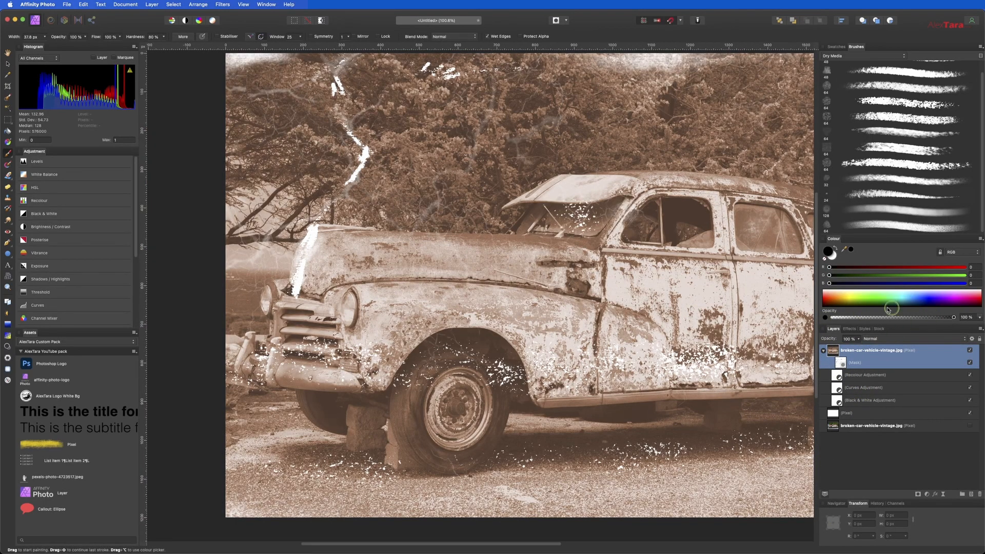
pyautogui.click(843, 362)
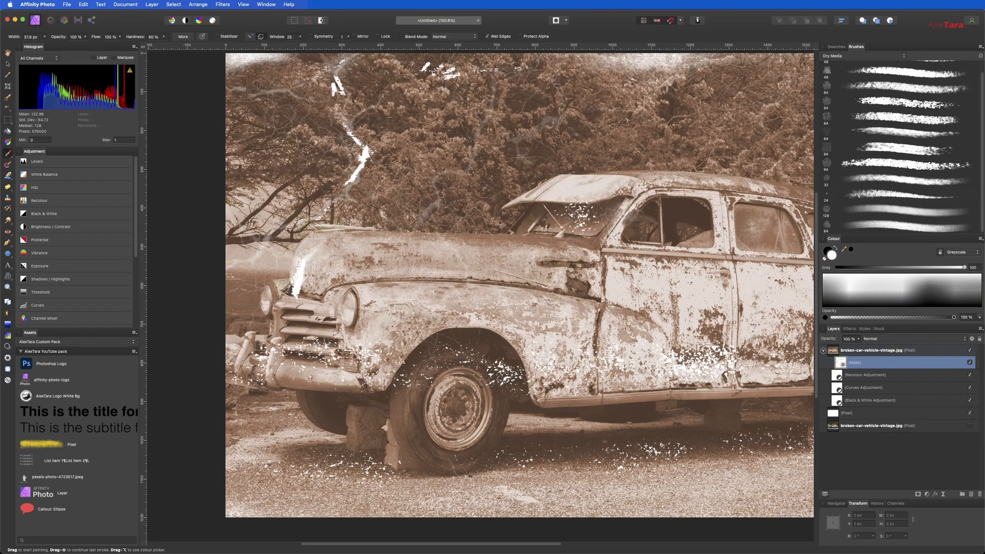
pyautogui.press('super+z')
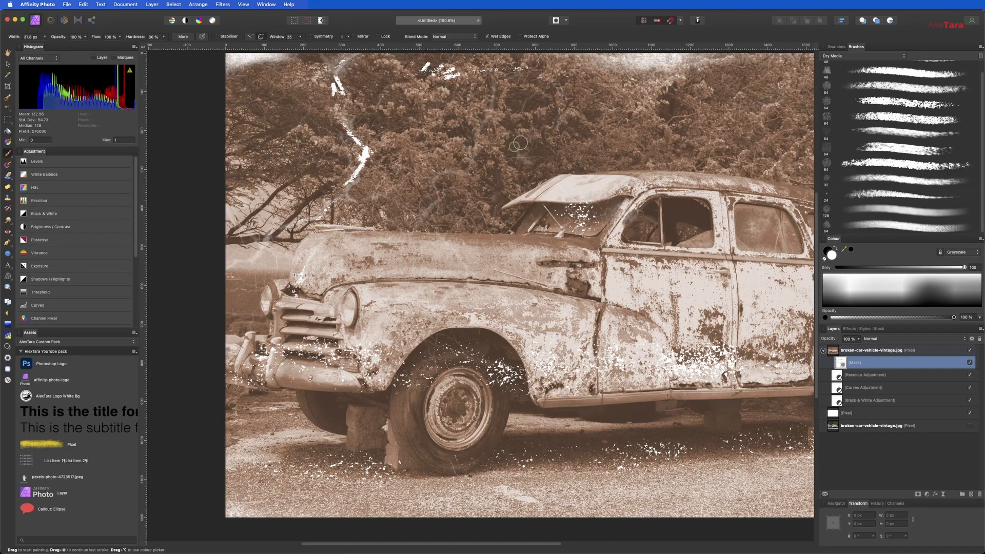
pyautogui.moveTo(475, 132); pyautogui.dragTo(466, 153)
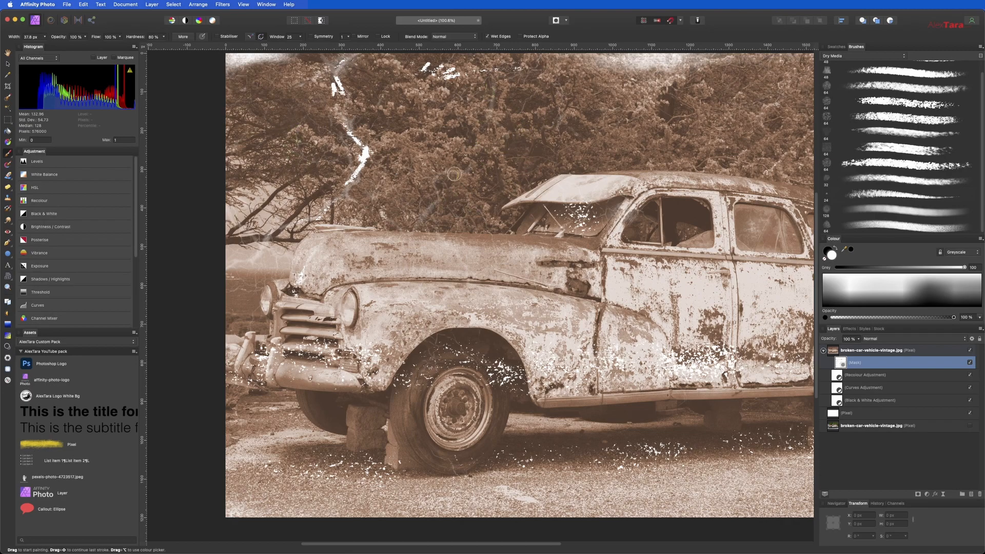
# Step: Paint white on the mask to restore the faded upper-left corner of the photo and trim the crack marks in the trees
pyautogui.moveTo(778, 191); pyautogui.dragTo(570, 232)
pyautogui.moveTo(668, 142); pyautogui.dragTo(812, 168)
pyautogui.moveTo(612, 125); pyautogui.dragTo(503, 134)
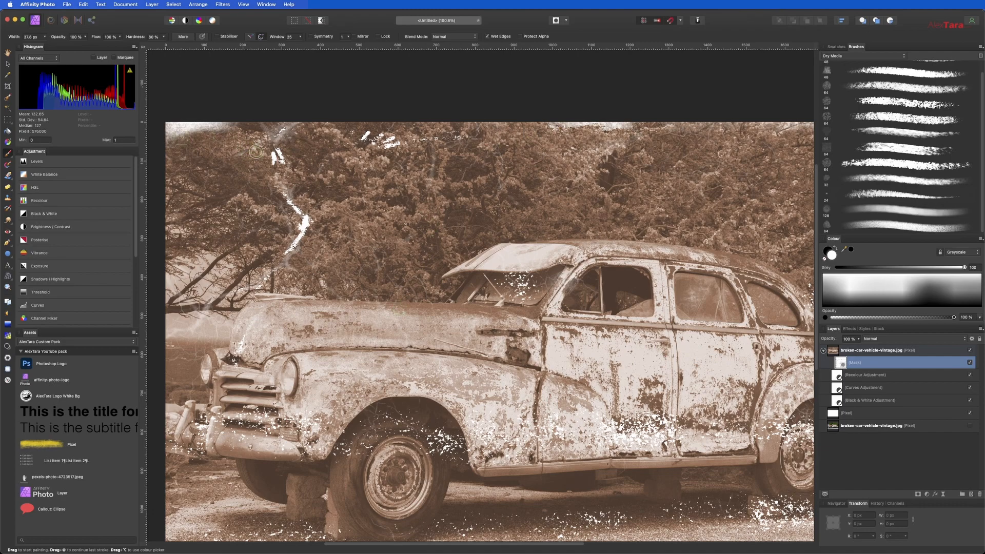
pyautogui.moveTo(180, 136)
pyautogui.mouseDown()
pyautogui.moveTo(169, 132)
pyautogui.moveTo(200, 126)
pyautogui.mouseUp()
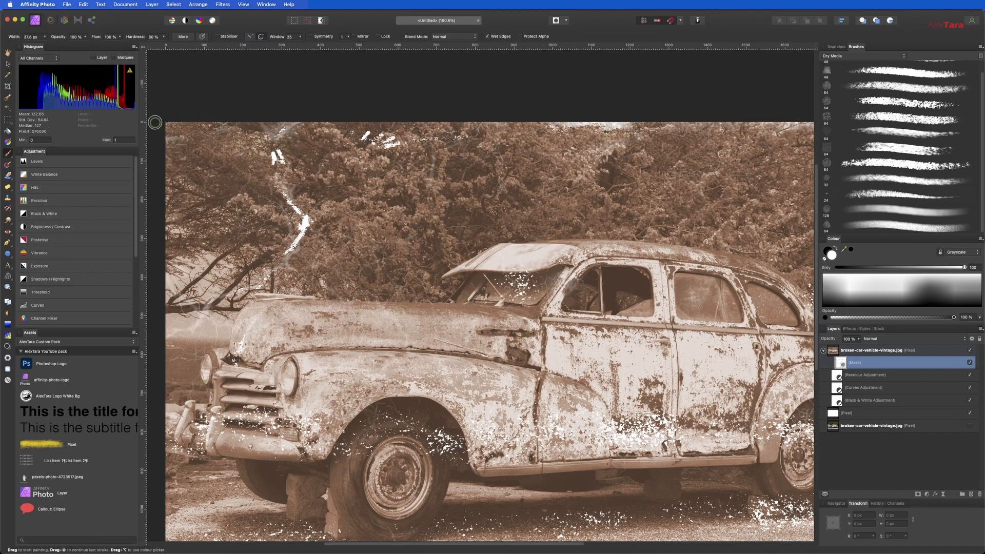
pyautogui.press('space')
pyautogui.moveTo(402, 277)
pyautogui.mouseDown()
pyautogui.moveTo(458, 169)
pyautogui.moveTo(327, 158)
pyautogui.moveTo(316, 260)
pyautogui.moveTo(418, 301)
pyautogui.mouseUp()
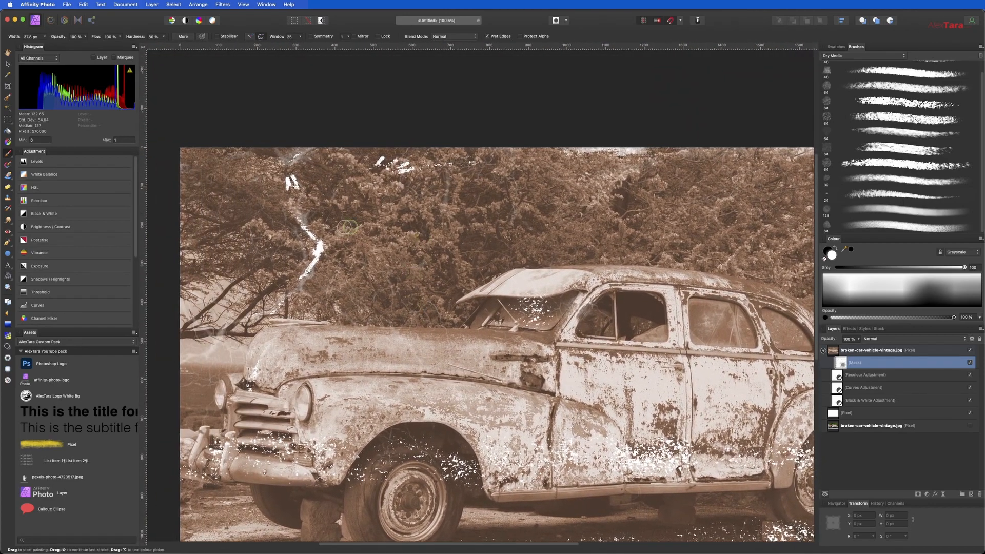
pyautogui.moveTo(340, 243); pyautogui.dragTo(324, 254)
pyautogui.press('space')
pyautogui.moveTo(459, 440); pyautogui.dragTo(240, 405)
pyautogui.moveTo(450, 353)
pyautogui.mouseDown()
pyautogui.moveTo(646, 279)
pyautogui.moveTo(637, 307)
pyautogui.moveTo(541, 326)
pyautogui.moveTo(558, 324)
pyautogui.mouseUp()
pyautogui.scroll(-3, 631, 281)
pyautogui.press('space')
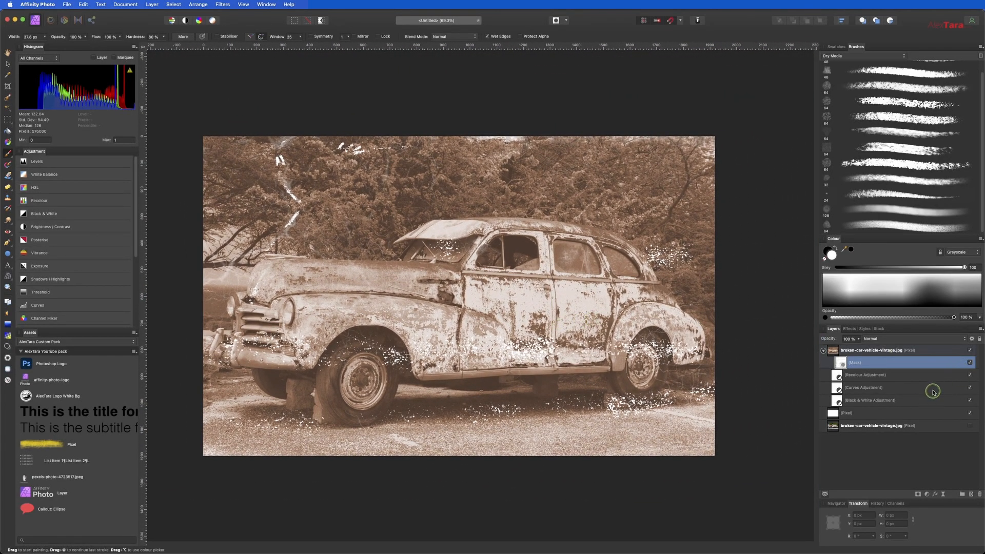
# Step: Compare the photo with and without the Curves adjustment and lower that adjustment's opacity to about 37%
pyautogui.click(968, 388)
pyautogui.click(969, 391)
pyautogui.click(970, 393)
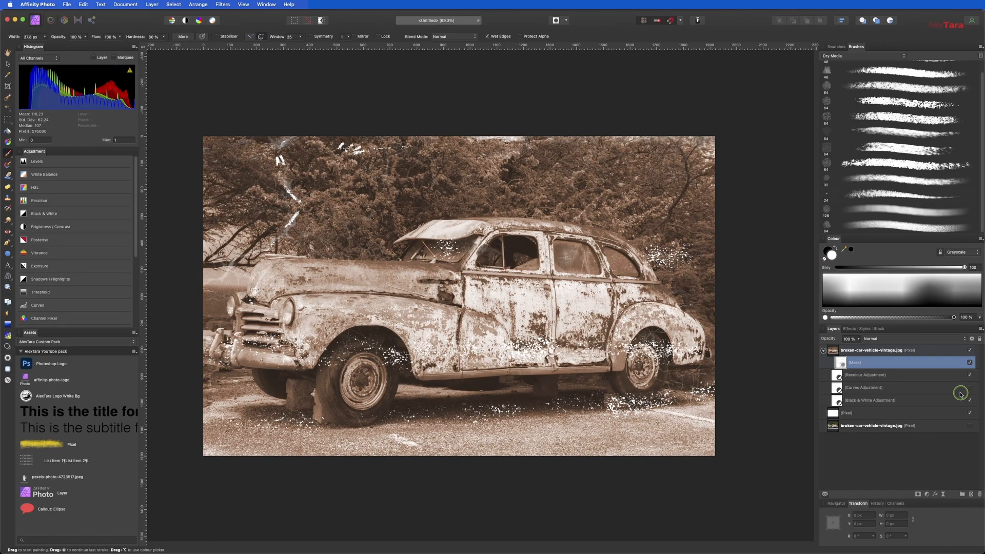
pyautogui.click(969, 390)
pyautogui.click(939, 387)
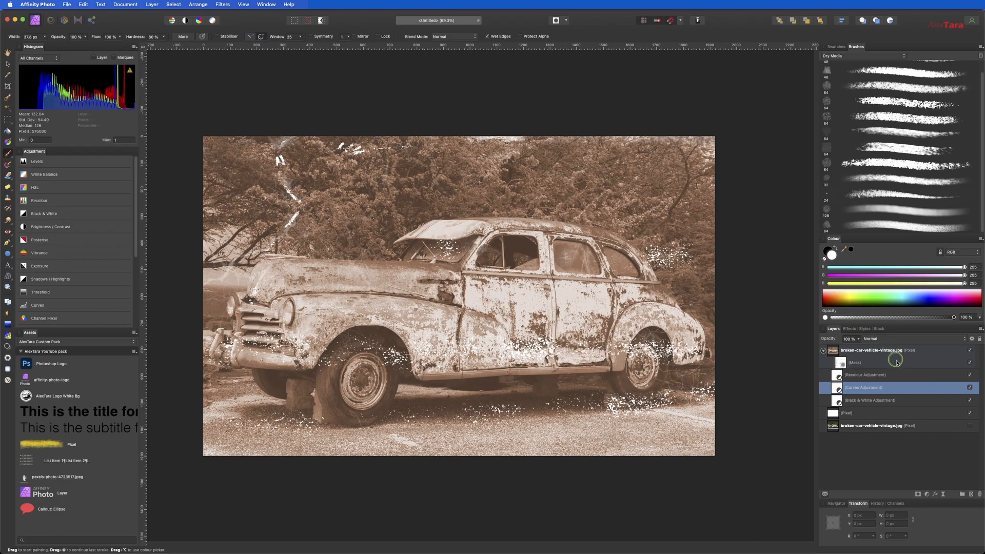
pyautogui.click(858, 340)
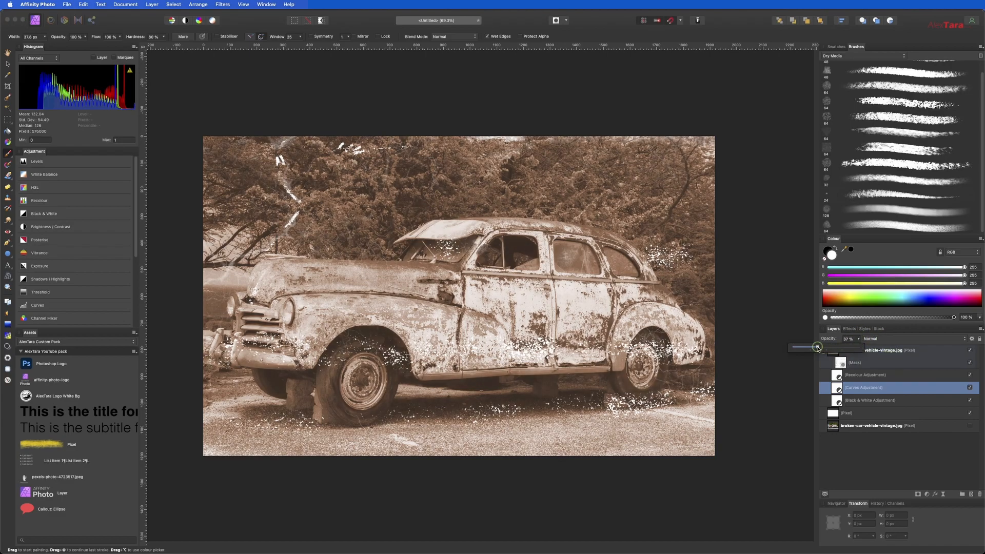
pyautogui.click(902, 409)
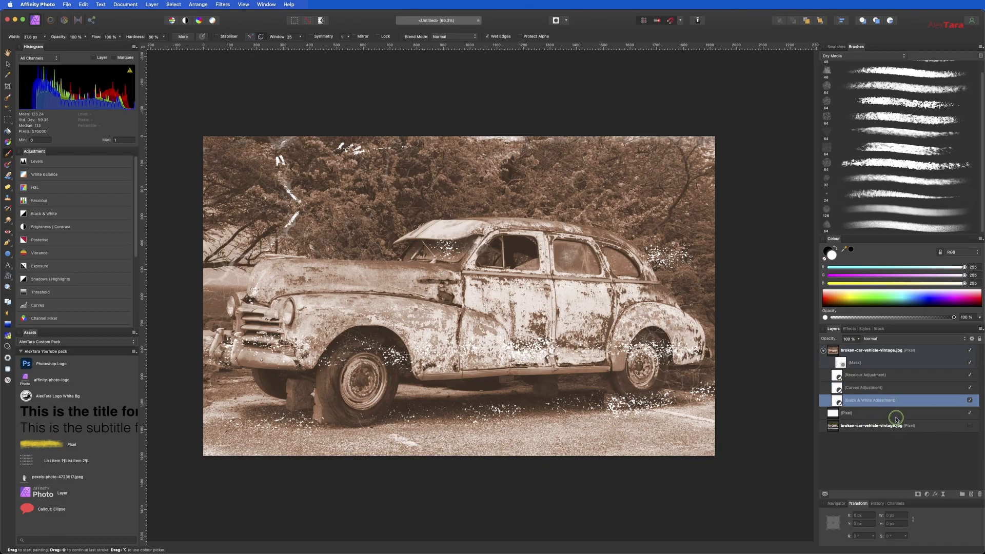
# Step: Set the Recolour adjustment's hue to about 34.9° and saturation to 14%, and reduce its lightness slightly
pyautogui.click(874, 380)
pyautogui.doubleClick(838, 376)
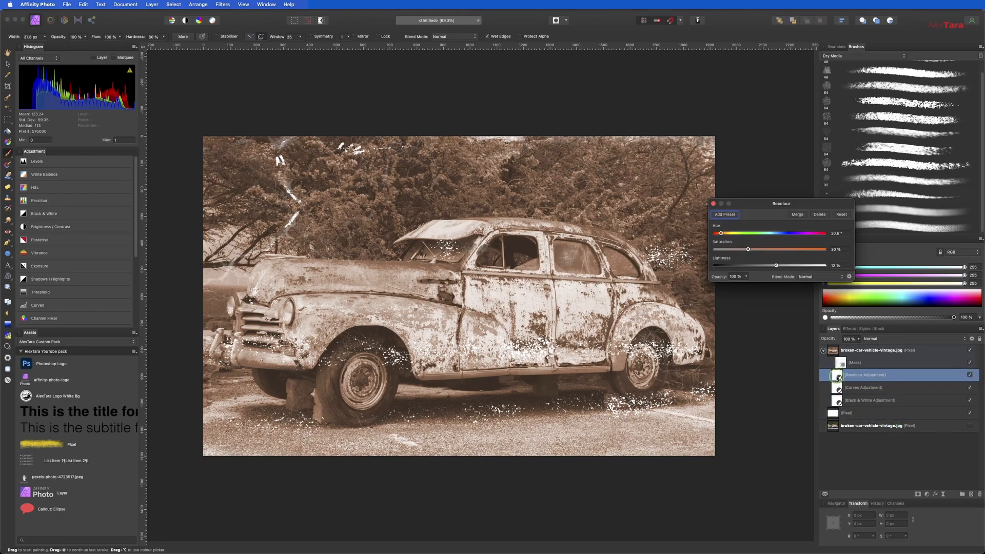
pyautogui.moveTo(721, 234)
pyautogui.mouseDown()
pyautogui.moveTo(736, 234)
pyautogui.moveTo(724, 235)
pyautogui.mouseUp()
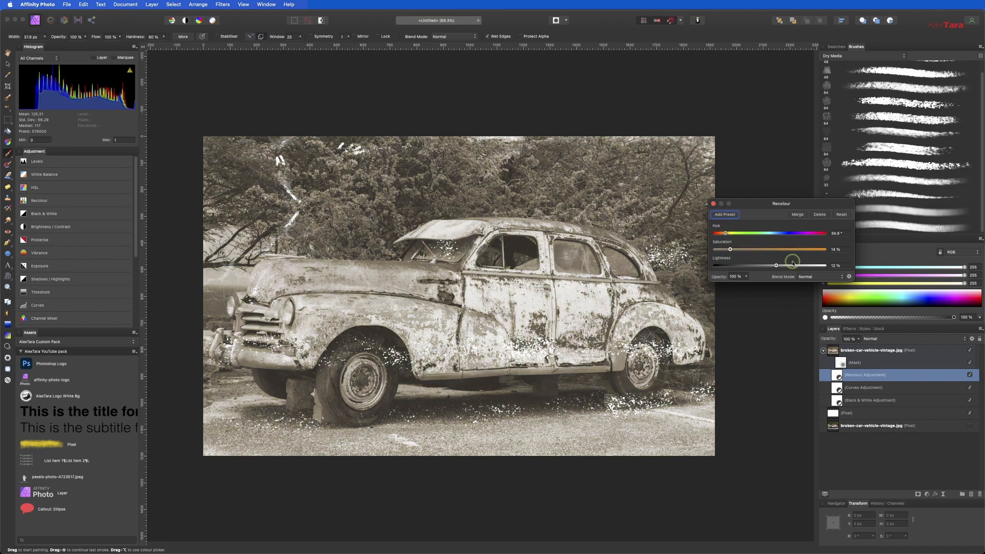
pyautogui.moveTo(774, 266)
pyautogui.mouseDown()
pyautogui.moveTo(762, 268)
pyautogui.moveTo(796, 267)
pyautogui.moveTo(772, 266)
pyautogui.mouseUp()
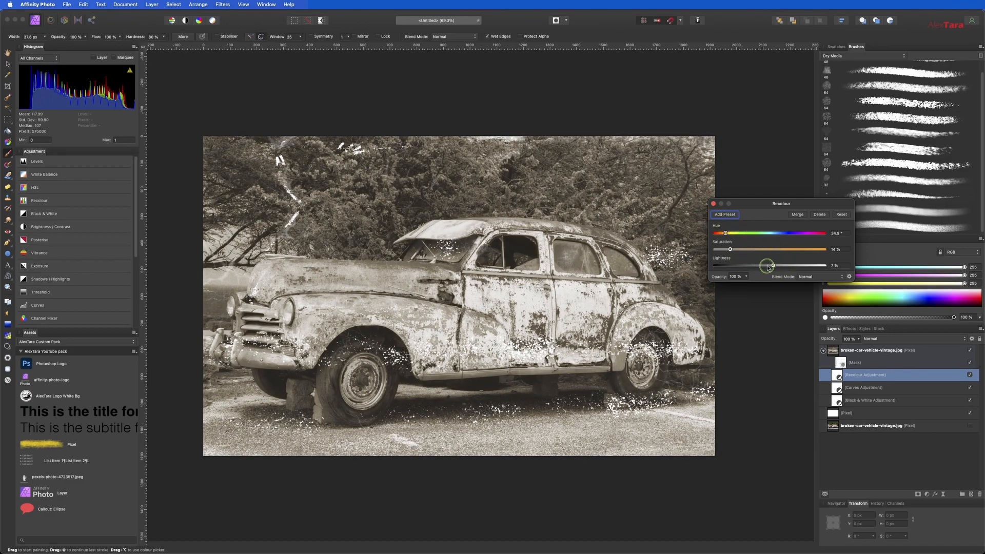
pyautogui.click(713, 204)
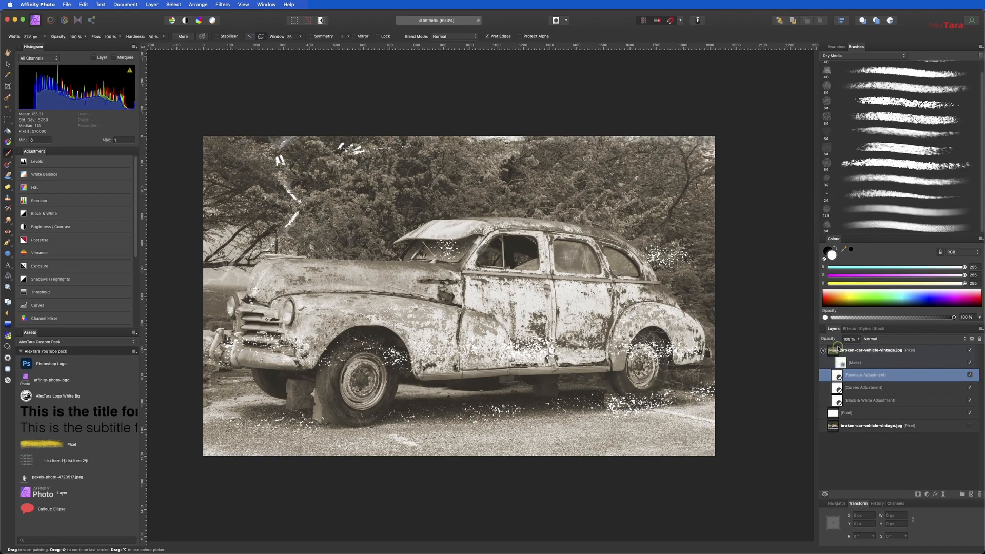
# Step: Paint soft black fades on the mask over the trees and car with the large Dry Media brush at 24% flow, restoring the roof in white
pyautogui.click(840, 362)
pyautogui.click(882, 210)
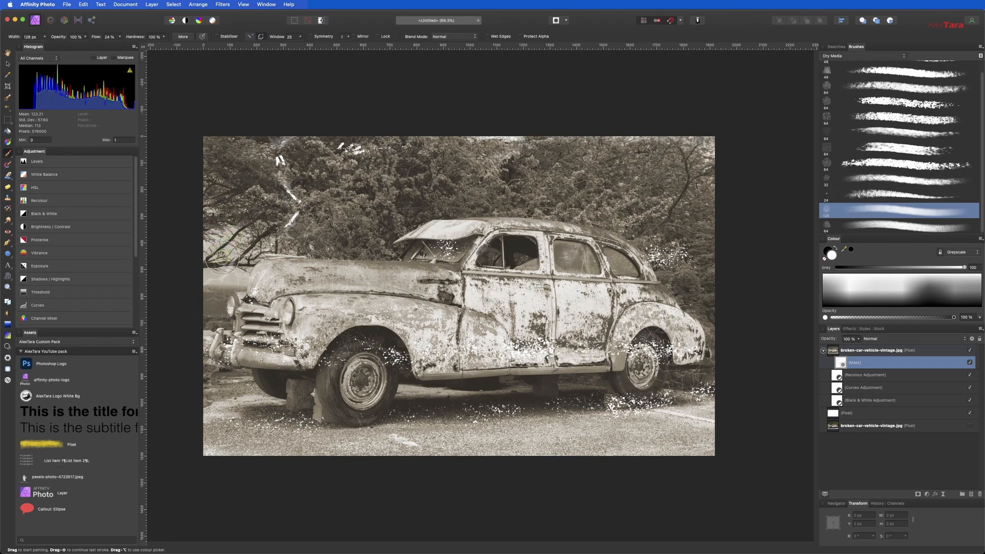
pyautogui.press('x')
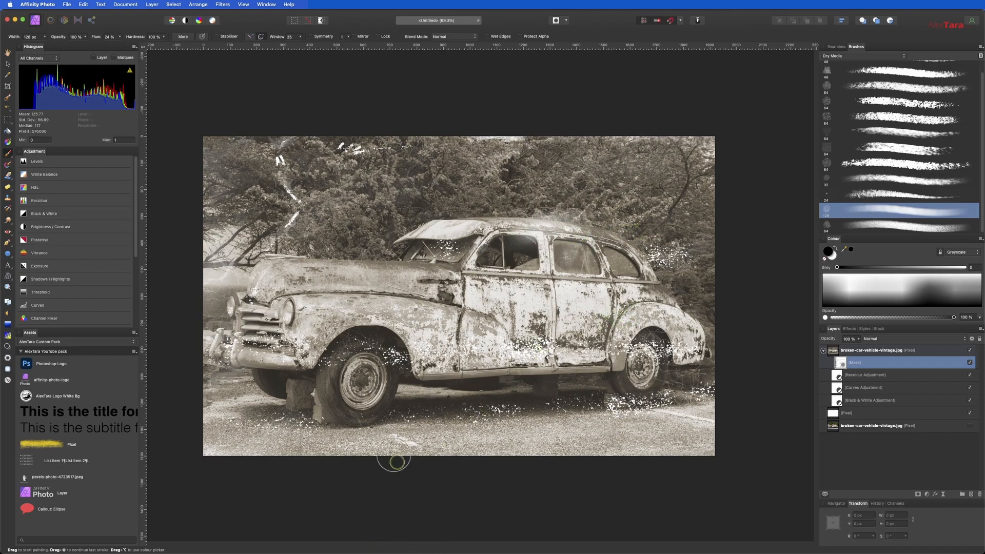
pyautogui.moveTo(273, 309); pyautogui.dragTo(294, 310)
pyautogui.moveTo(544, 233)
pyautogui.mouseDown()
pyautogui.moveTo(477, 221)
pyautogui.moveTo(406, 233)
pyautogui.mouseUp()
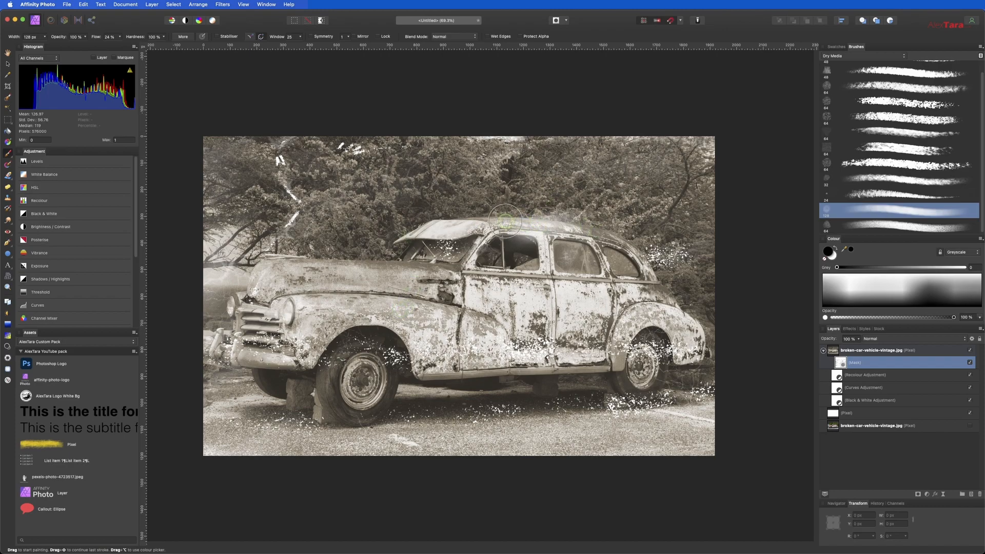
pyautogui.press('x')
pyautogui.moveTo(534, 224); pyautogui.dragTo(579, 228)
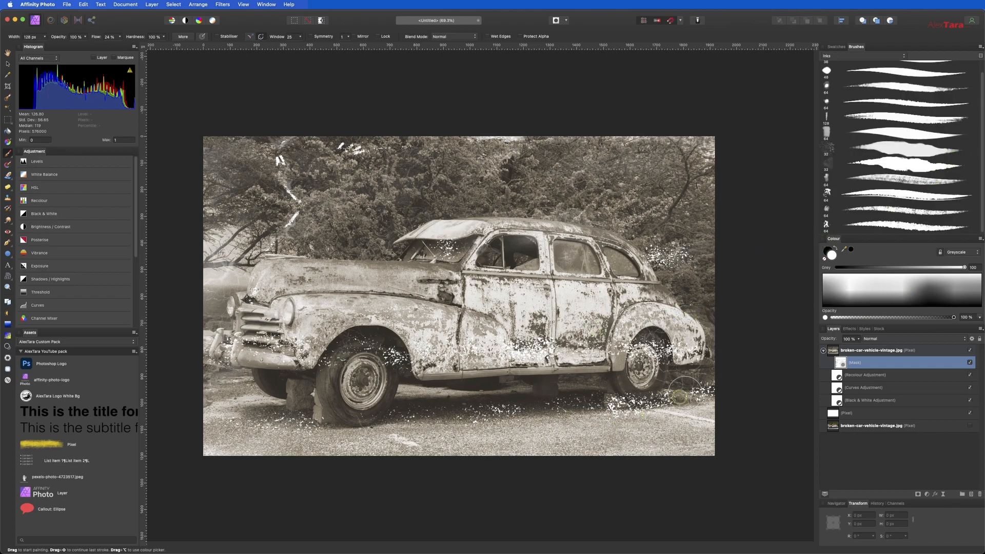
# Step: Search the Pexels stock library for stamp images and place the photo of Burmese postage stamps on the canvas
pyautogui.click(880, 328)
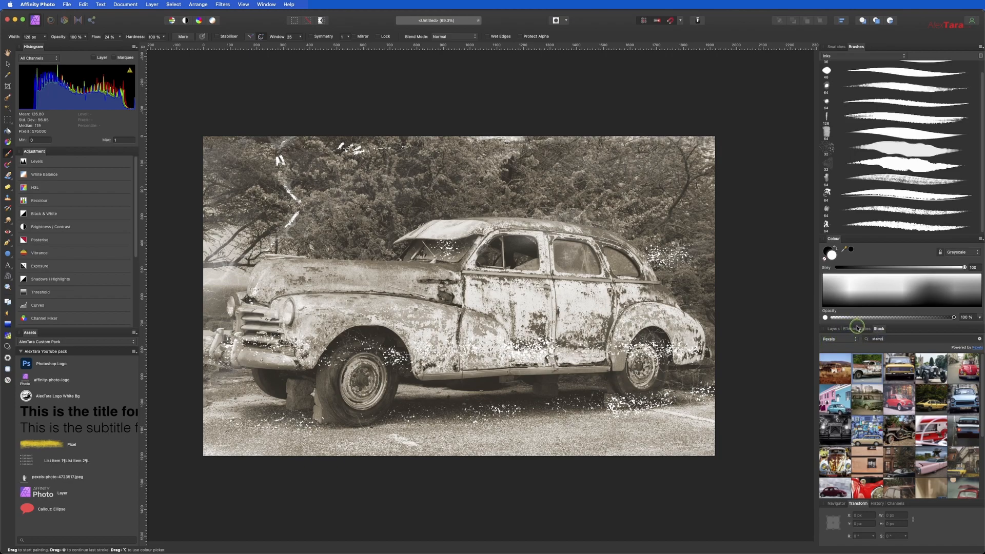
pyautogui.press('Return')
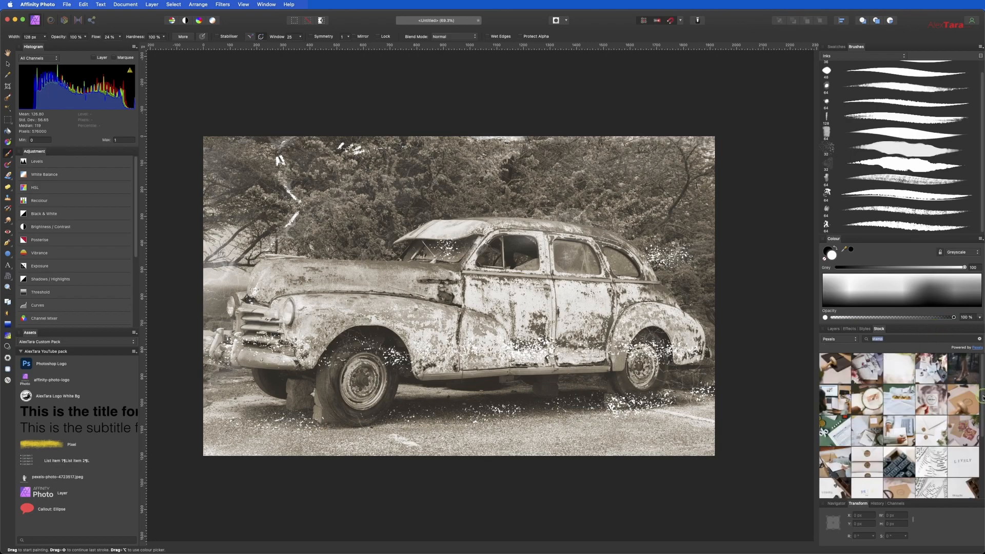
pyautogui.moveTo(982, 402); pyautogui.dragTo(982, 461)
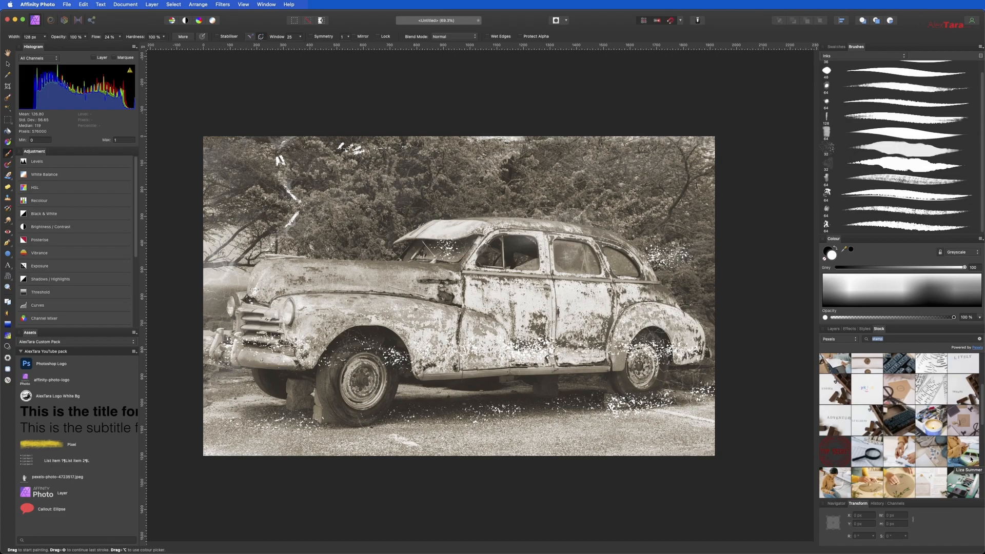
pyautogui.moveTo(983, 409); pyautogui.dragTo(982, 472)
pyautogui.moveTo(866, 463); pyautogui.dragTo(496, 351)
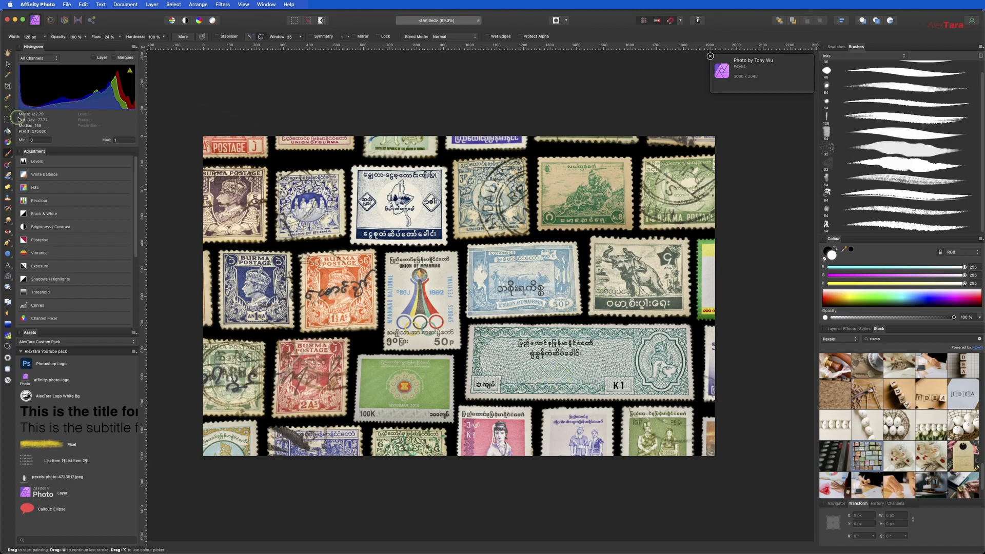
# Step: Move the postage stamp photo slightly downward over the car image
pyautogui.click(8, 66)
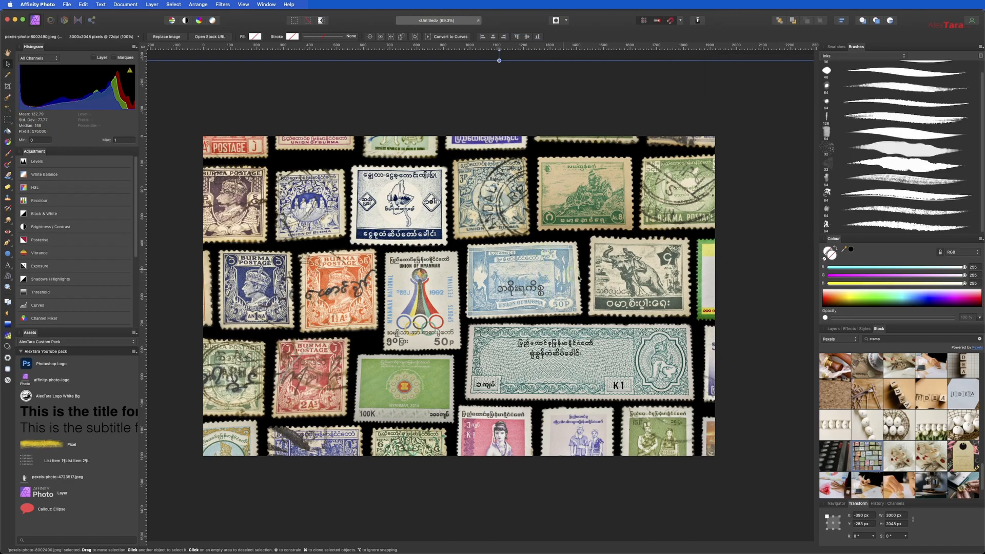
pyautogui.click(833, 329)
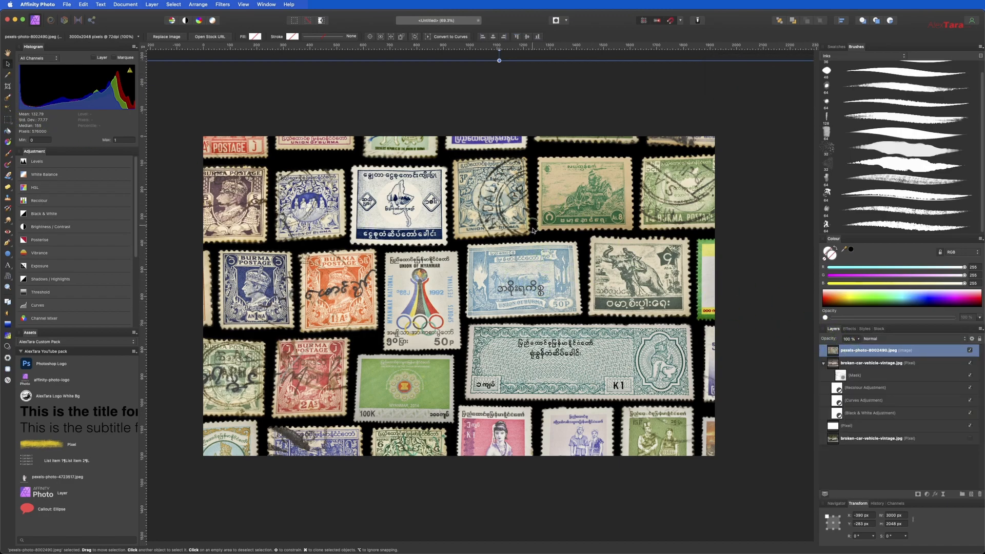
pyautogui.moveTo(463, 247); pyautogui.dragTo(461, 256)
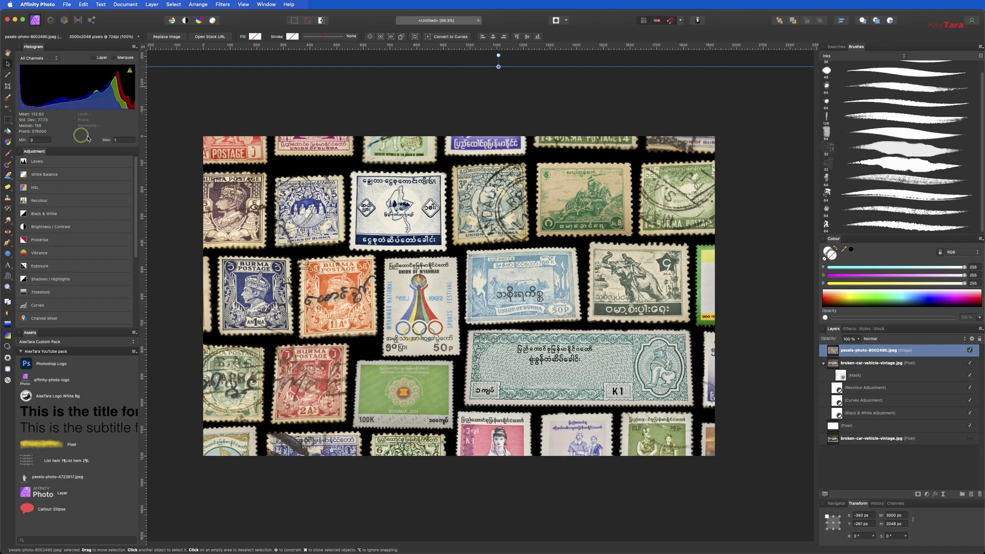
# Step: Select the green horseman stamp with a rectangular marquee of about 379 by 305 px and rasterise the stamp photo layer
pyautogui.click(7, 121)
pyautogui.moveTo(528, 160); pyautogui.dragTo(636, 240)
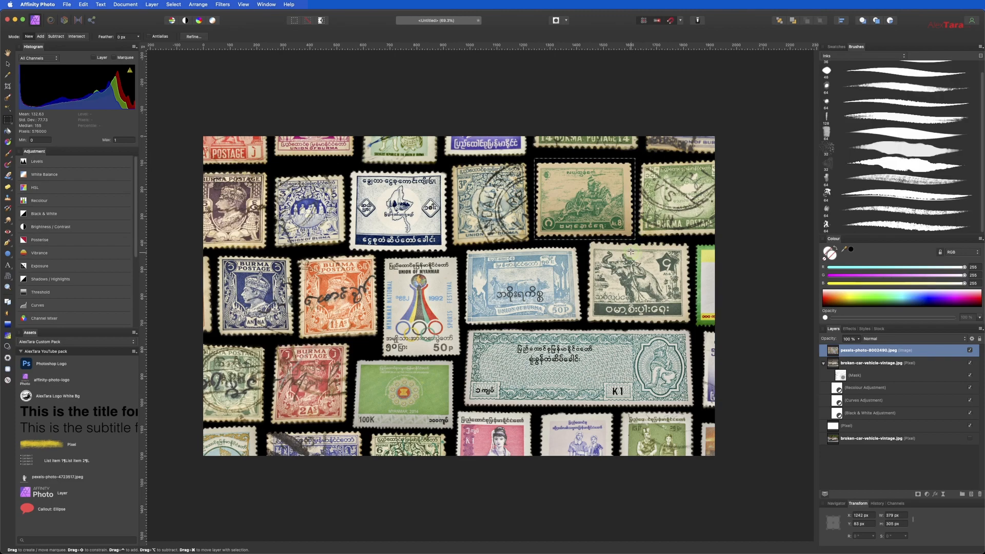
pyautogui.rightClick(890, 351)
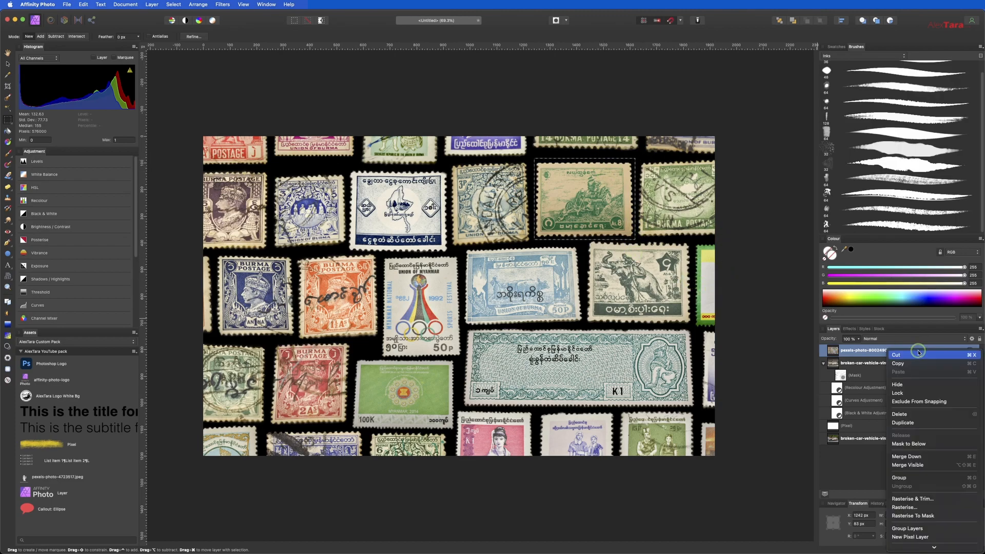
pyautogui.click(929, 507)
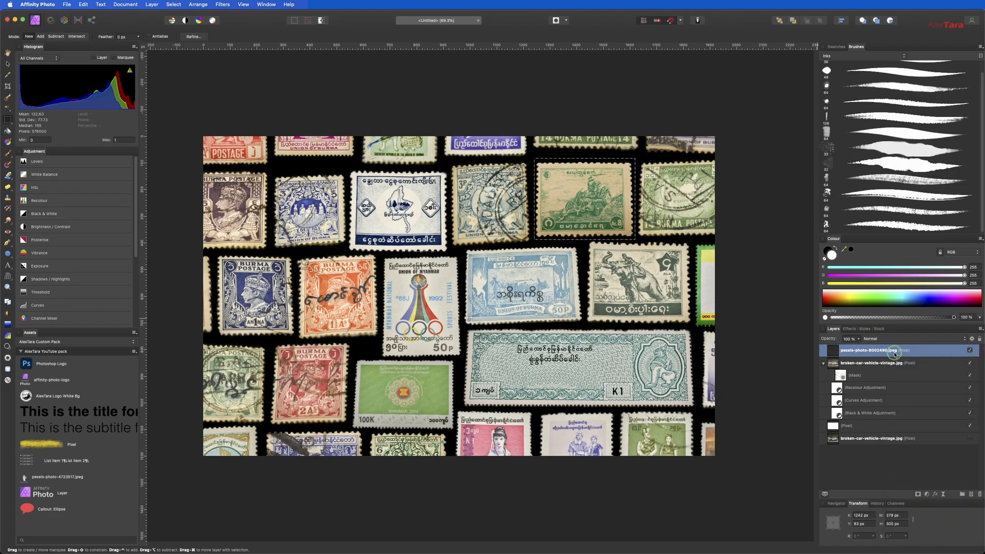
# Step: Duplicate the selected green stamp onto its own layer, then deselect and hide the full stamp photo
pyautogui.press('super+j')
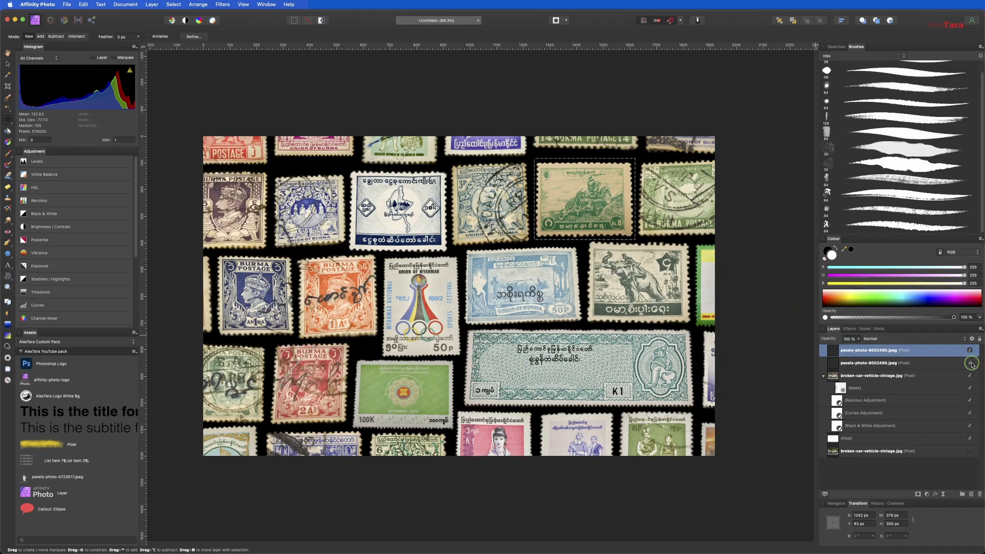
pyautogui.press('super+d')
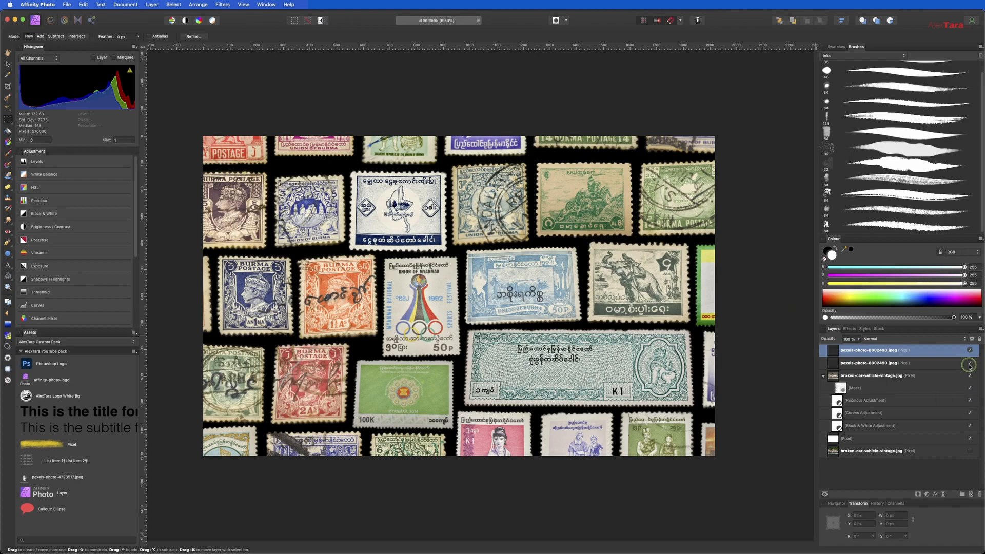
pyautogui.click(969, 363)
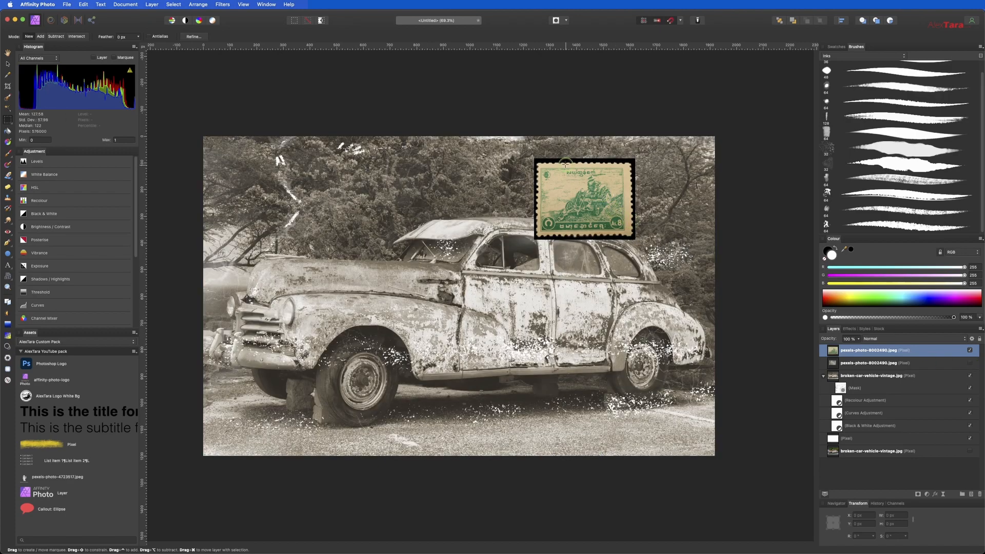
# Step: Move the green stamp down over the car's rear windows and preview the Lighten blend mode on it
pyautogui.click(8, 64)
pyautogui.moveTo(227, 305); pyautogui.dragTo(221, 355)
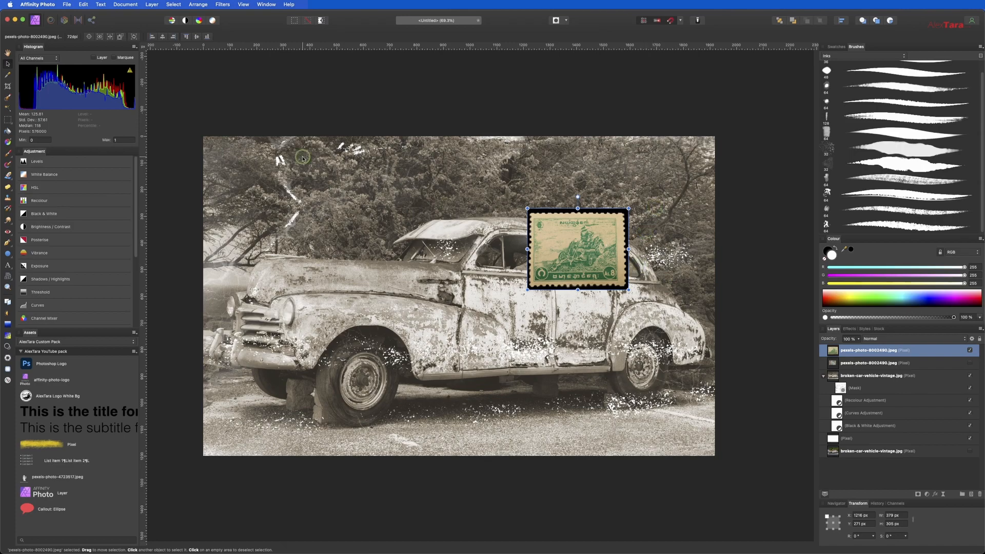
pyautogui.click(883, 340)
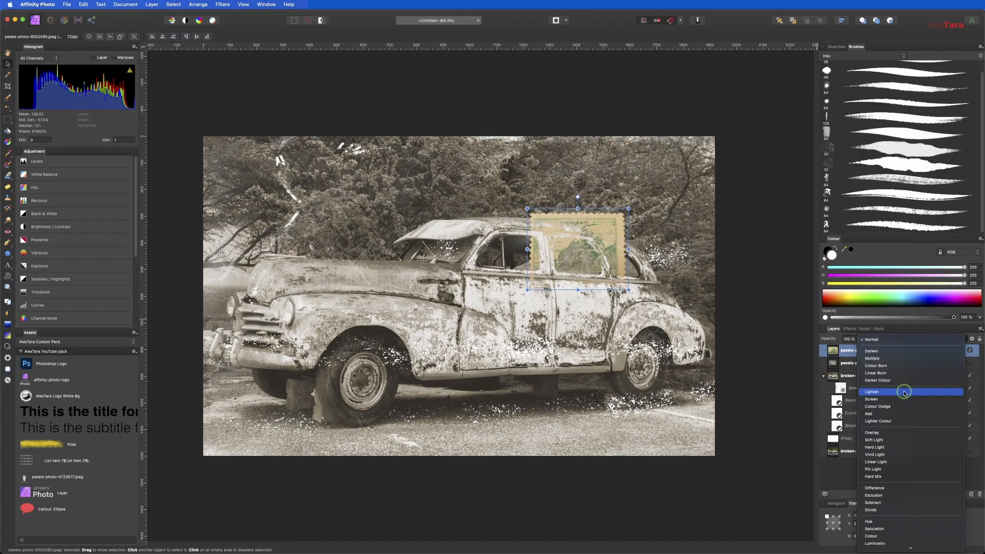
pyautogui.click(884, 342)
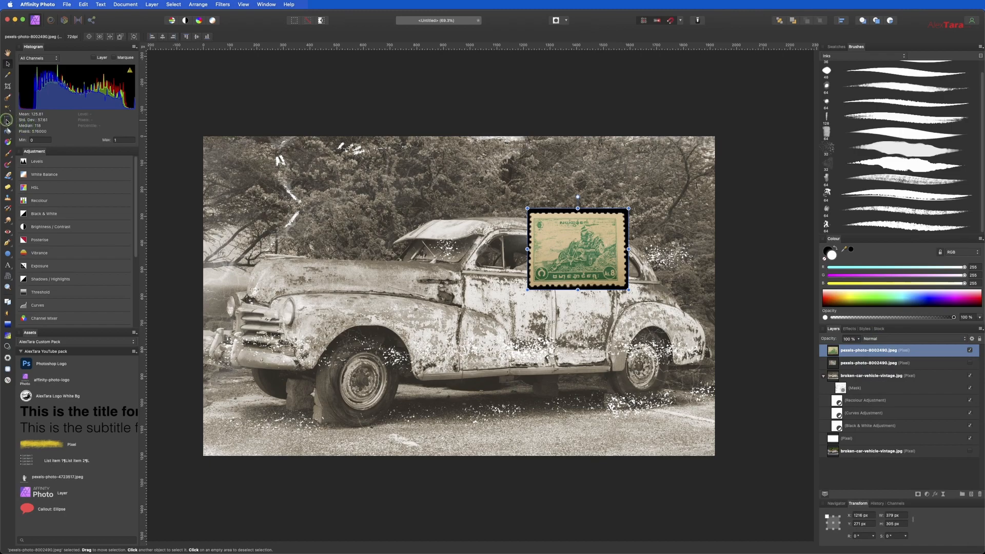
# Step: Refine a selection of the stamp, marking its interior as foreground and brushing the matte along its left edge
pyautogui.click(7, 97)
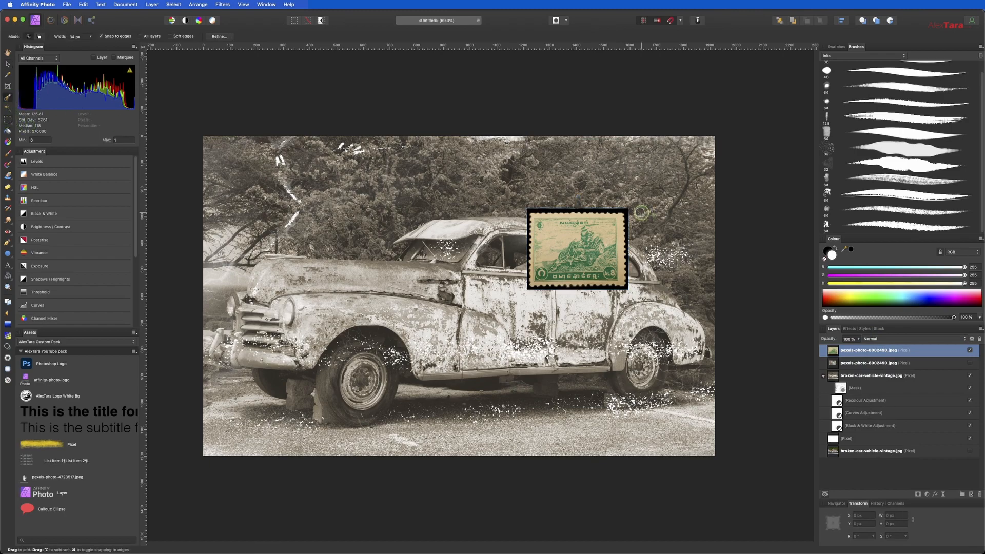
pyautogui.click(220, 36)
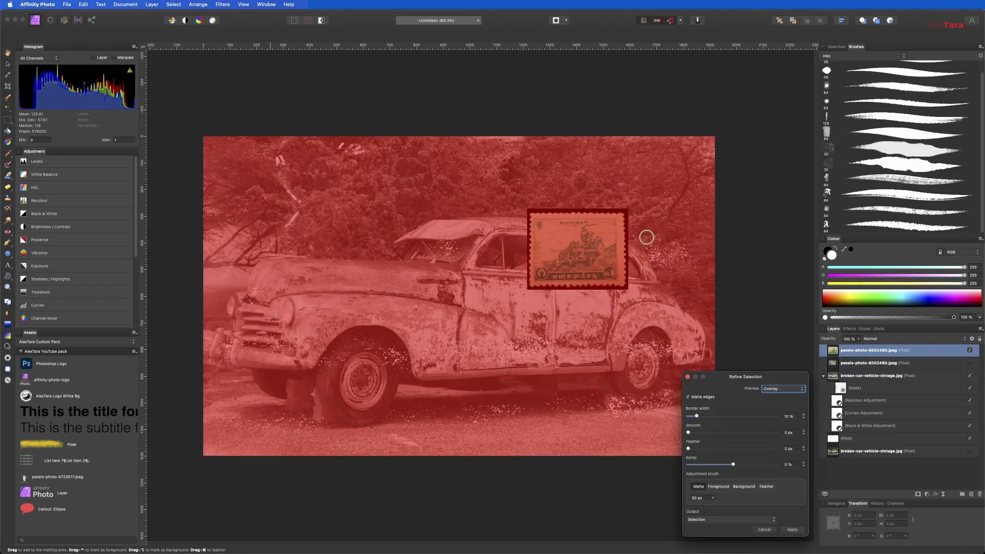
pyautogui.click(718, 486)
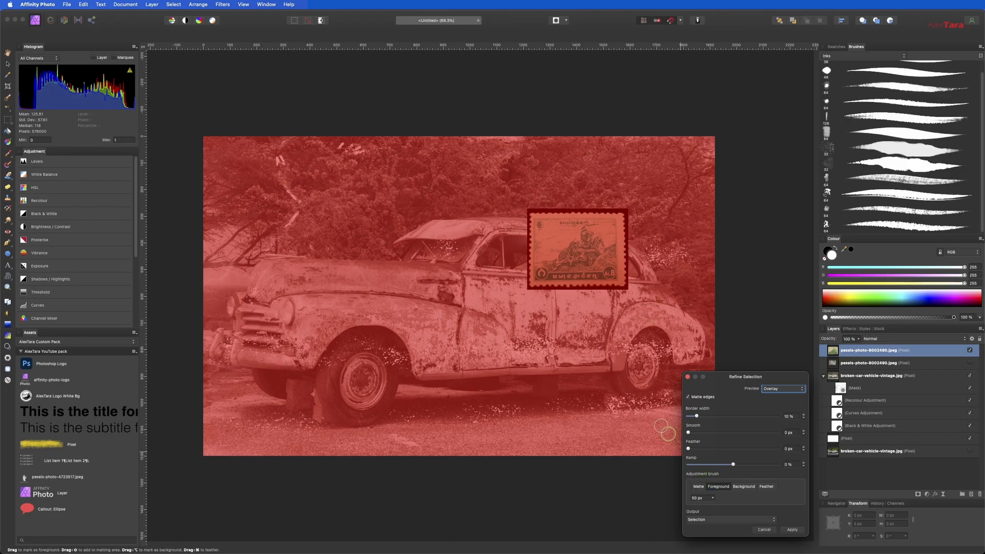
pyautogui.moveTo(545, 243)
pyautogui.mouseDown()
pyautogui.moveTo(565, 240)
pyautogui.moveTo(541, 221)
pyautogui.moveTo(611, 221)
pyautogui.moveTo(611, 274)
pyautogui.moveTo(597, 278)
pyautogui.moveTo(536, 277)
pyautogui.moveTo(534, 236)
pyautogui.moveTo(544, 231)
pyautogui.moveTo(554, 270)
pyautogui.moveTo(581, 260)
pyautogui.moveTo(599, 231)
pyautogui.moveTo(608, 272)
pyautogui.mouseUp()
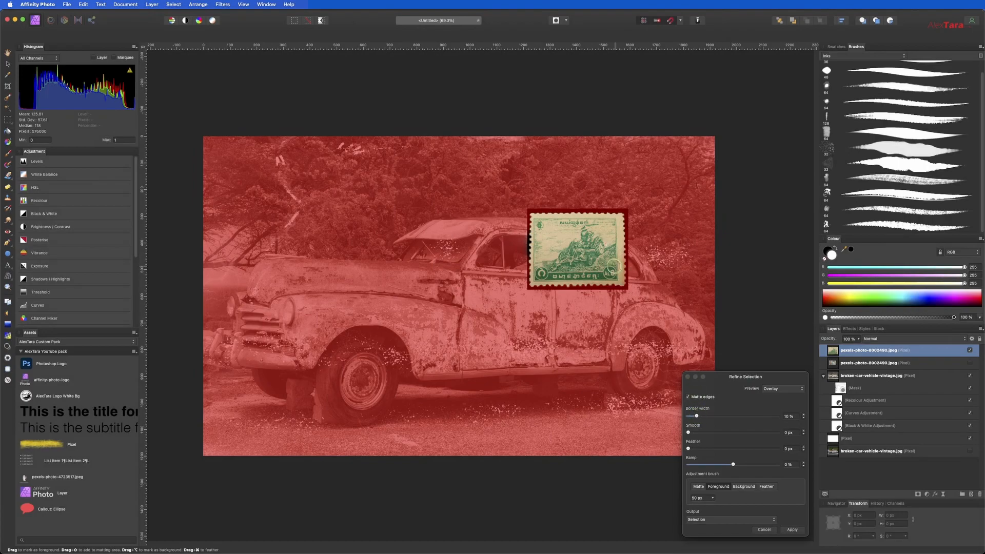
pyautogui.click(698, 486)
pyautogui.moveTo(524, 235); pyautogui.dragTo(524, 270)
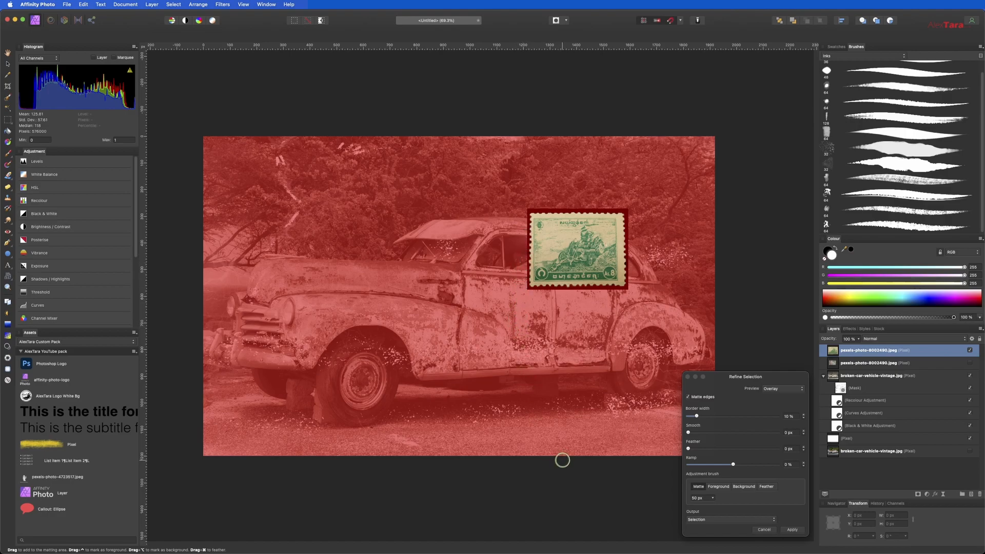
# Step: Output the refined stamp selection as a mask to remove the black surround
pyautogui.click(730, 520)
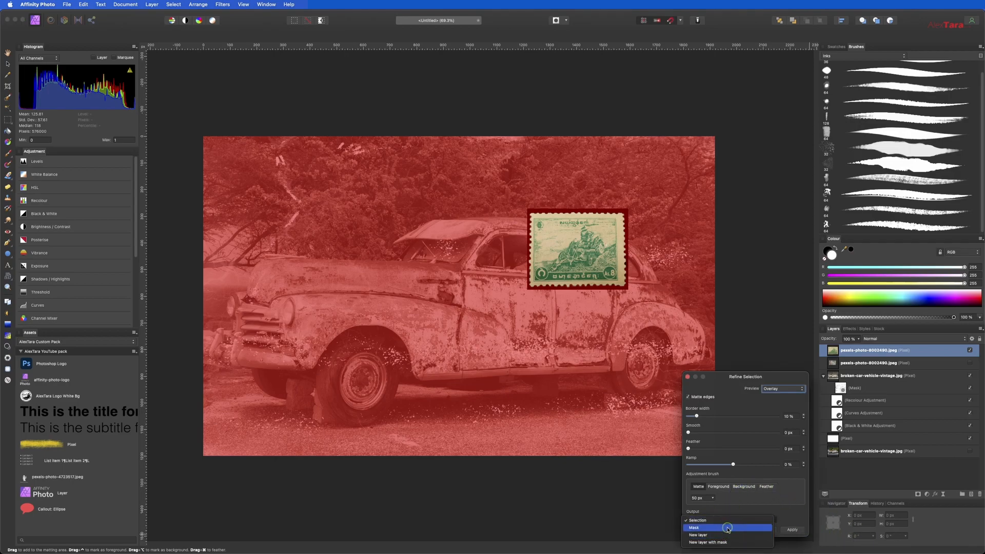
pyautogui.click(728, 528)
pyautogui.click(794, 530)
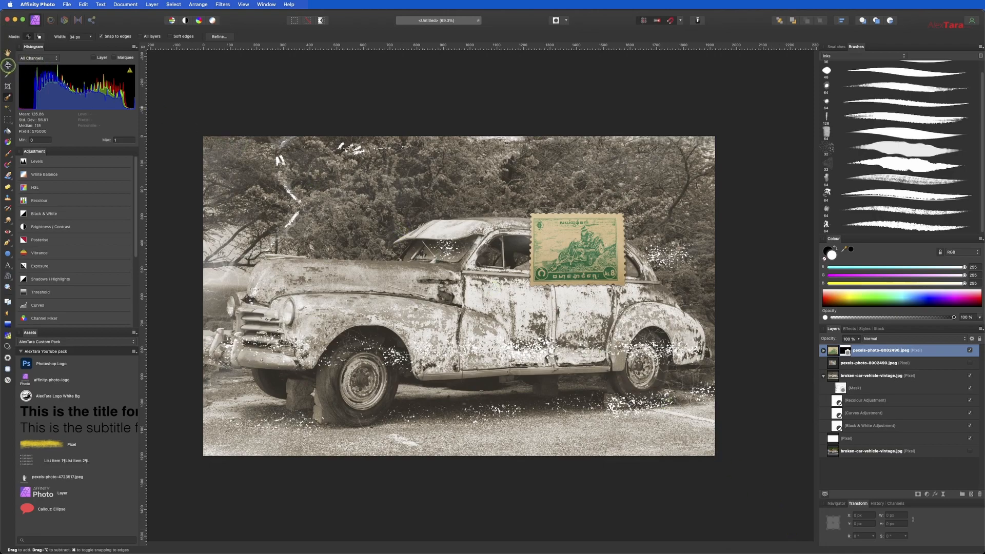
# Step: Move the stamp to the upper-right corner of the car photo and rotate it about 5.7°
pyautogui.click(7, 63)
pyautogui.moveTo(588, 256); pyautogui.dragTo(662, 199)
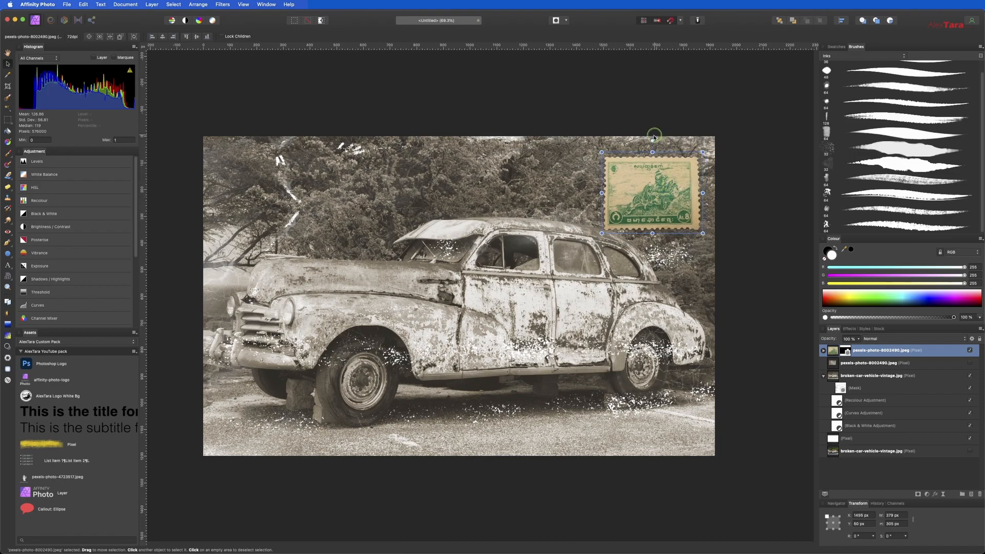
pyautogui.moveTo(652, 140); pyautogui.dragTo(649, 139)
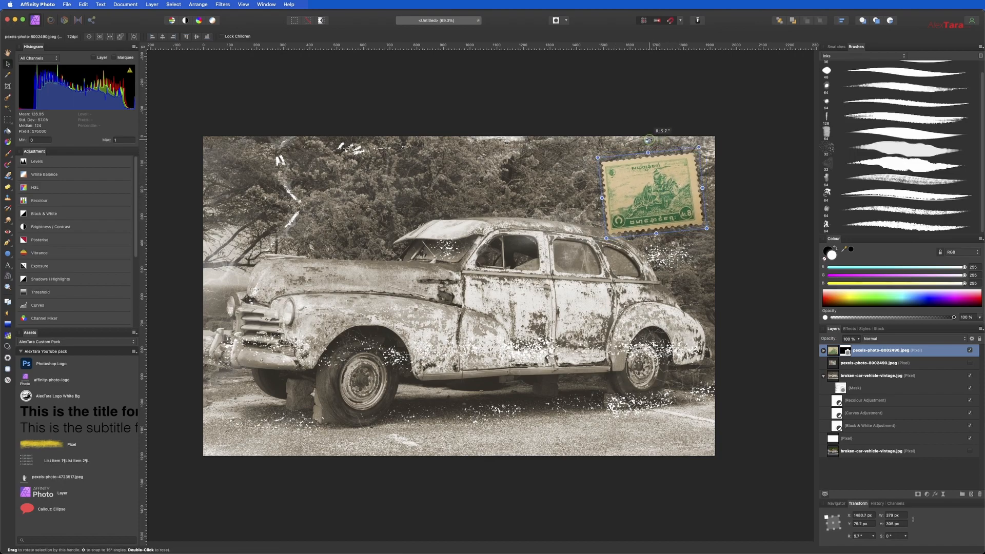
pyautogui.moveTo(658, 190)
pyautogui.mouseDown()
pyautogui.moveTo(663, 415)
pyautogui.moveTo(651, 211)
pyautogui.moveTo(668, 191)
pyautogui.mouseUp()
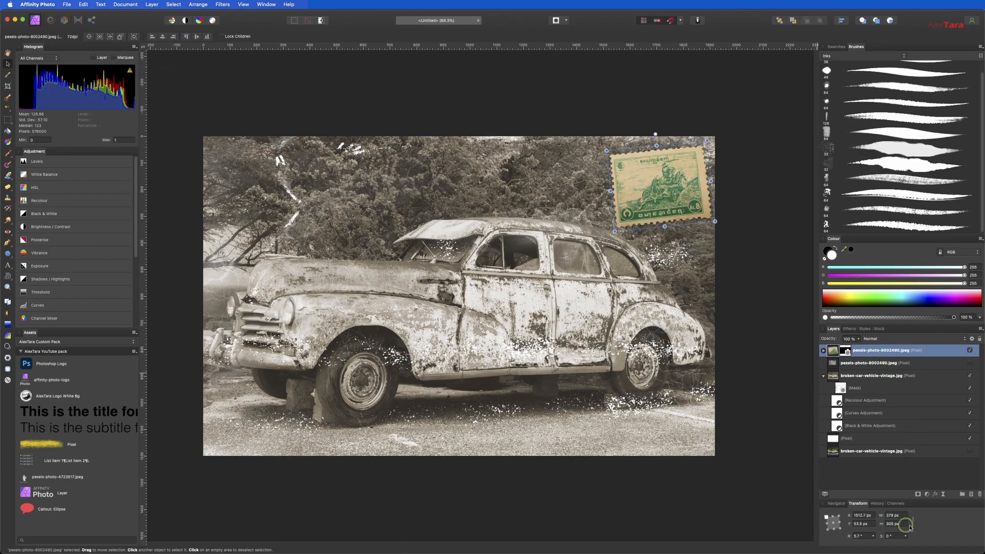
# Step: Add a 3D layer effect to the stamp with a radius of about 0.9 px
pyautogui.click(935, 495)
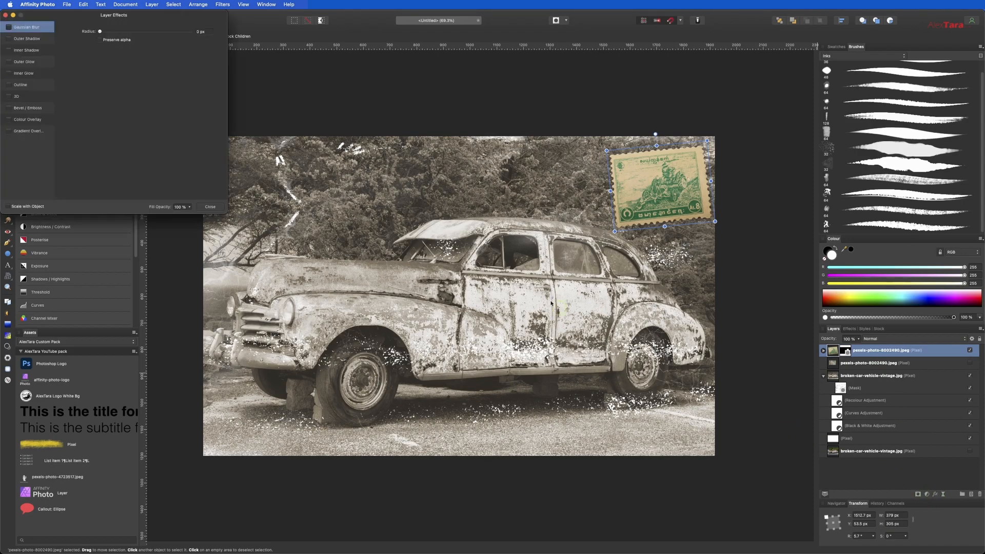
pyautogui.moveTo(64, 19); pyautogui.dragTo(739, 355)
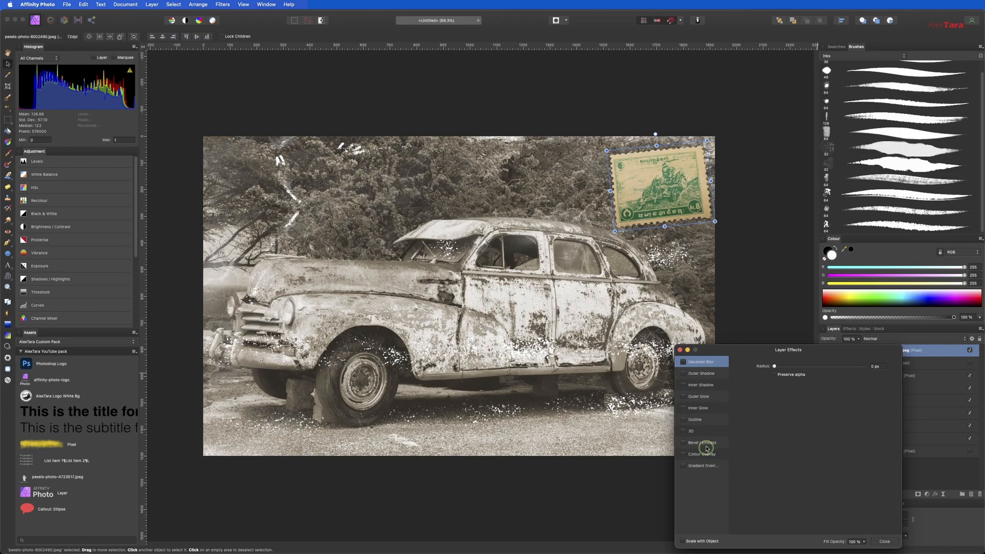
pyautogui.click(692, 431)
pyautogui.click(686, 431)
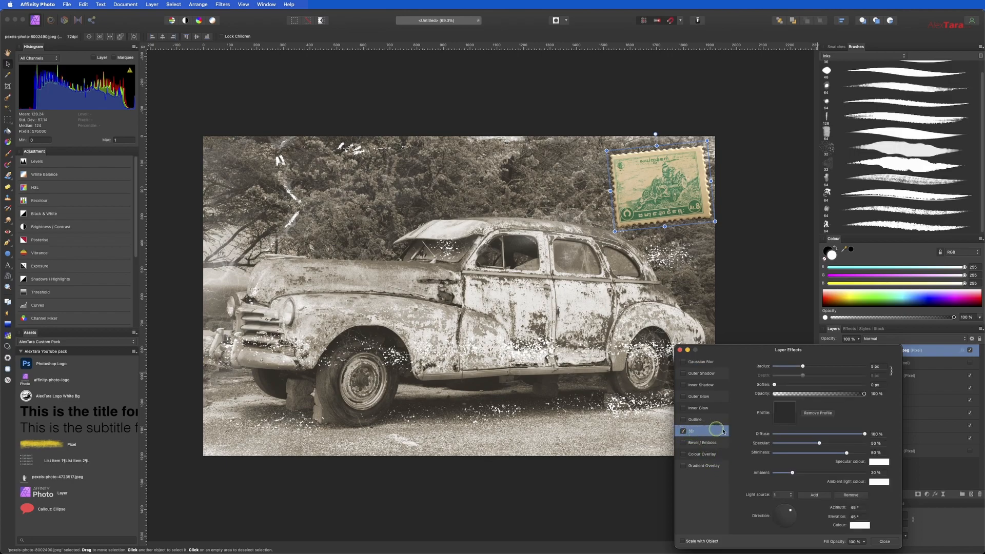
pyautogui.moveTo(805, 365); pyautogui.dragTo(793, 367)
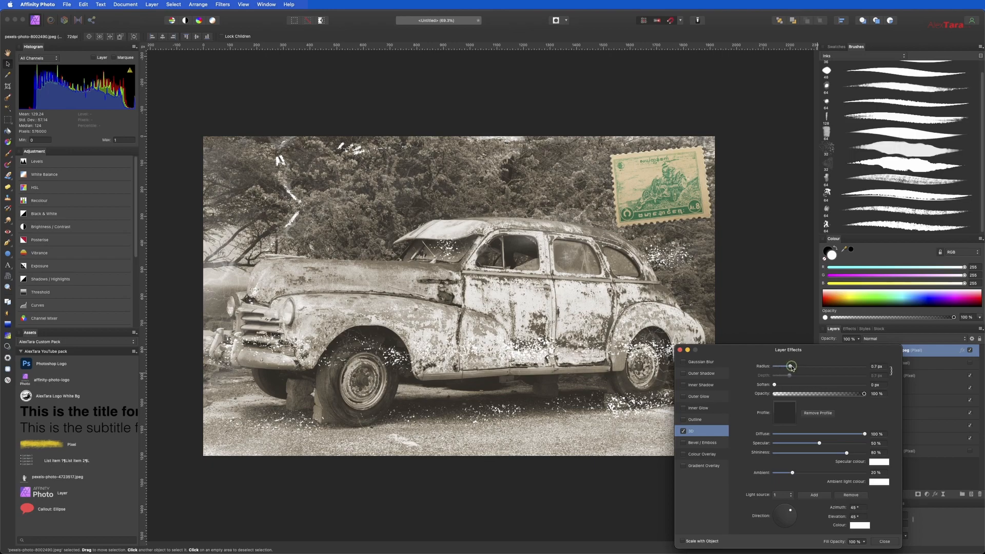
pyautogui.moveTo(788, 367); pyautogui.dragTo(795, 367)
# Step: Raise the 3D effect's ambient light to about 33% and turn its light direction toward the upper left
pyautogui.moveTo(792, 472)
pyautogui.mouseDown()
pyautogui.moveTo(813, 473)
pyautogui.moveTo(780, 477)
pyautogui.moveTo(803, 478)
pyautogui.mouseUp()
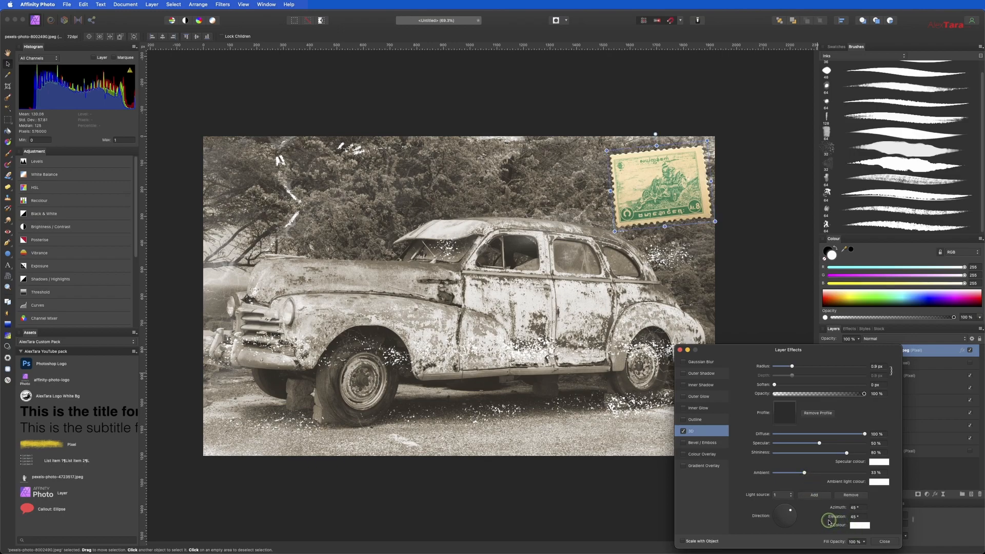
pyautogui.moveTo(790, 511)
pyautogui.mouseDown()
pyautogui.moveTo(757, 515)
pyautogui.moveTo(792, 511)
pyautogui.moveTo(777, 510)
pyautogui.mouseUp()
pyautogui.click(887, 541)
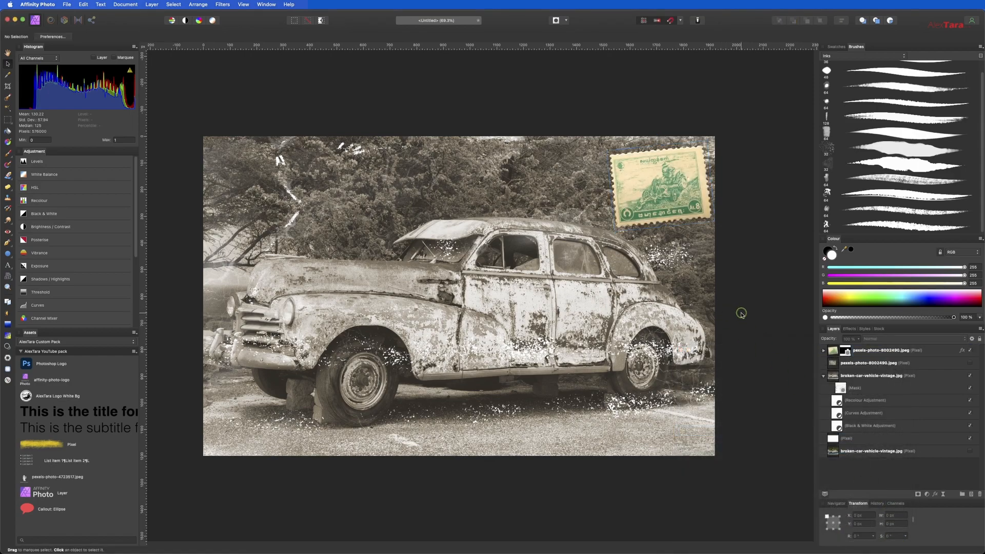
# Step: Shift the stamp slightly left and down from the photo's corner, and leave its layer selected
pyautogui.moveTo(654, 178); pyautogui.dragTo(650, 180)
pyautogui.click(765, 326)
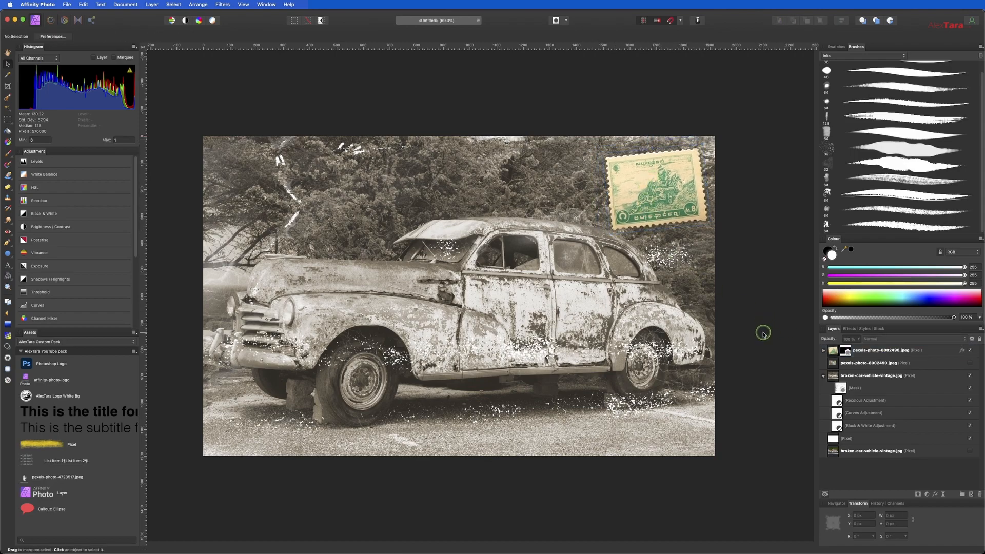
pyautogui.click(671, 199)
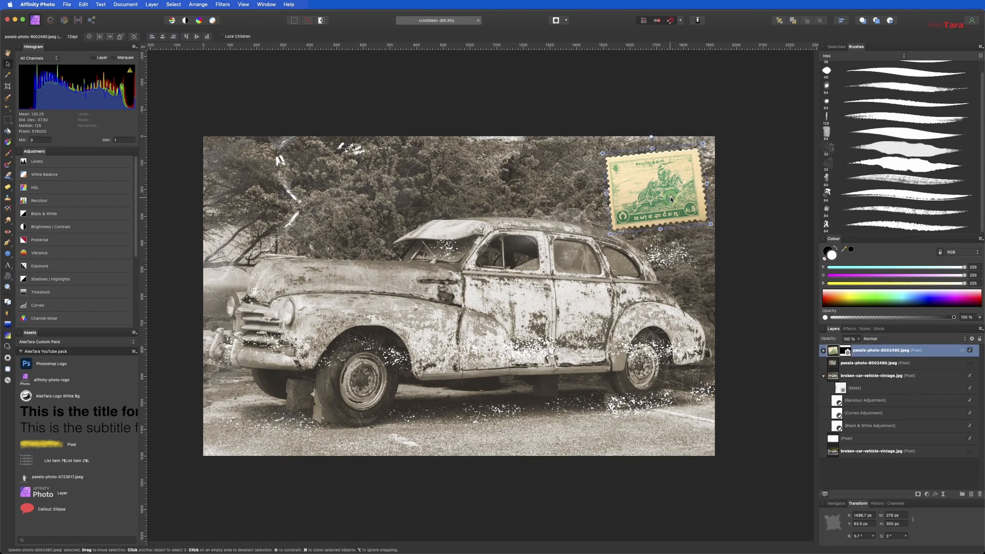
pyautogui.click(761, 282)
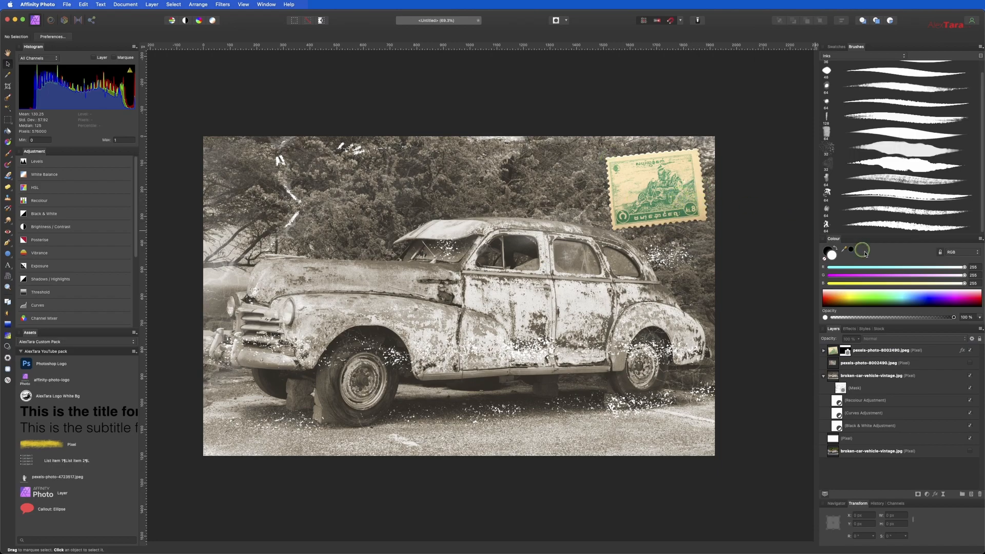
pyautogui.click(878, 349)
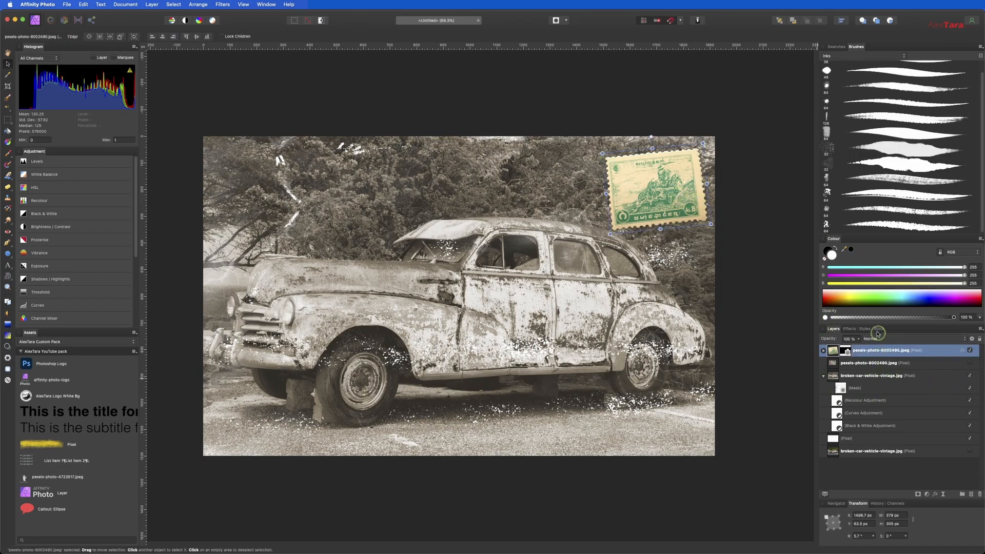